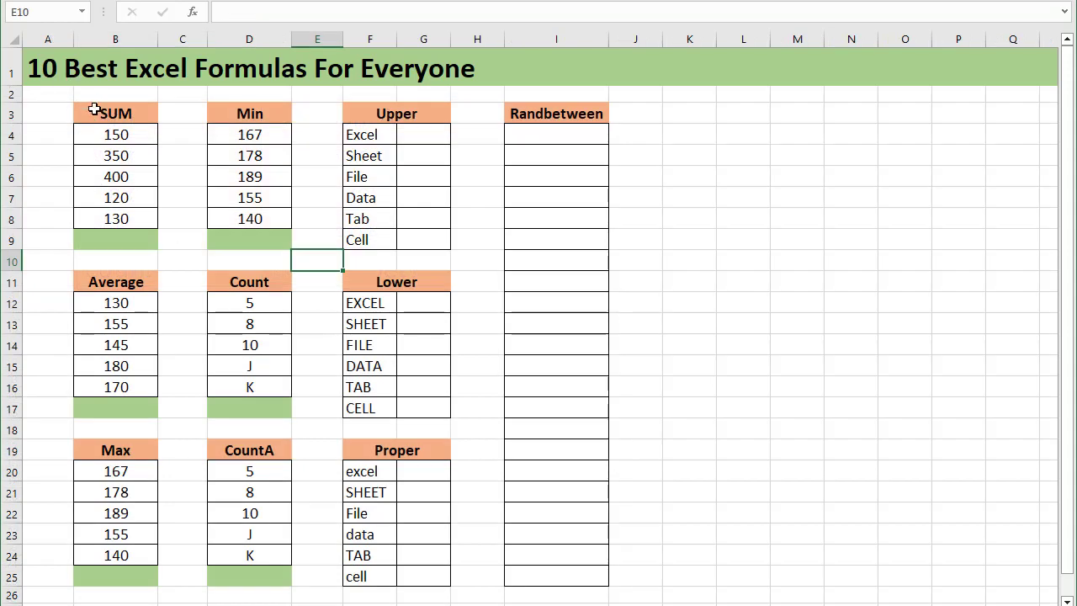
Step: Select the SUM table heading in B3 on the practice worksheet
click(96, 107)
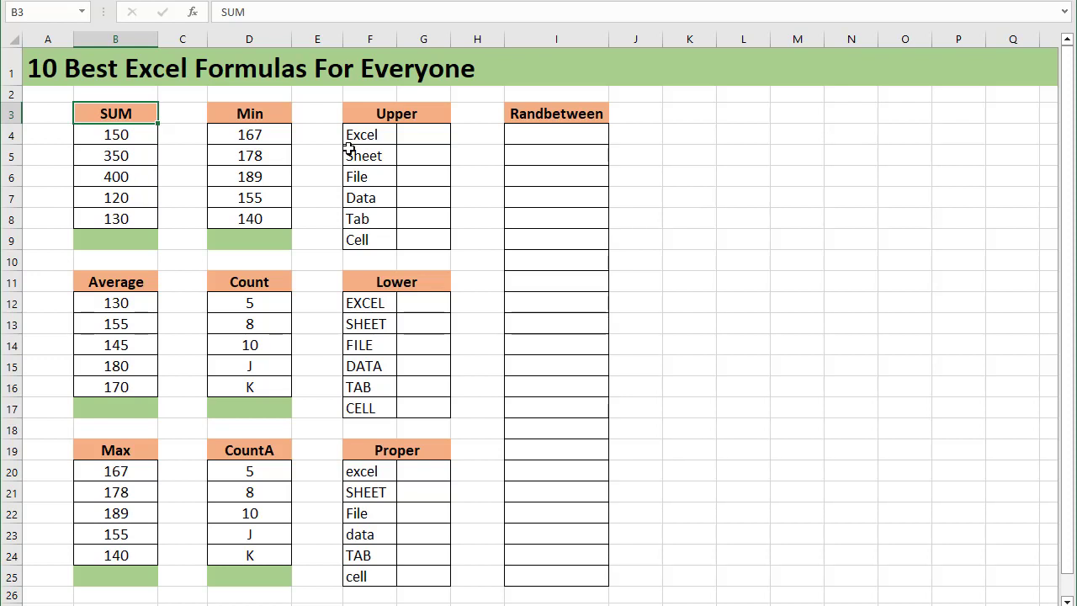
click(721, 128)
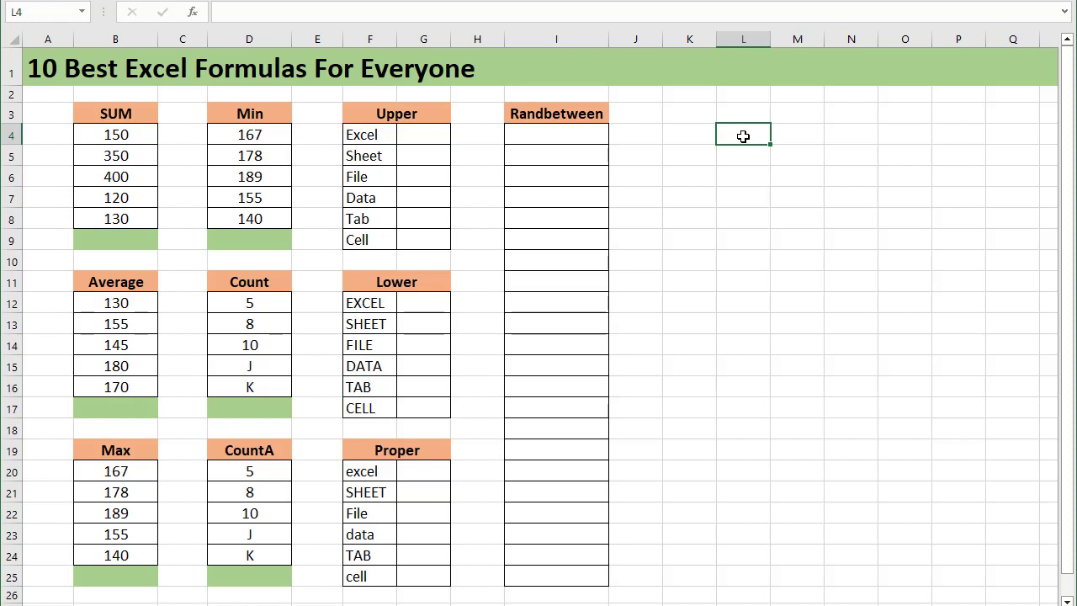
drag(697, 135, 689, 531)
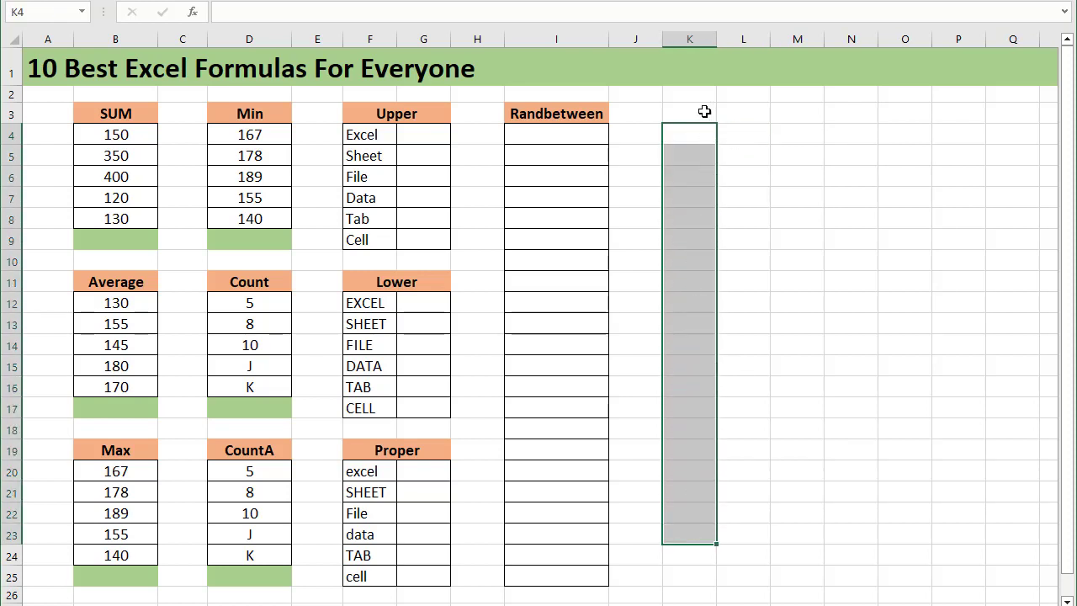
click(711, 261)
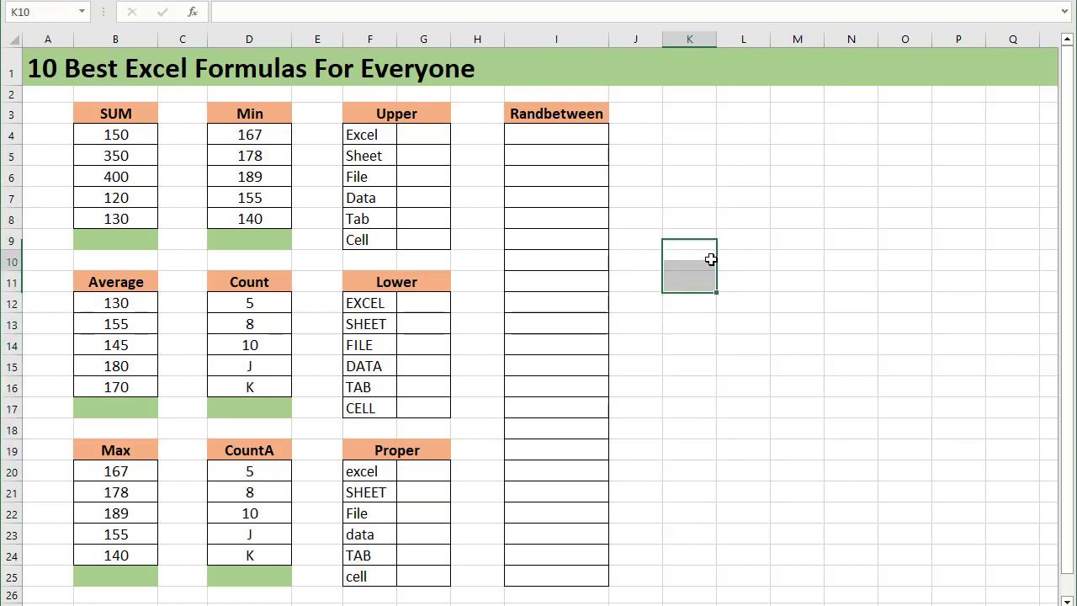
click(135, 238)
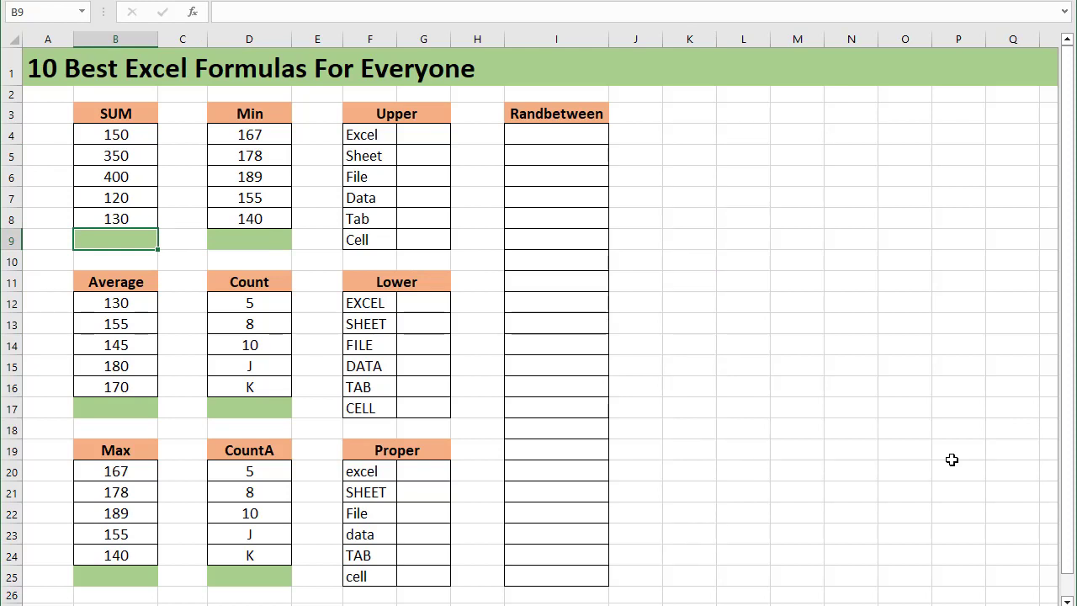
text(=)
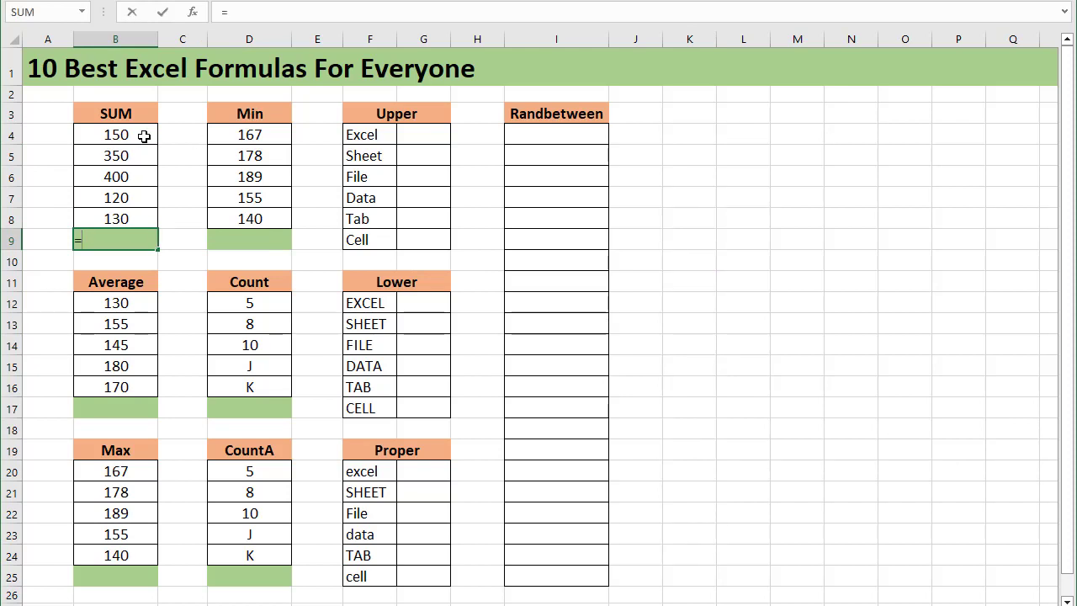
click(144, 135)
text(+)
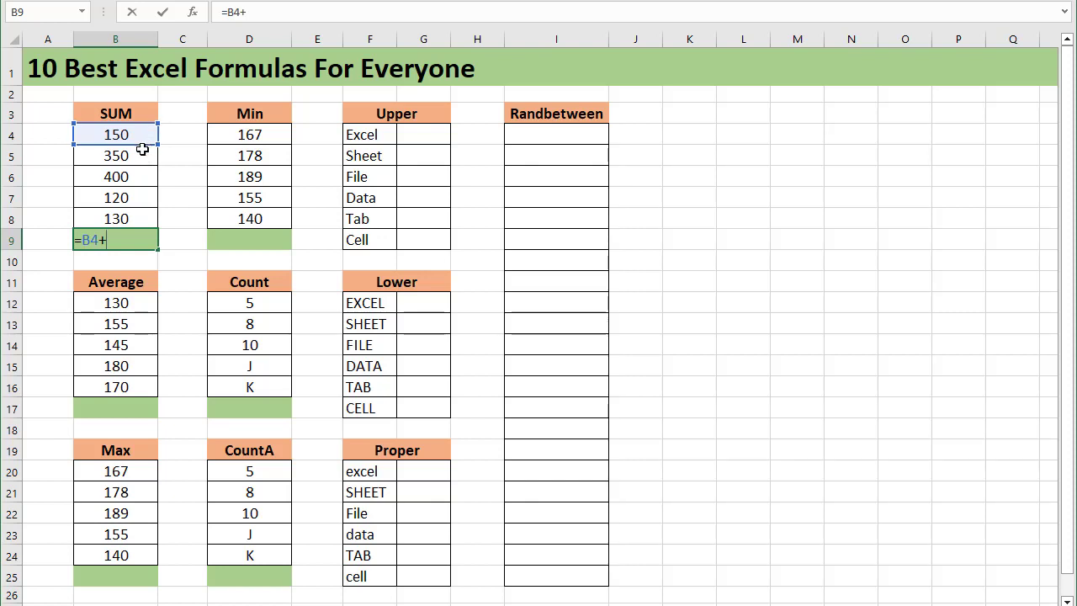
click(142, 148)
key(Return)
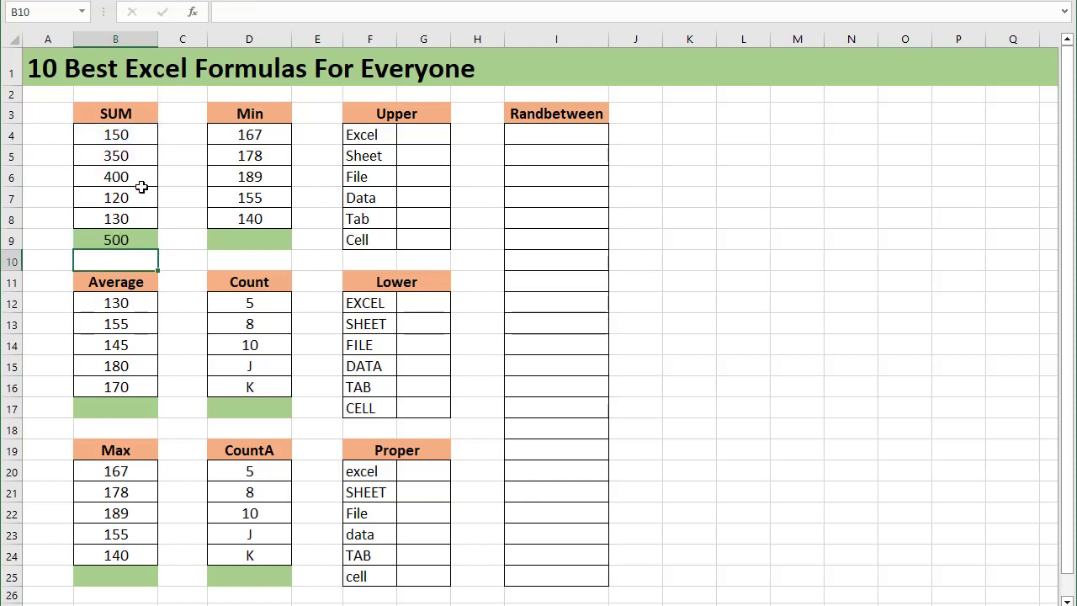
click(120, 239)
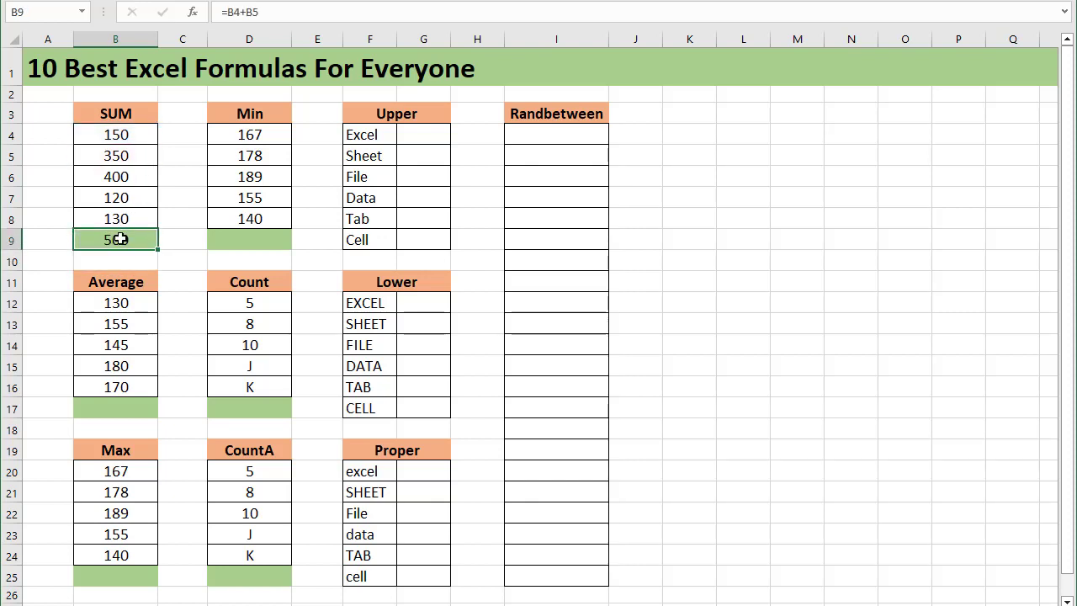
key(Delete)
Step: Enter =SUM(B4:B8) in B9 so it shows 1150, then highlight B4:B8
text(=)
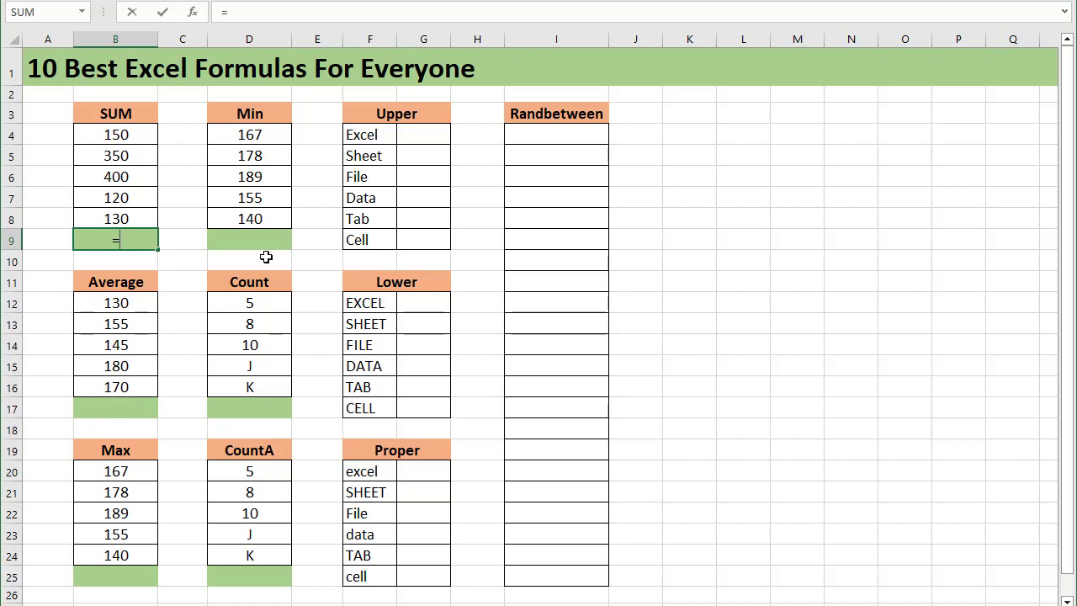
text(sum()
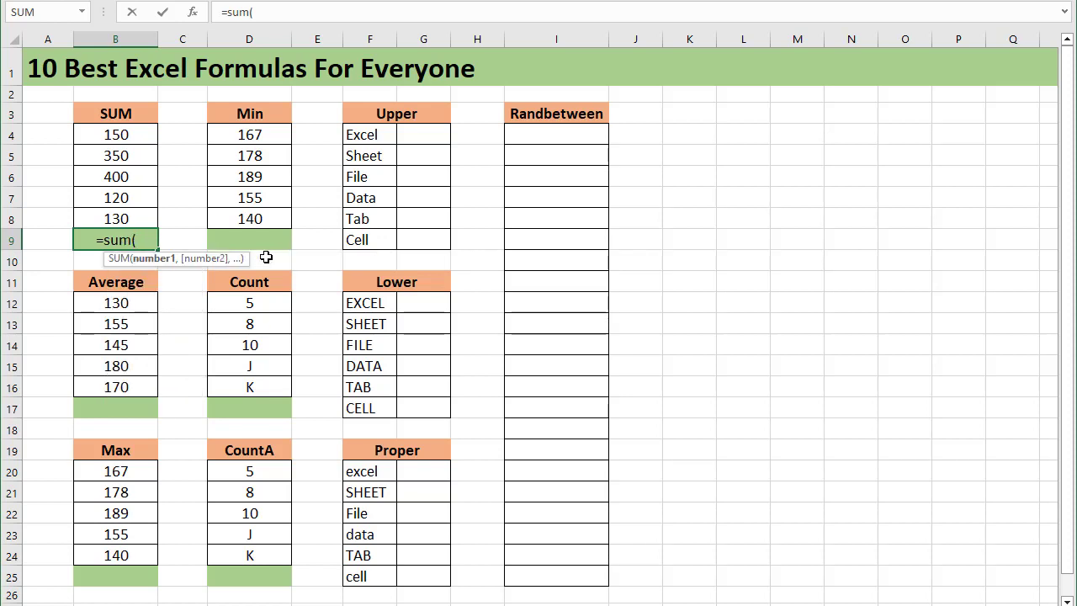
key(BackSpace)
key(BackSpace)
key(BackSpace)
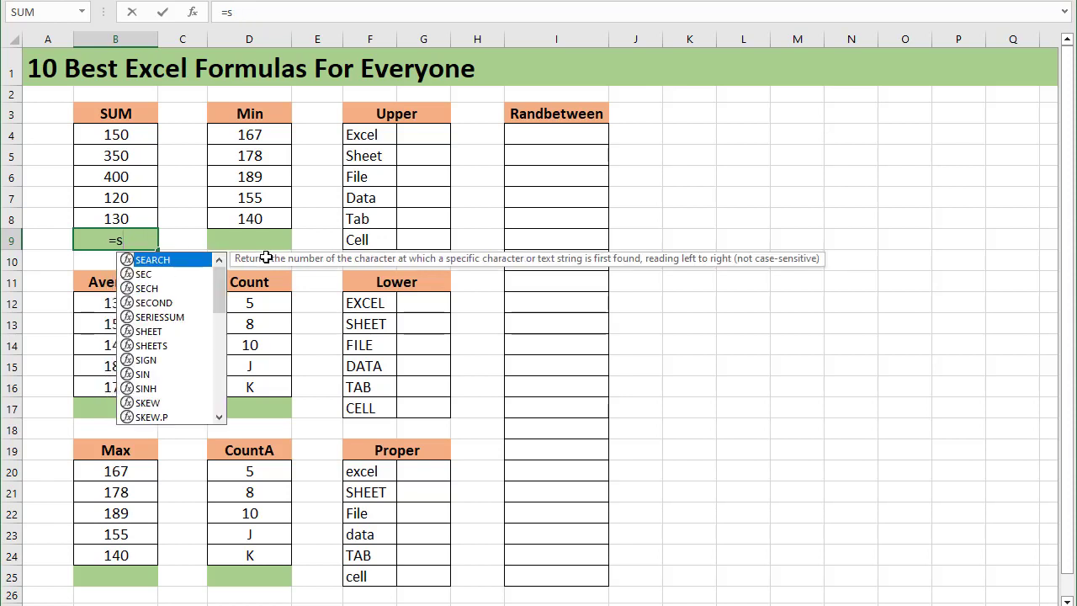
key(BackSpace)
text(sum)
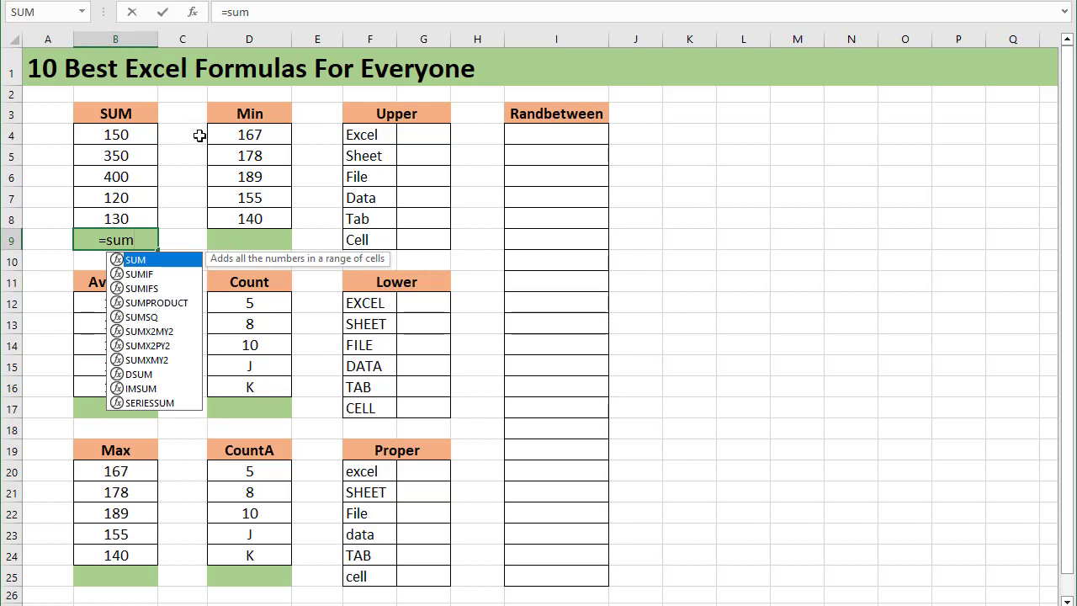
key(Tab)
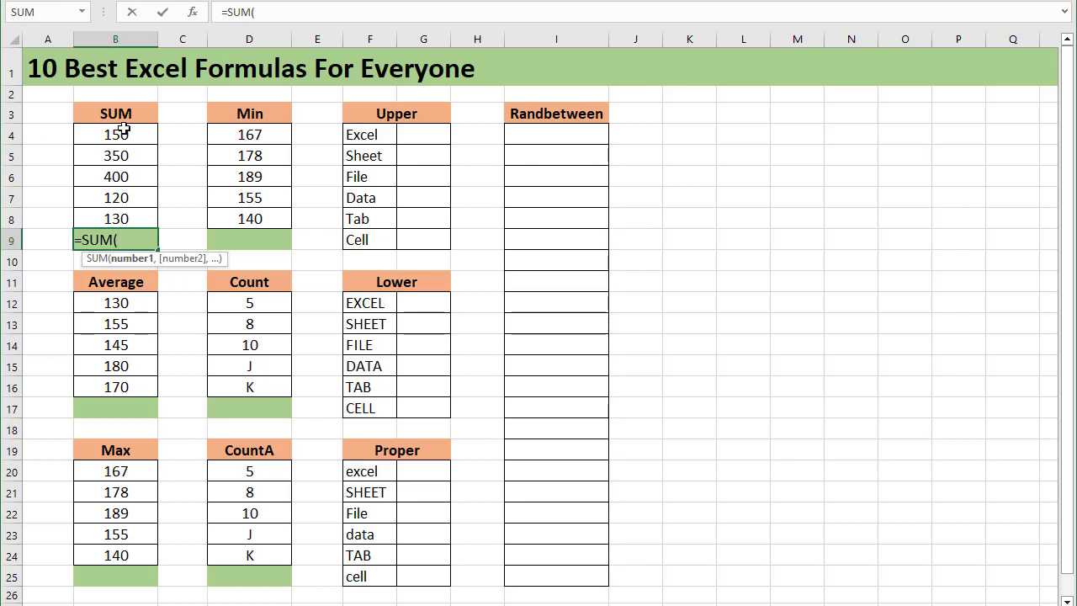
text(b)
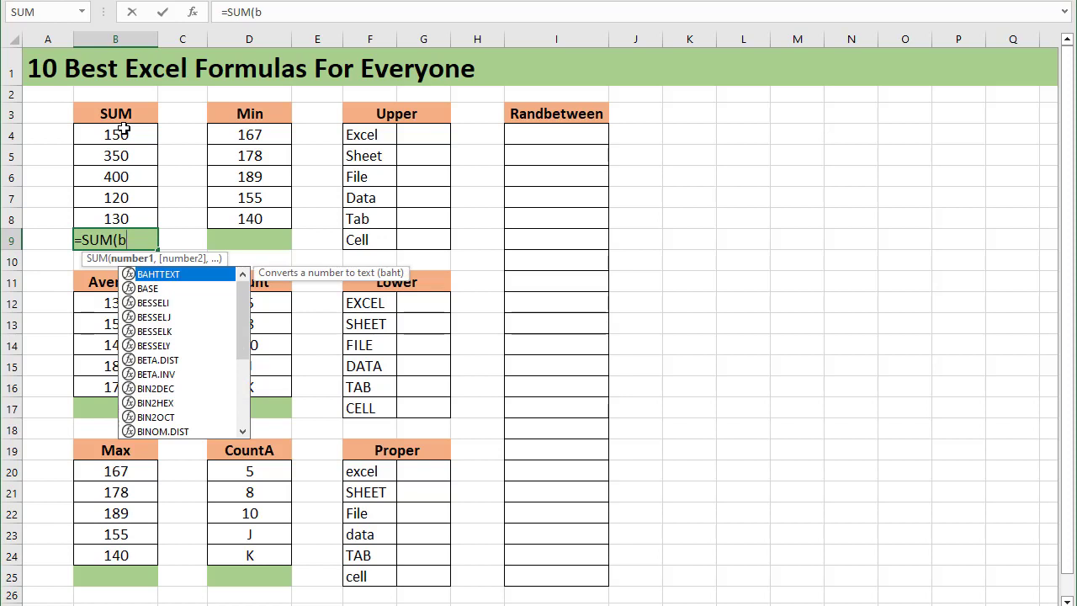
text(4)
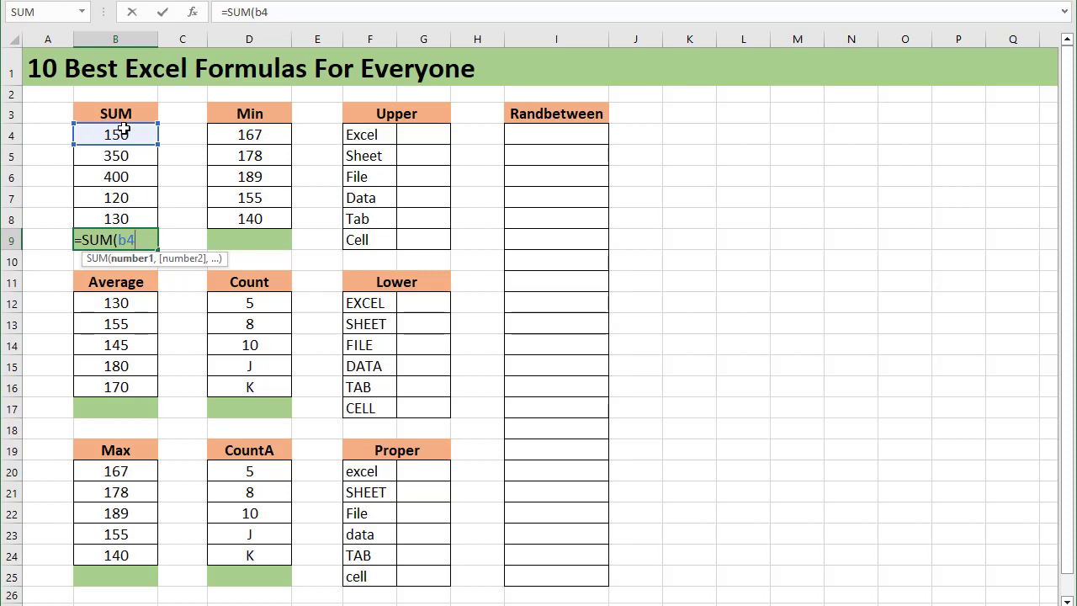
text(:)
text(b)
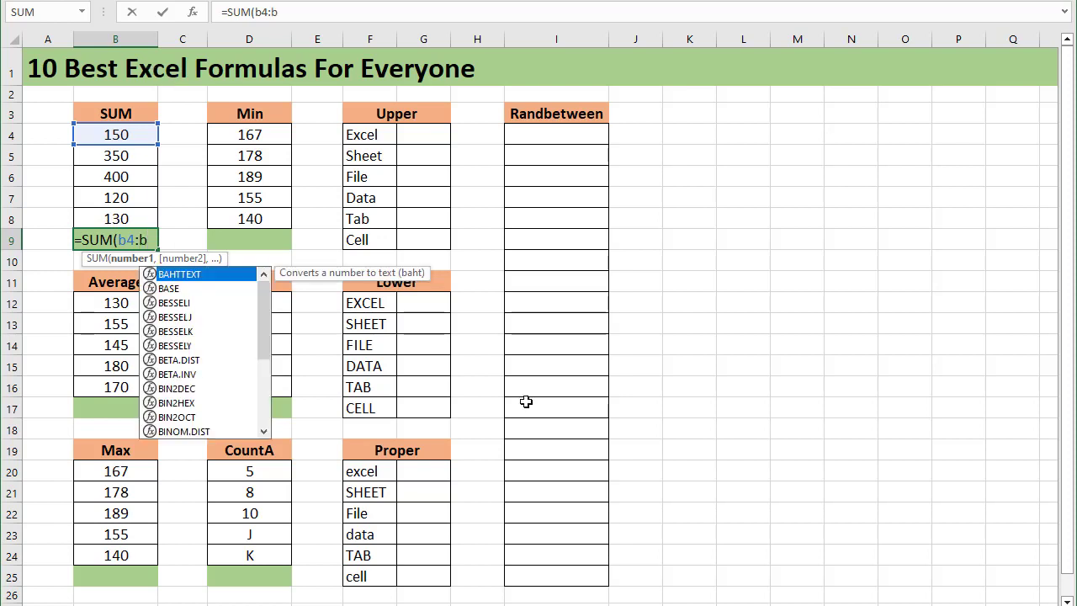
text(8)
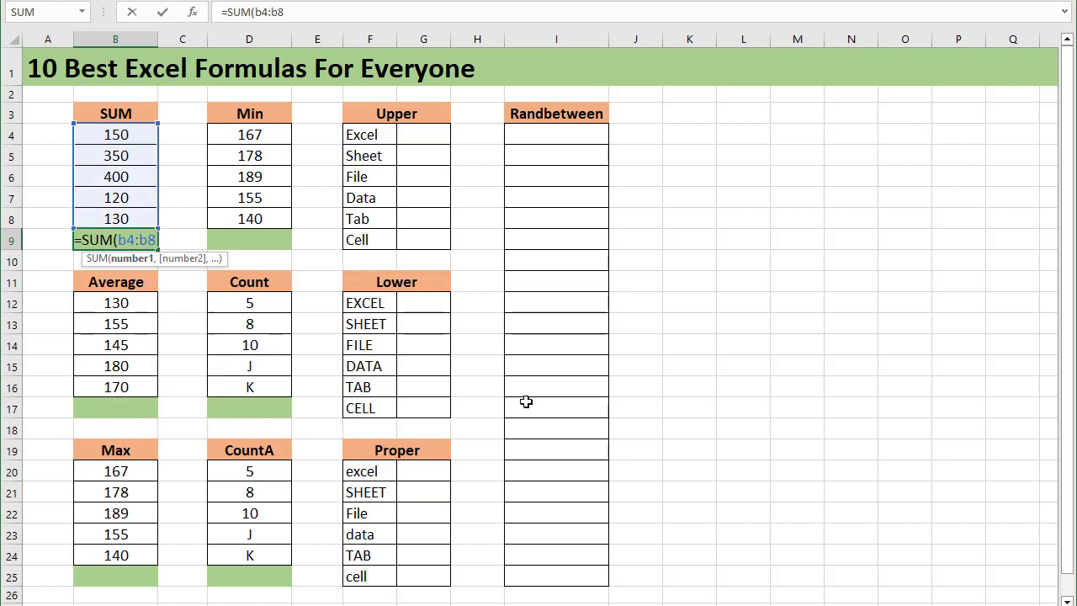
text())
key(Return)
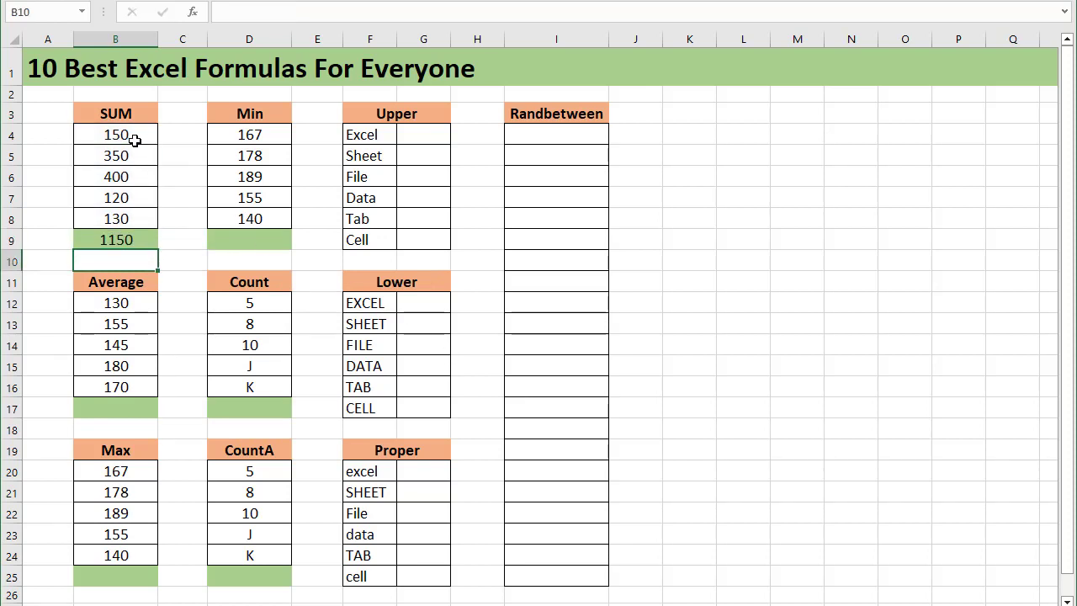
drag(135, 139, 135, 217)
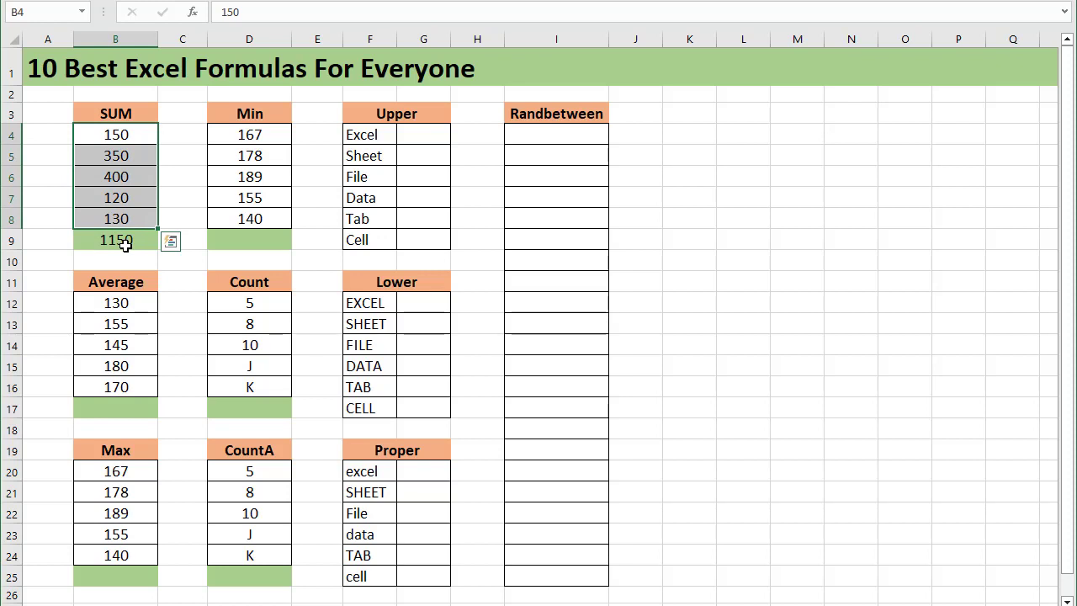
Step: Rebuild B9's SUM range by clicking B4 and extending it to B8
click(132, 239)
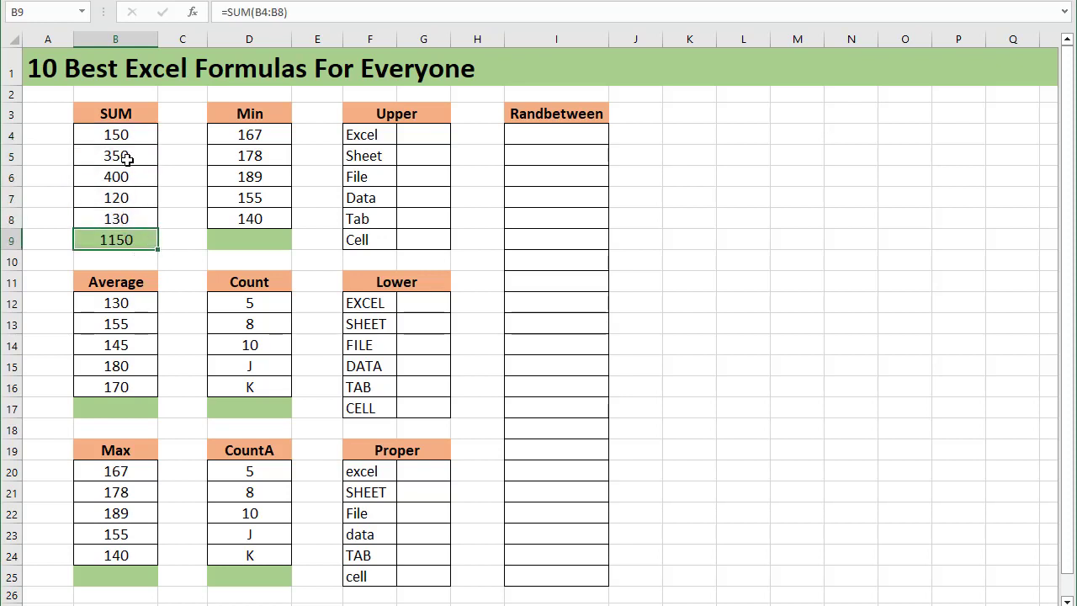
double_click(132, 242)
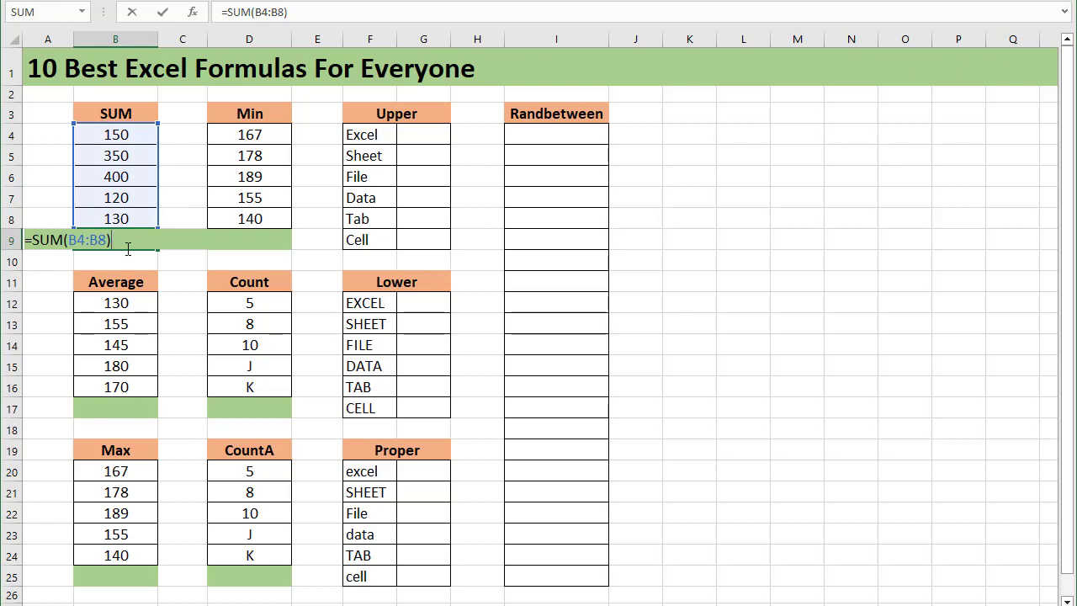
key(BackSpace)
key(BackSpace)
key(BackSpace)
key(BackSpace)
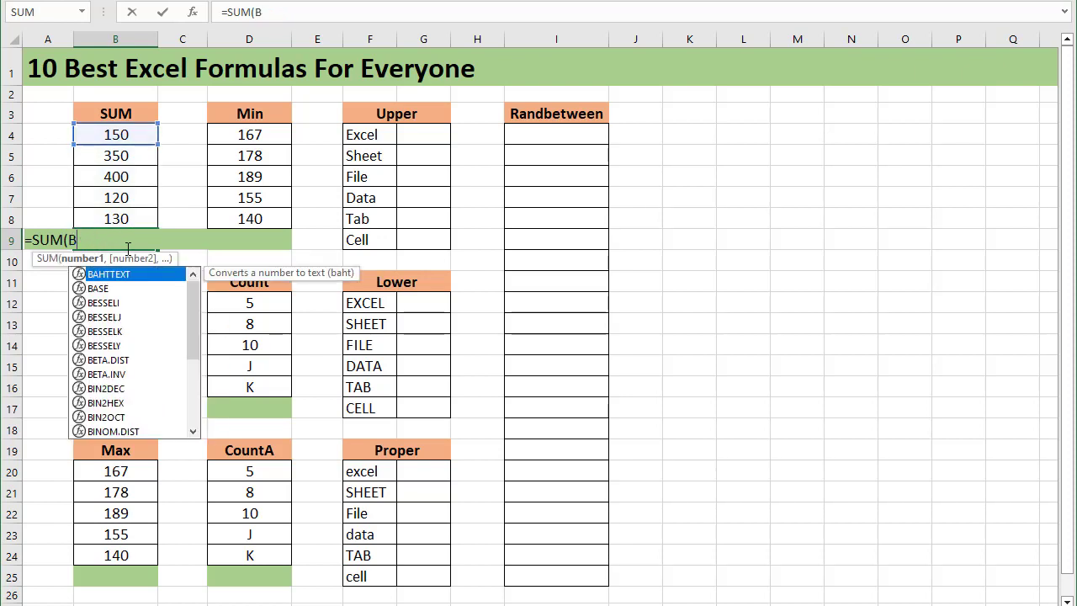
key(BackSpace)
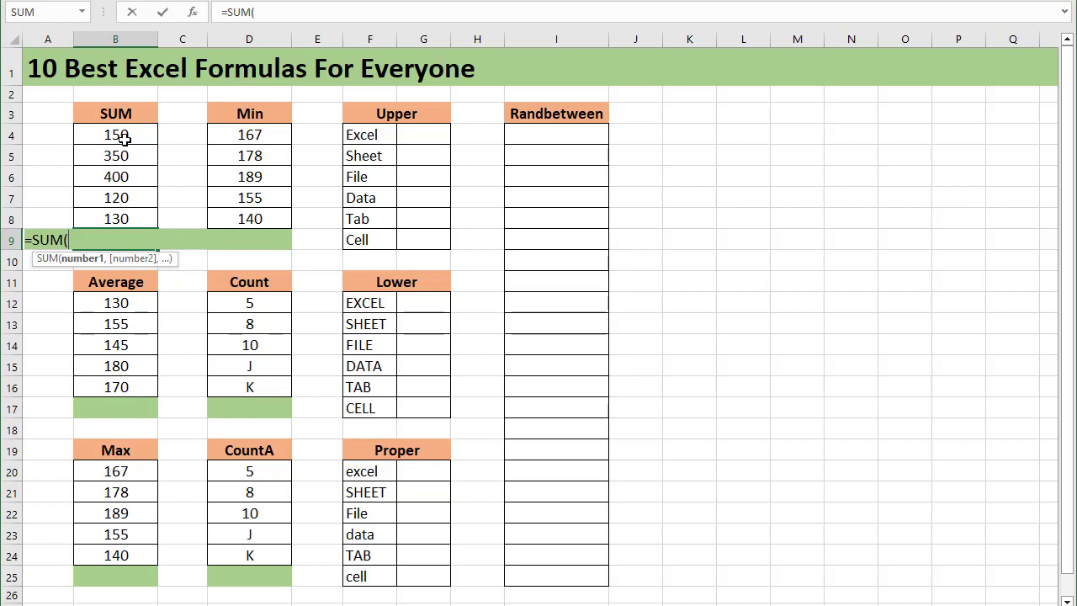
click(124, 139)
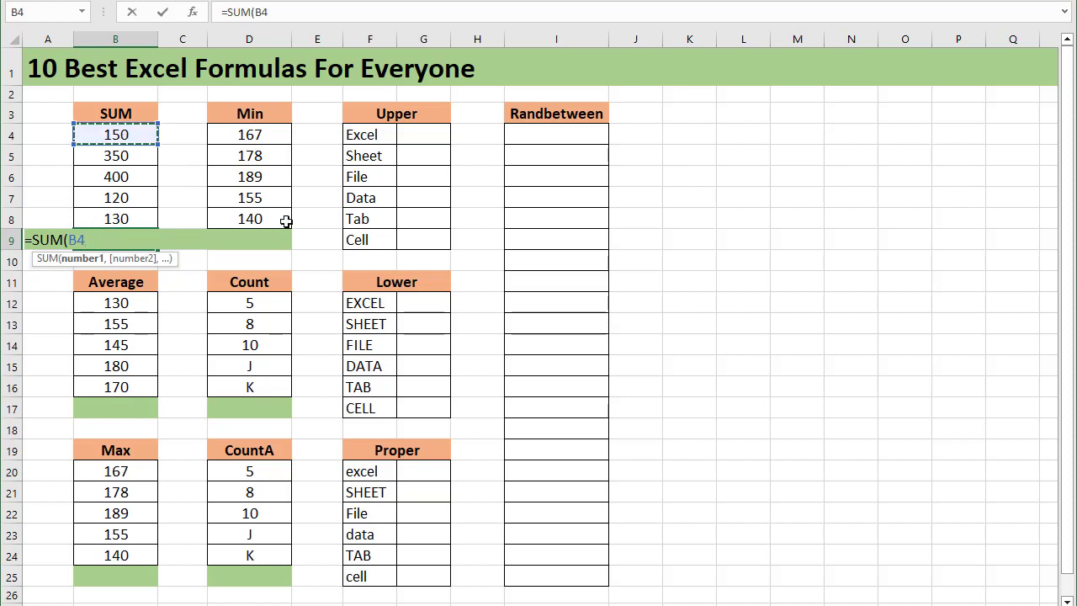
key(shift+Down)
key(shift+Up)
shift+click(145, 219)
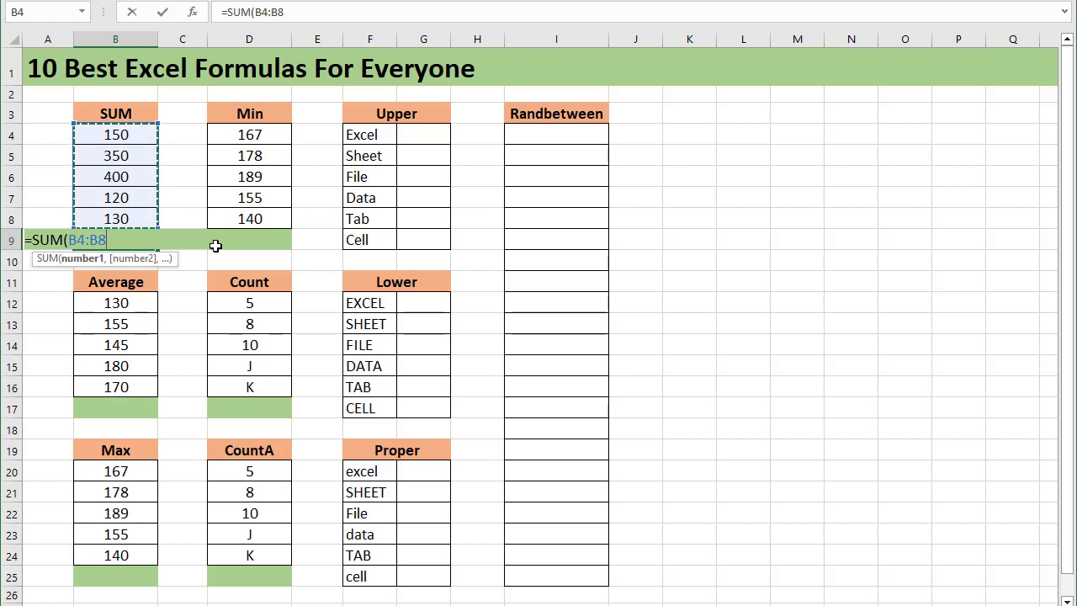
text())
key(Return)
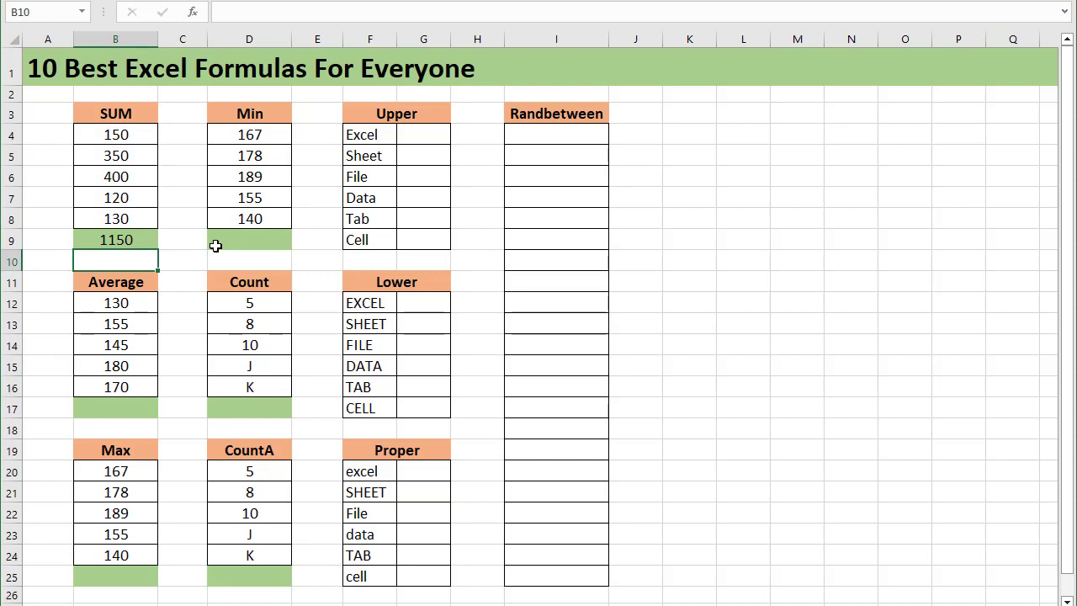
Step: Re-enter B9 as =SUM(B4:B8) by dragging the range, confirming with Ctrl+Enter to show 1150
click(137, 240)
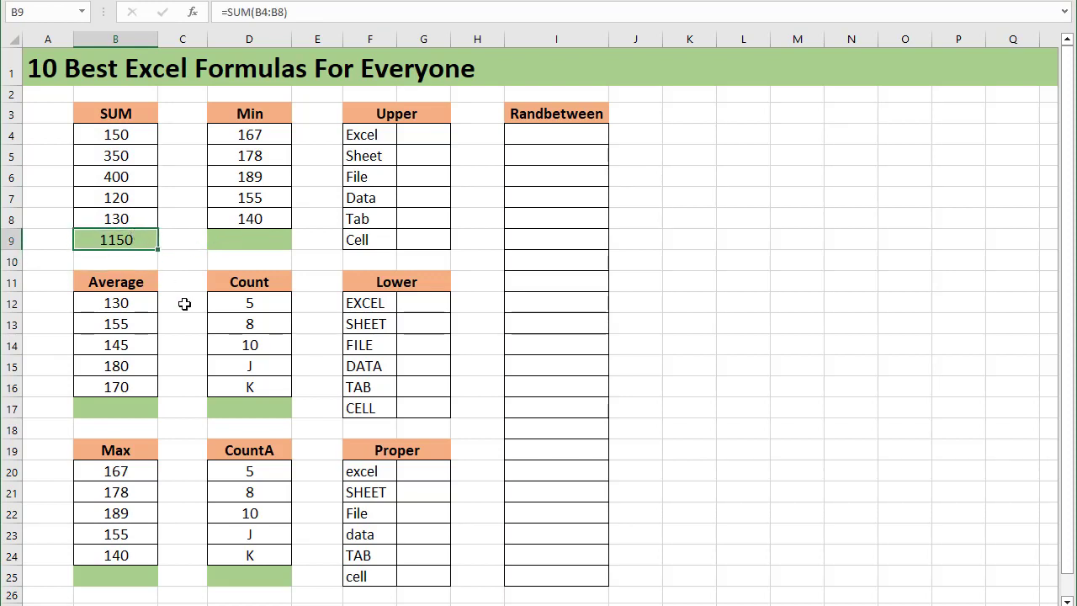
double_click(128, 242)
key(BackSpace)
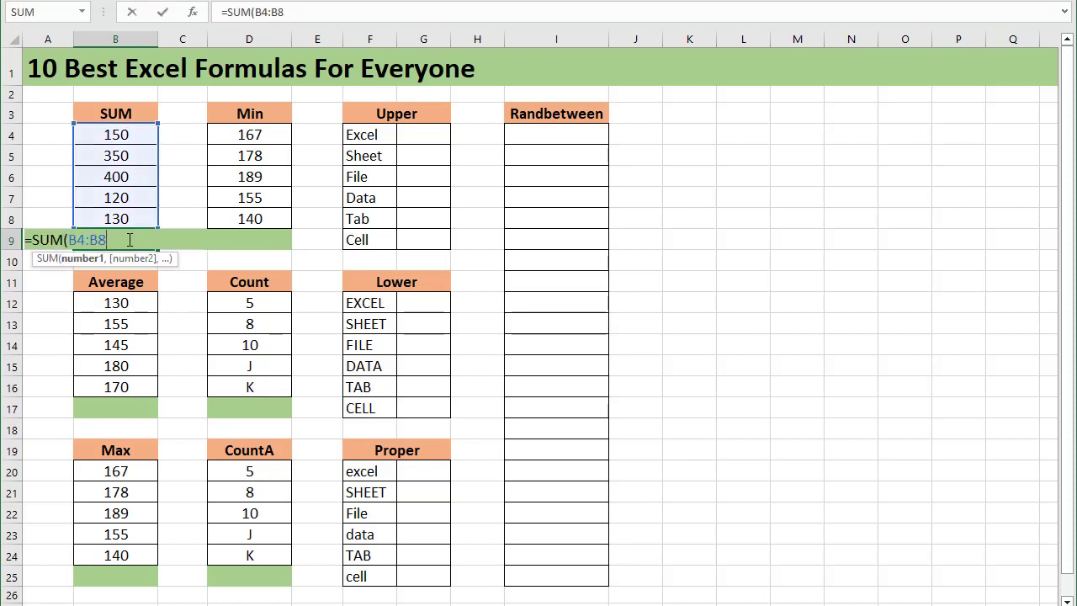
key(BackSpace)
key(BackSpace)
key(BackSpace)
key(BackSpace)
key(BackSpace)
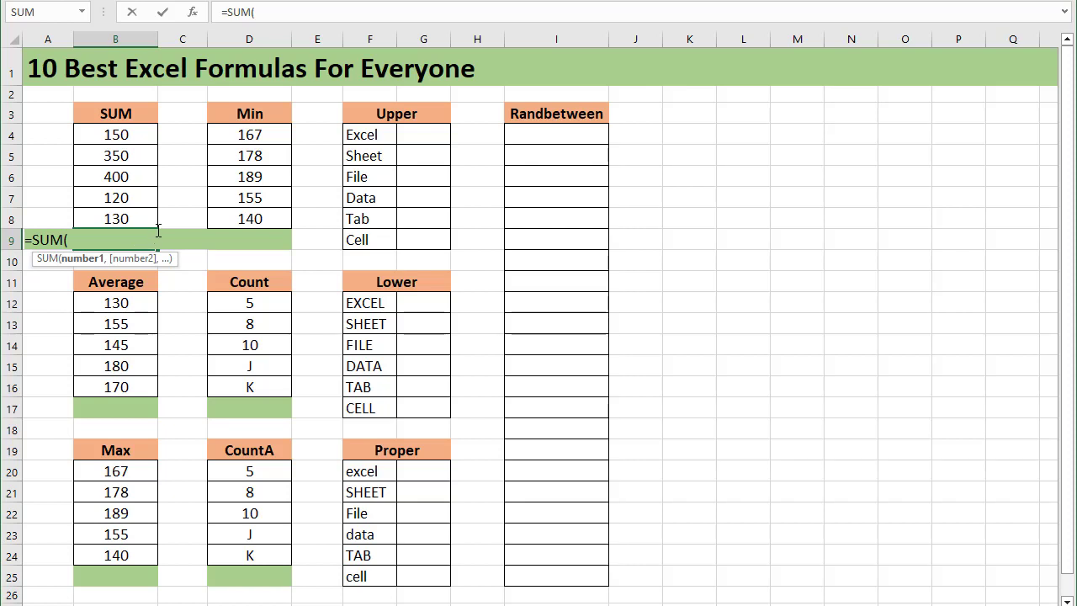
click(140, 138)
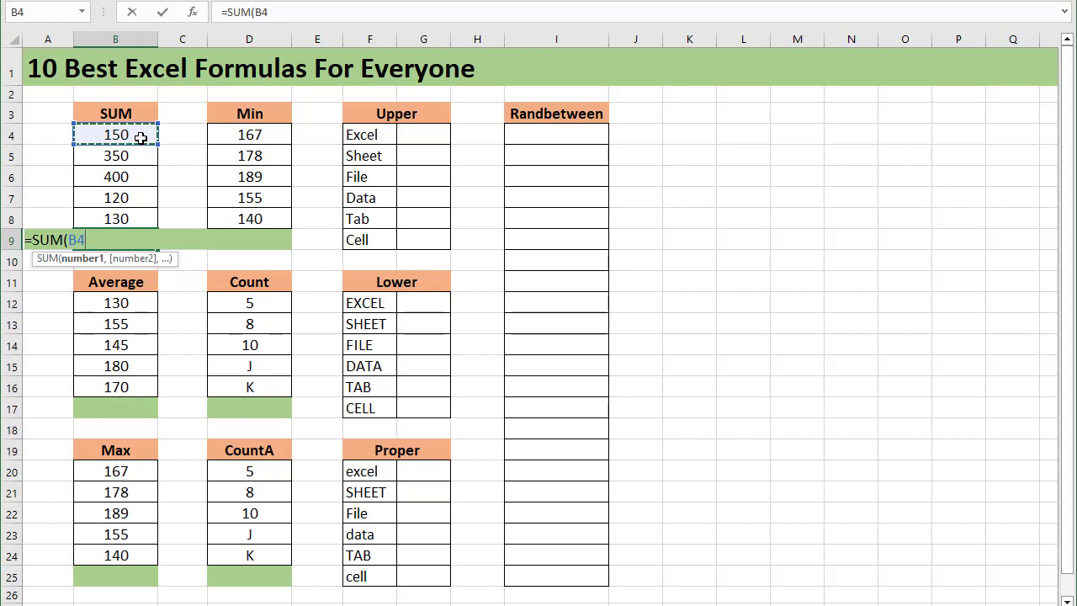
drag(141, 138, 141, 209)
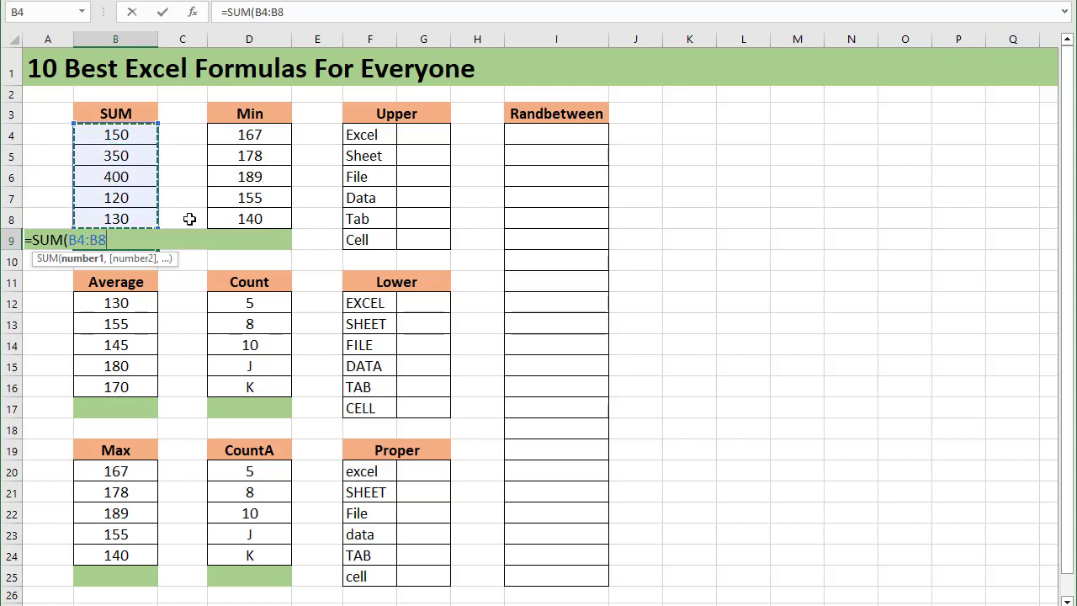
text())
key(ctrl+Return)
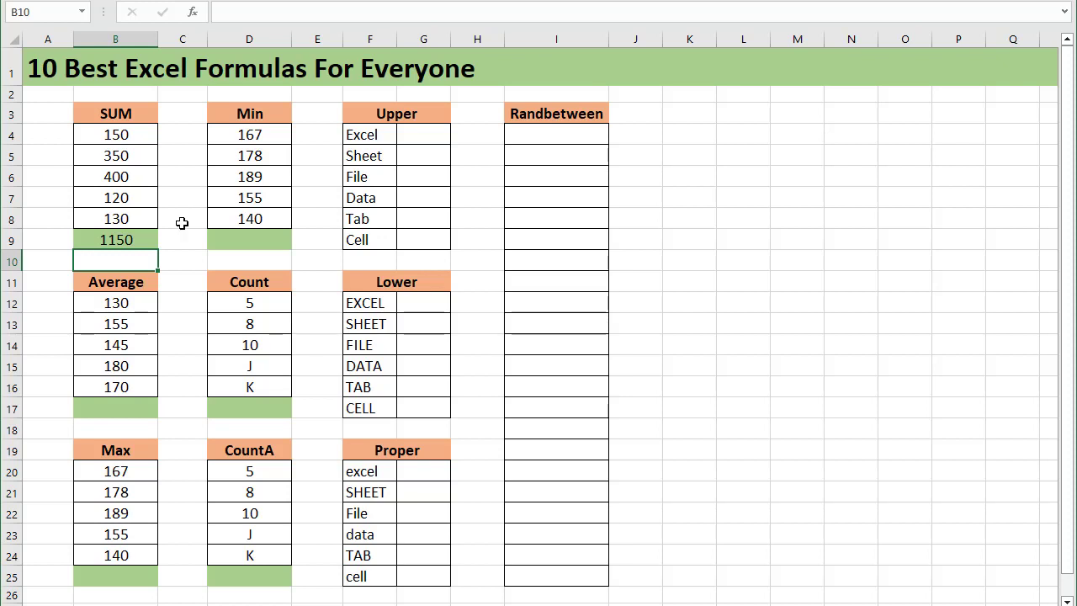
click(132, 242)
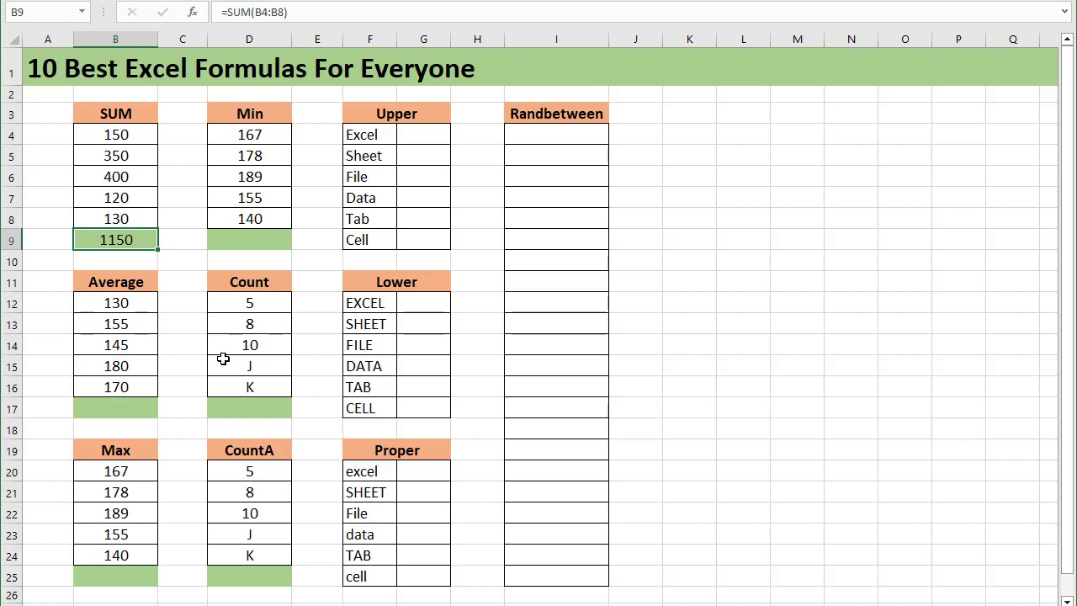
key(F2)
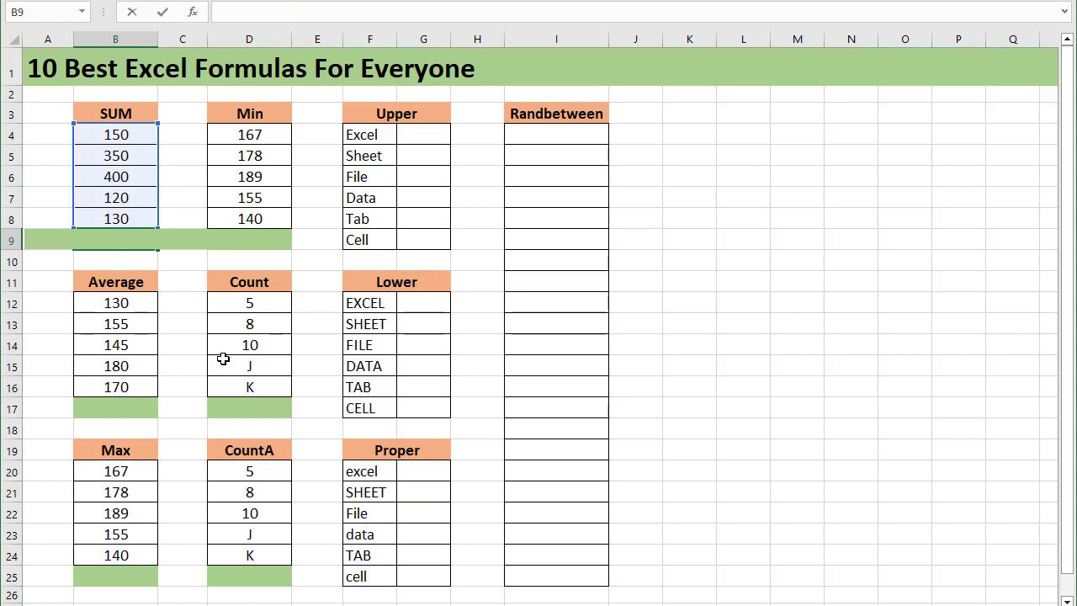
key(Escape)
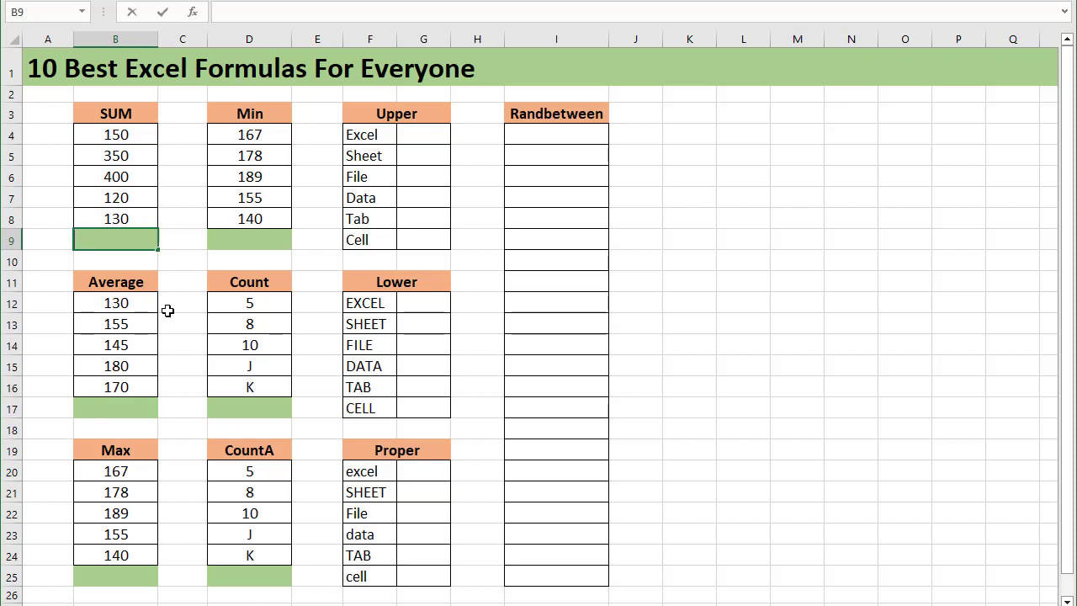
key(alt+equal)
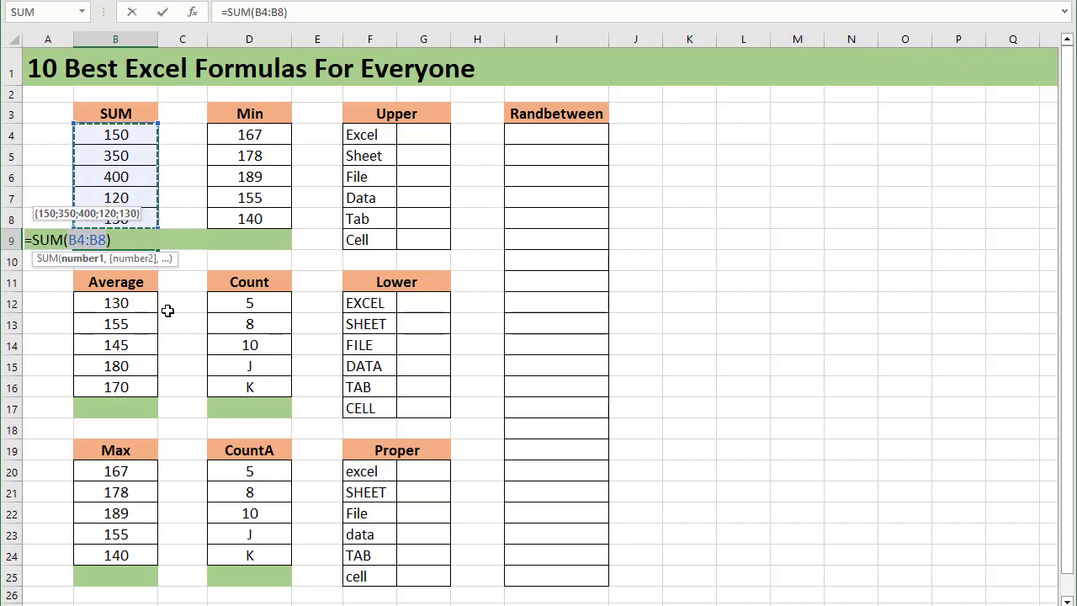
key(Return)
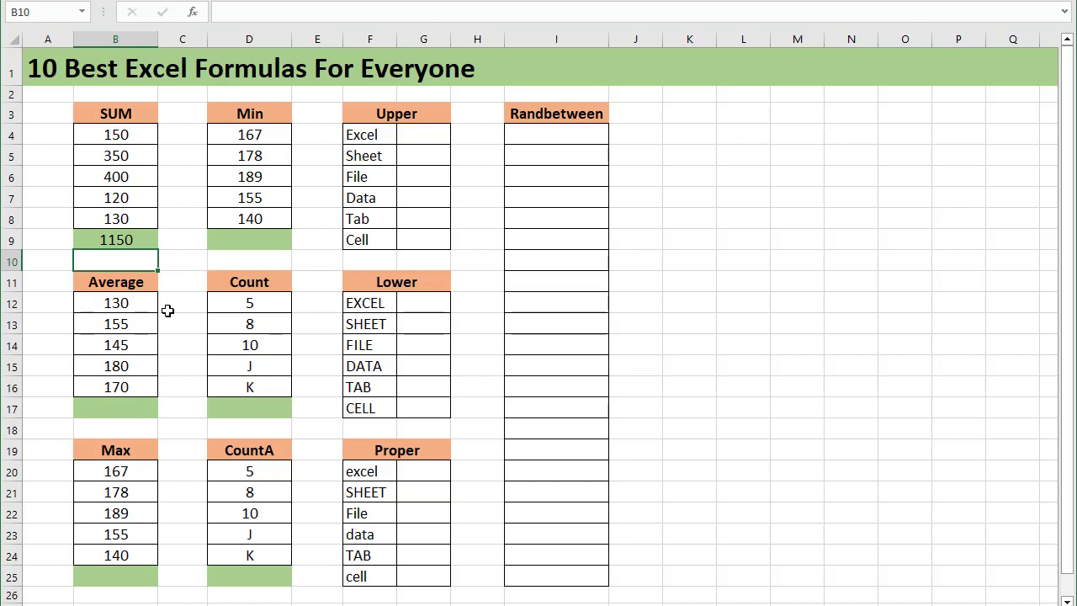
click(142, 239)
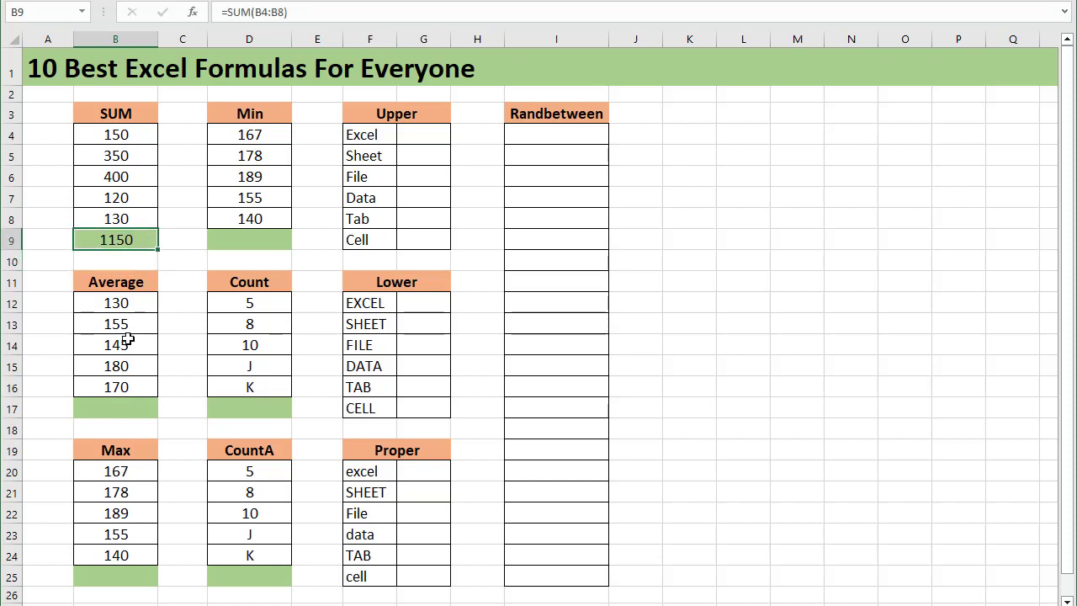
click(130, 411)
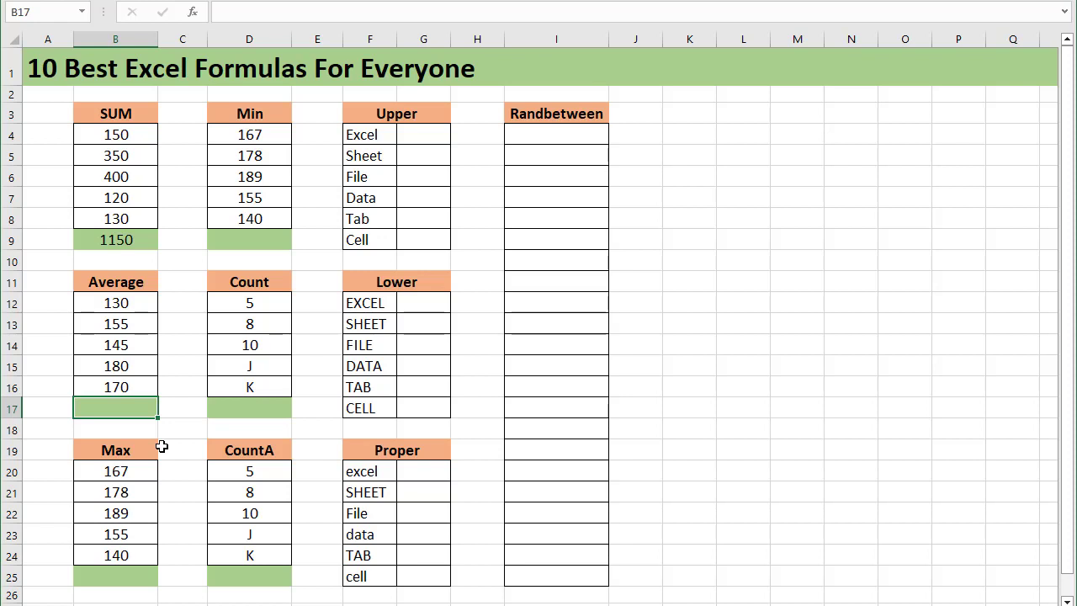
click(143, 324)
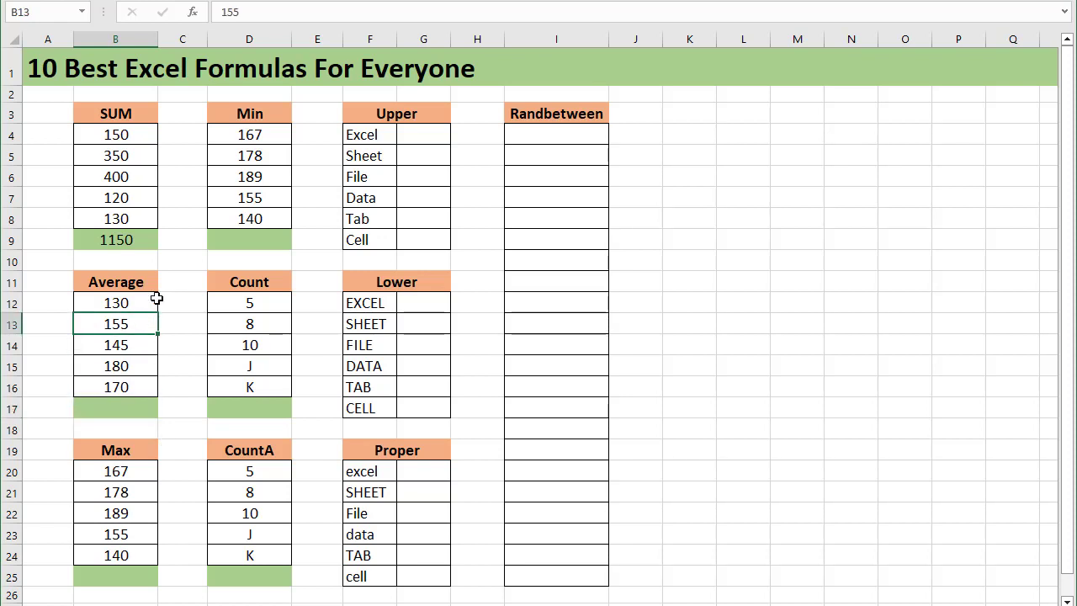
click(153, 303)
click(149, 324)
click(145, 344)
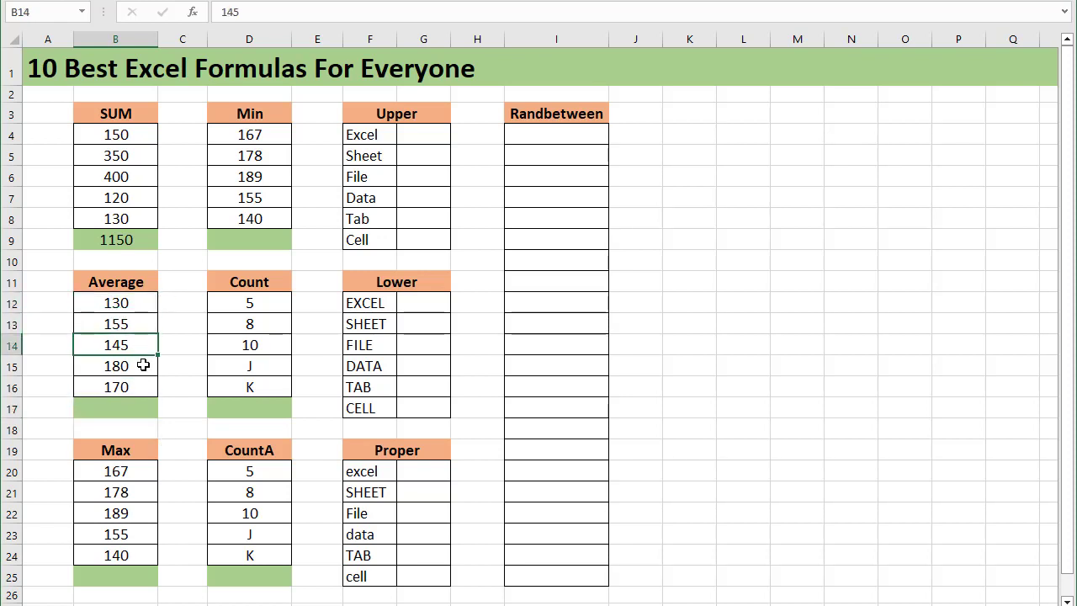
click(142, 365)
click(140, 381)
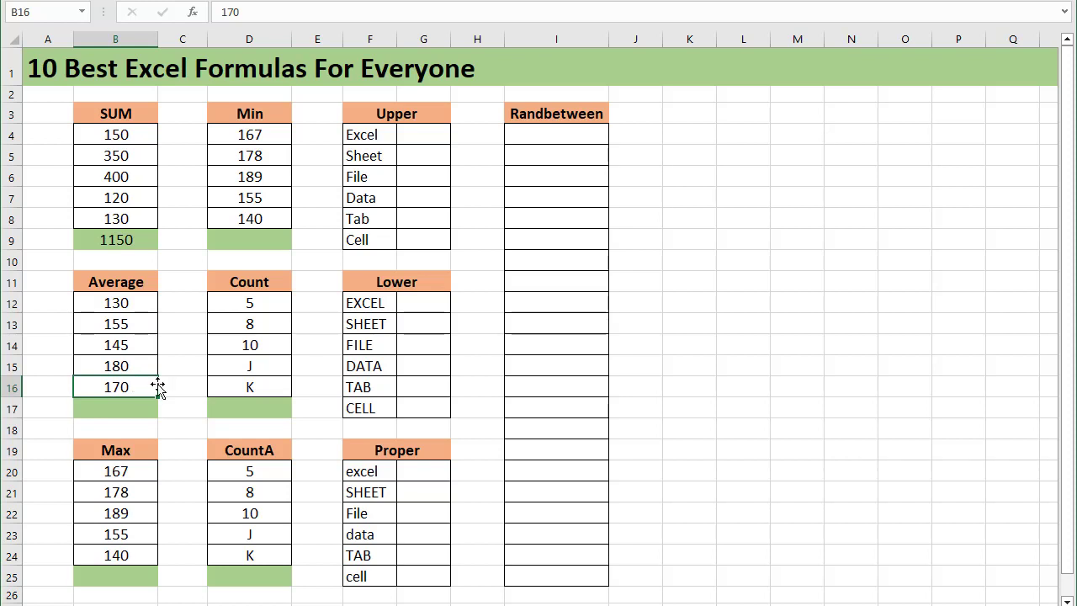
click(124, 405)
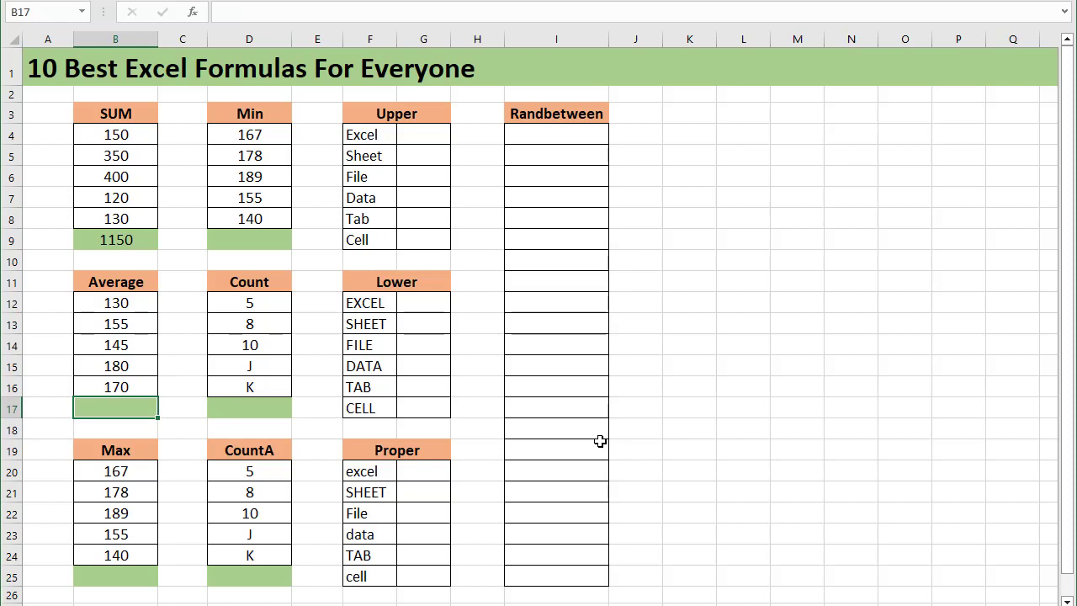
Step: Enter =AVERAGE(B12:B16) in B17 to get 156 and check it against the values
text(=av)
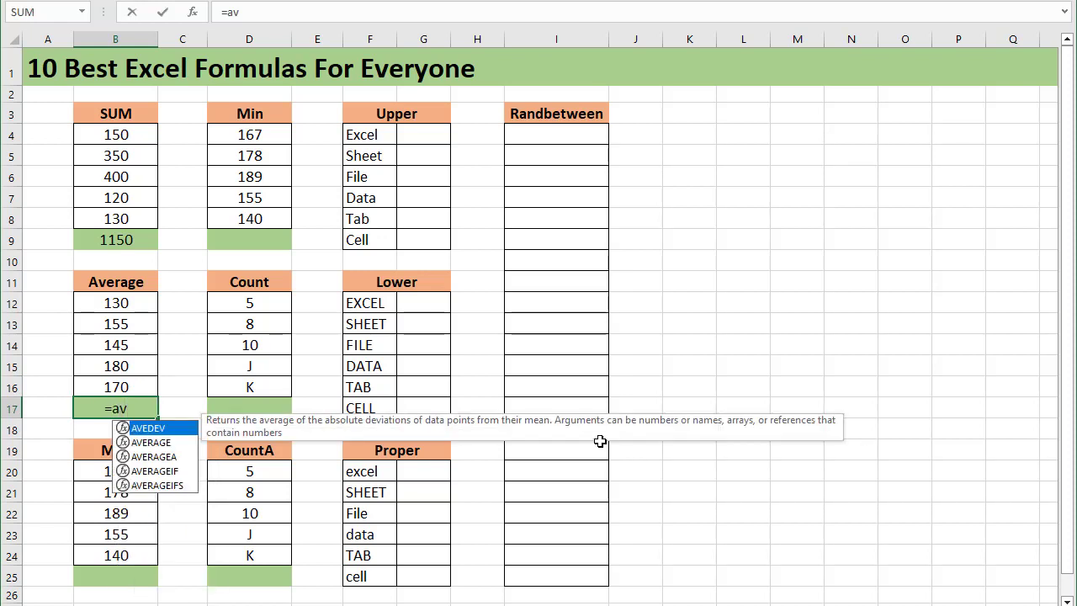
text(erag)
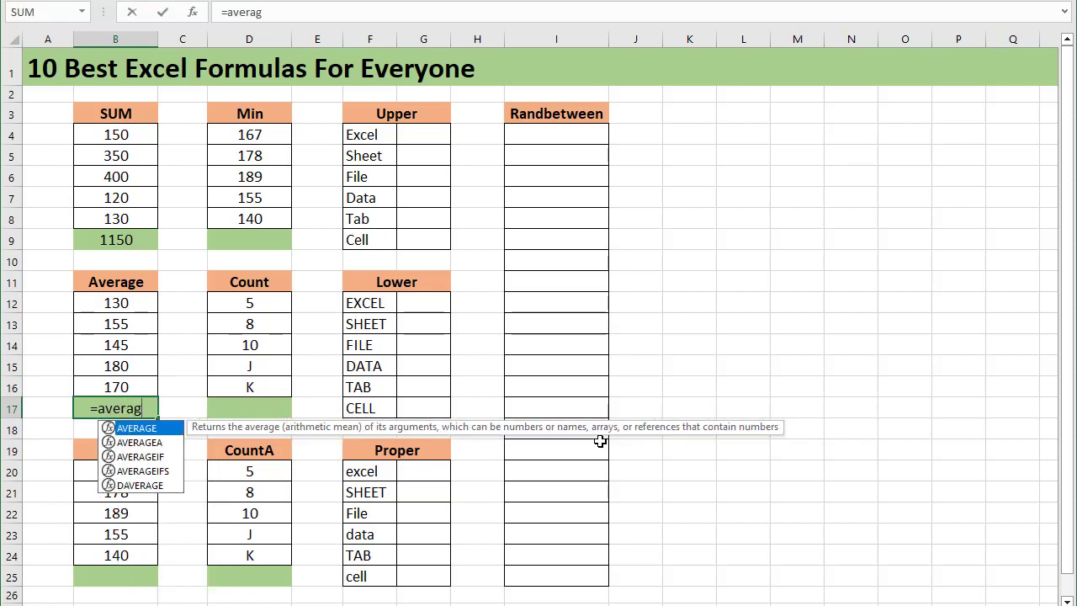
text(e)
key(Tab)
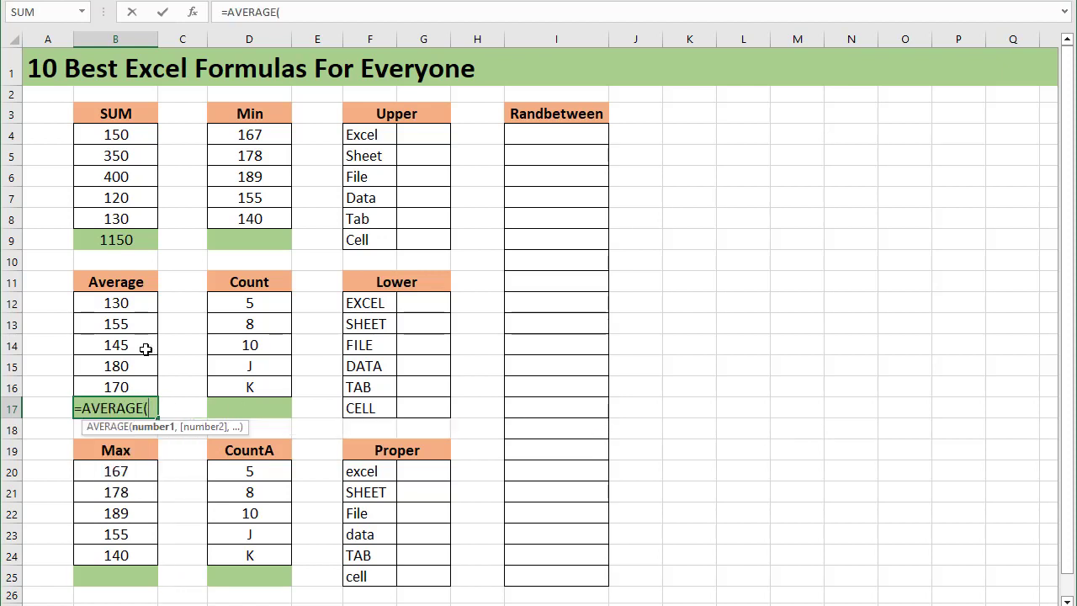
drag(134, 298, 134, 387)
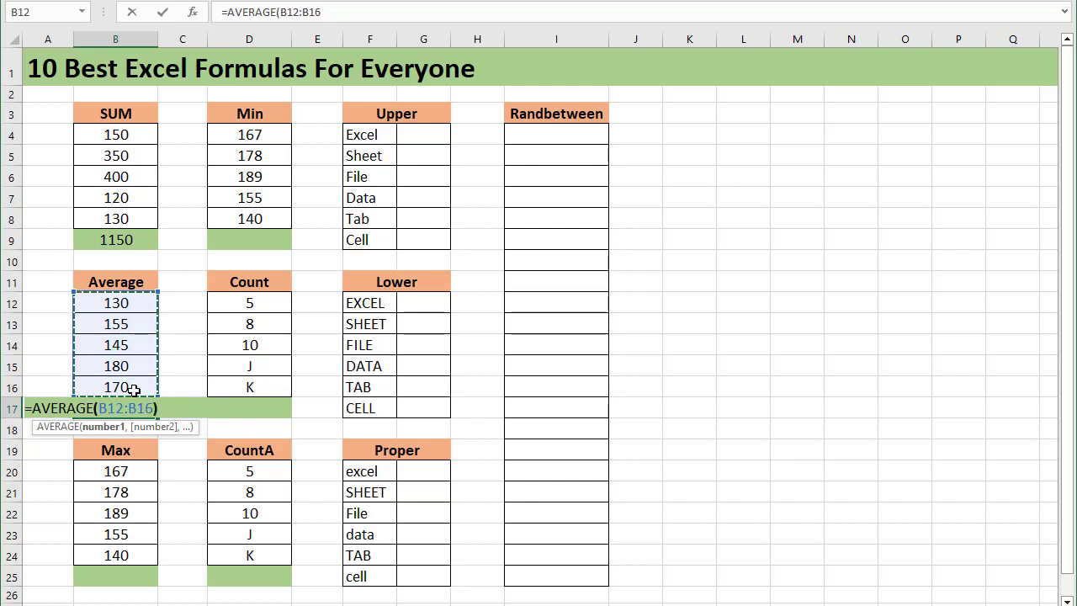
key(Return)
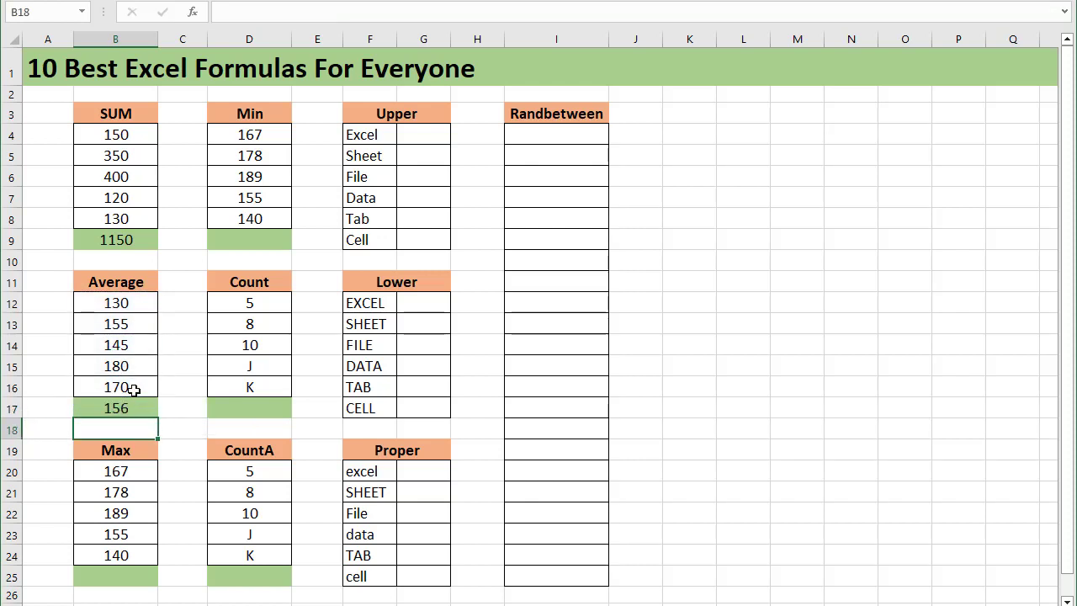
click(119, 412)
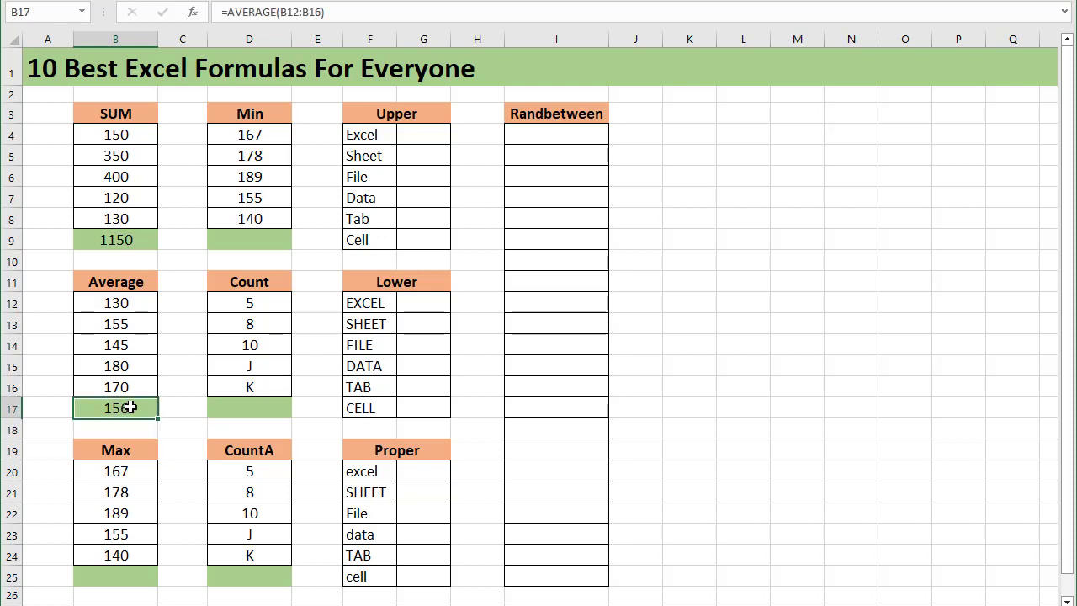
drag(141, 302, 137, 388)
click(135, 408)
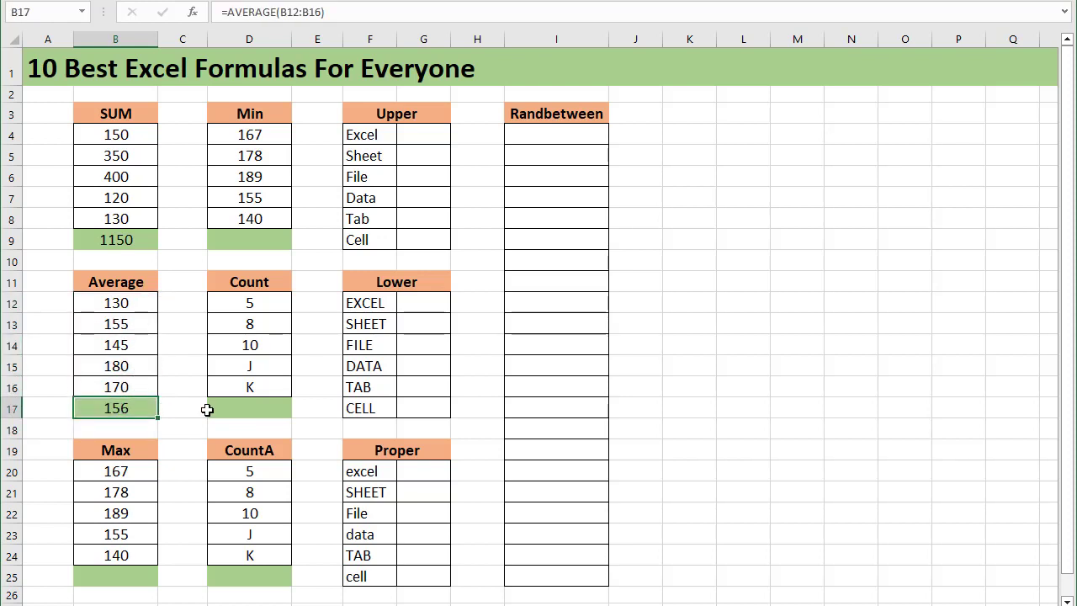
click(142, 450)
click(126, 574)
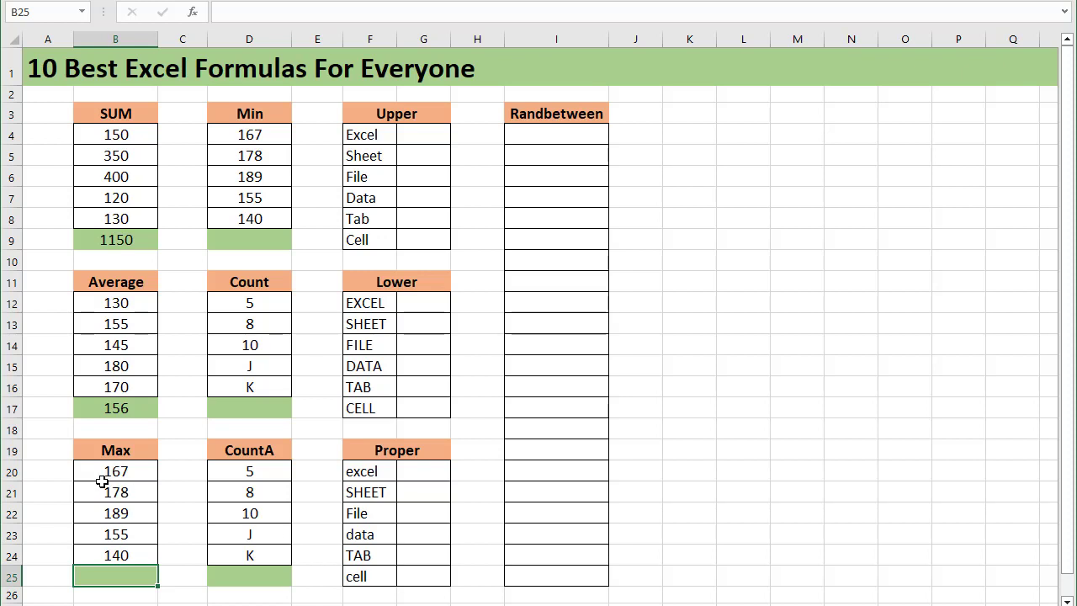
drag(116, 472, 118, 549)
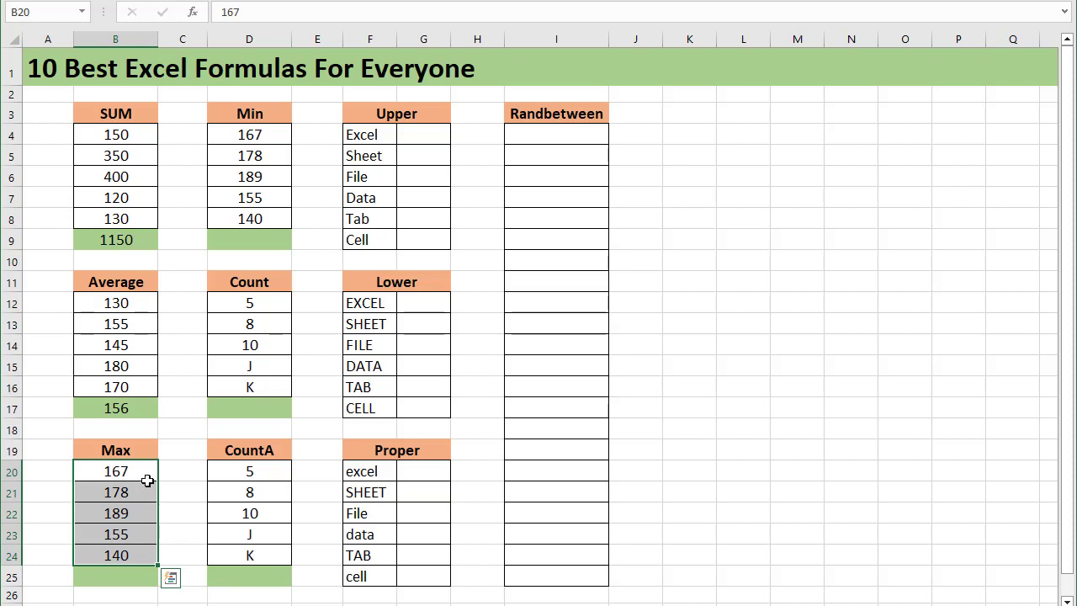
click(148, 476)
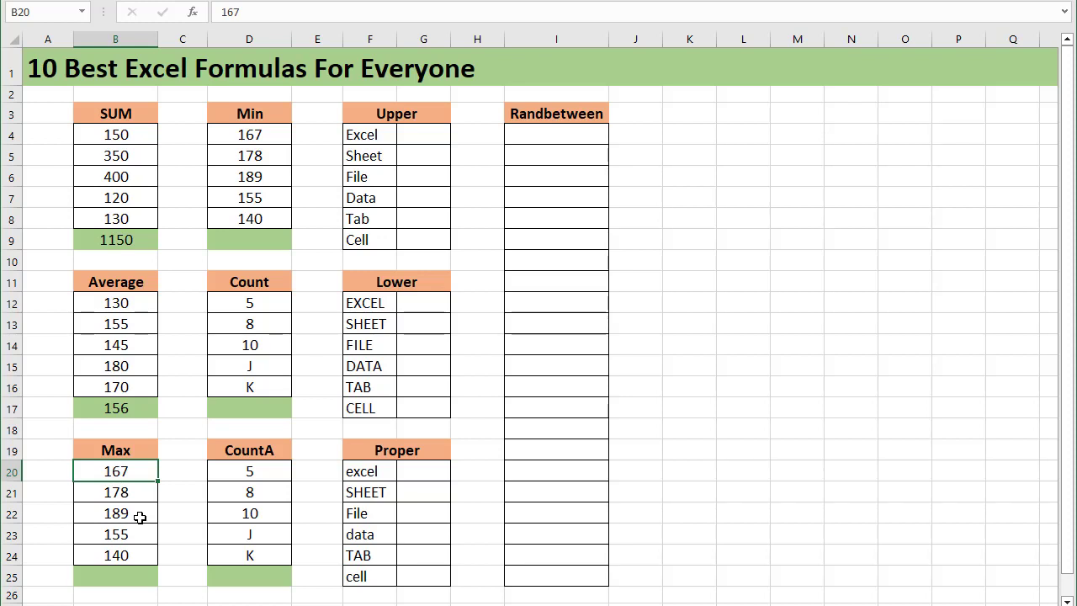
Step: Enter =MAX(B20:B24) in B25, showing 189, and compare it with the largest value
click(99, 577)
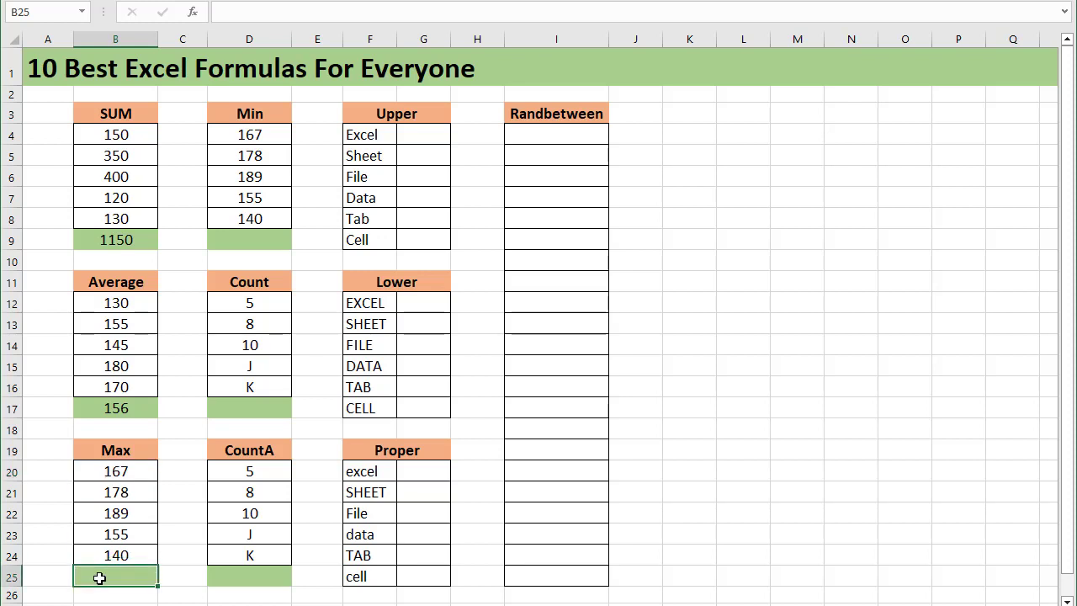
text(=)
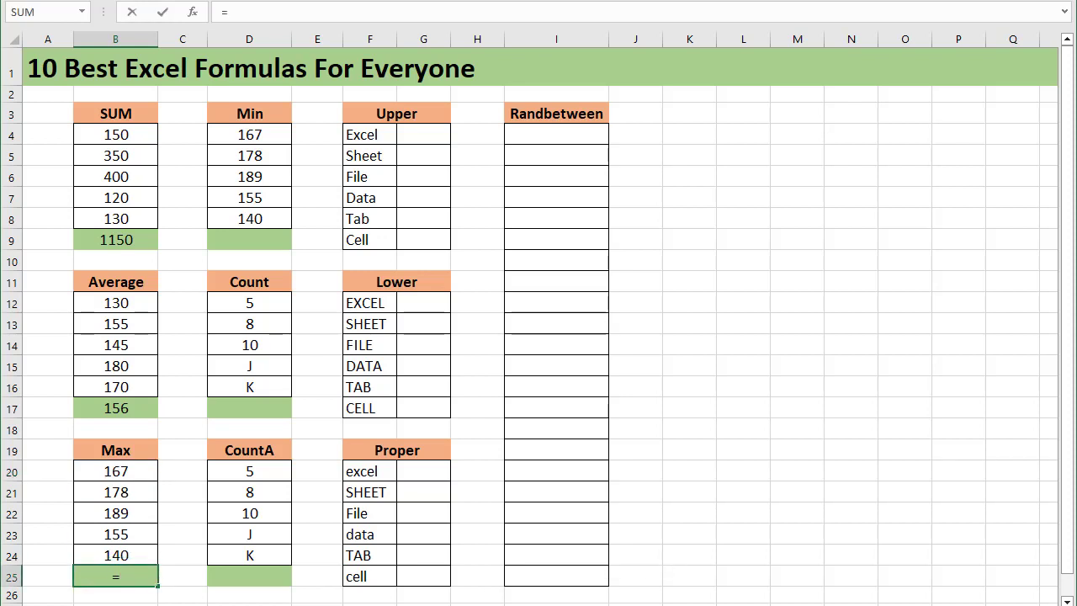
text(max)
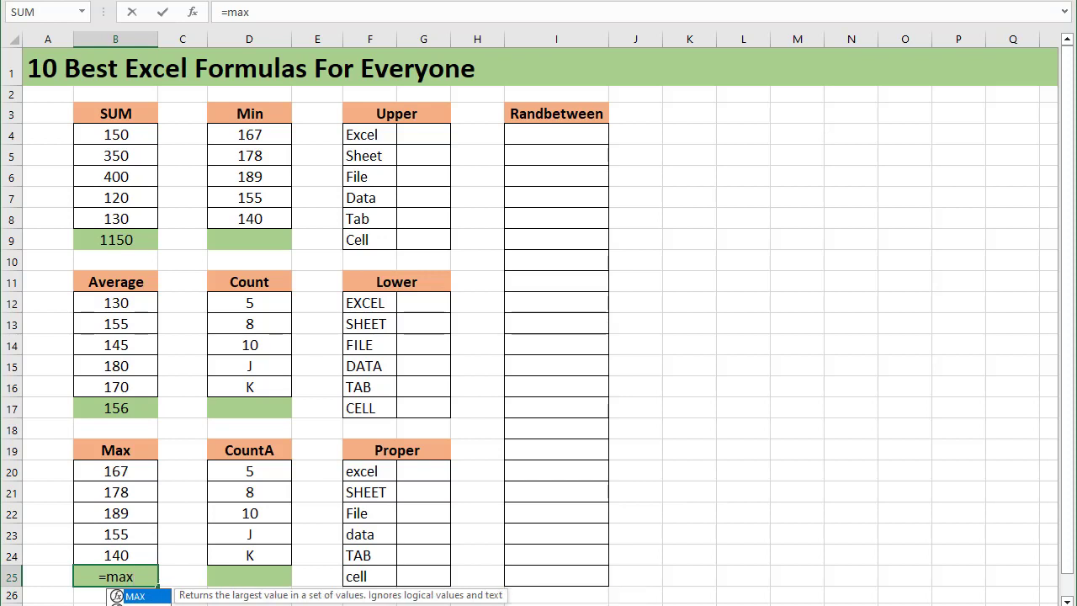
key(Tab)
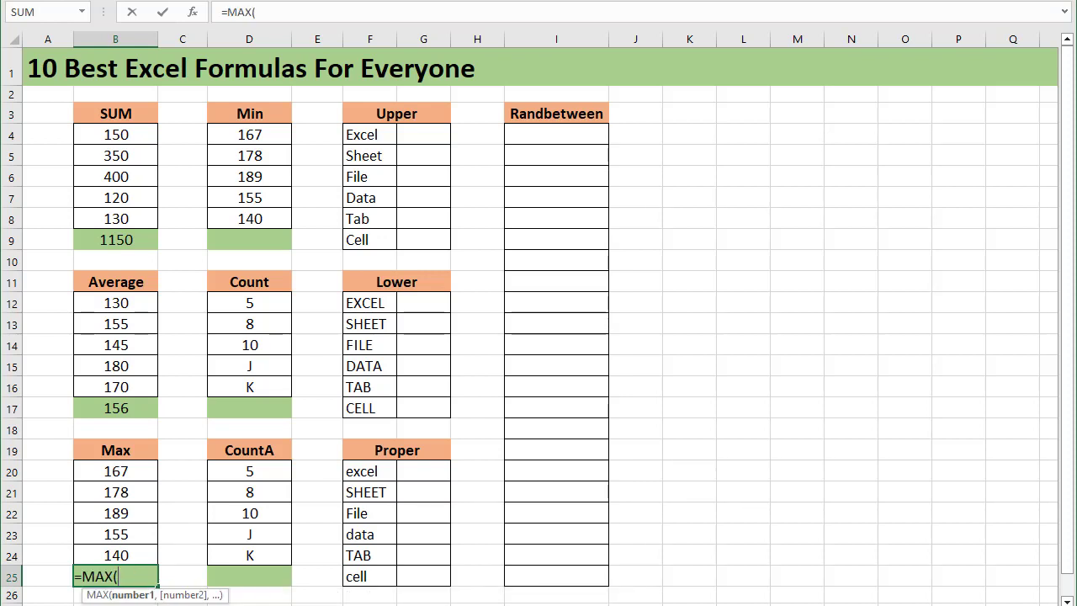
drag(136, 472, 126, 550)
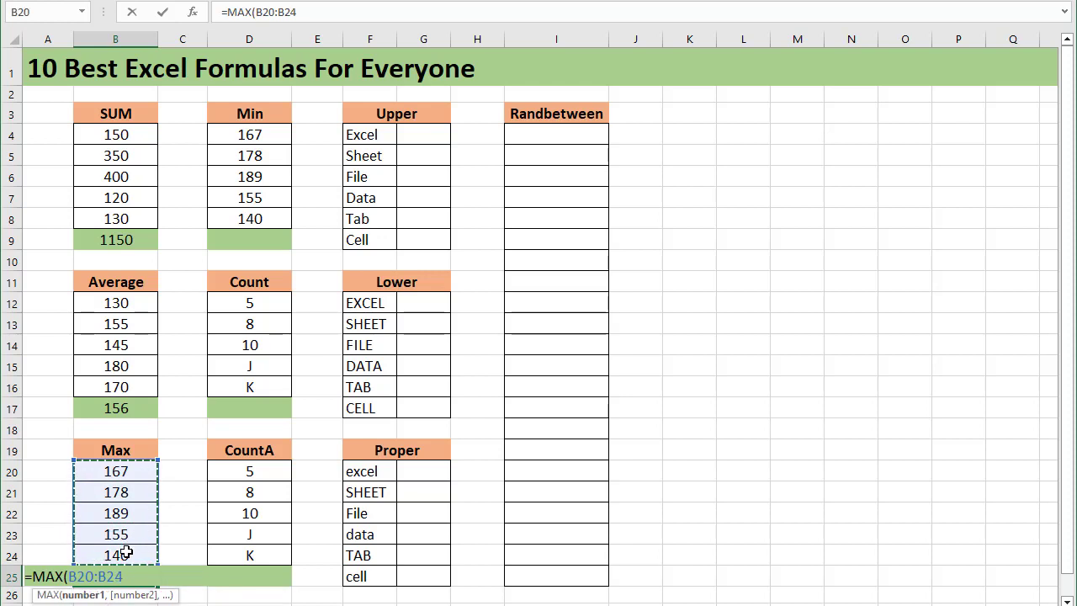
text())
key(Return)
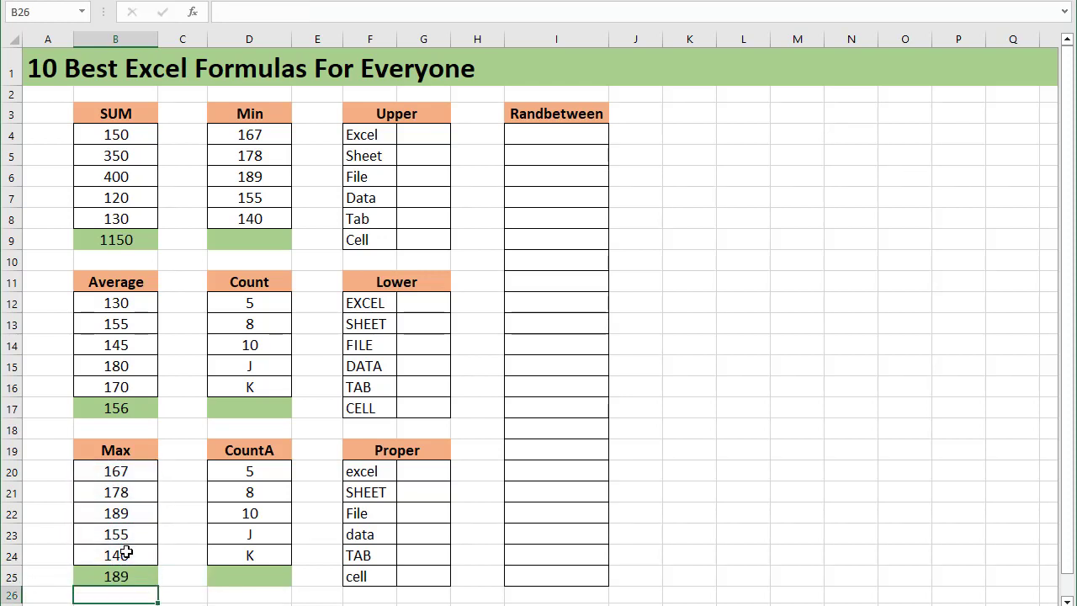
drag(140, 471, 133, 550)
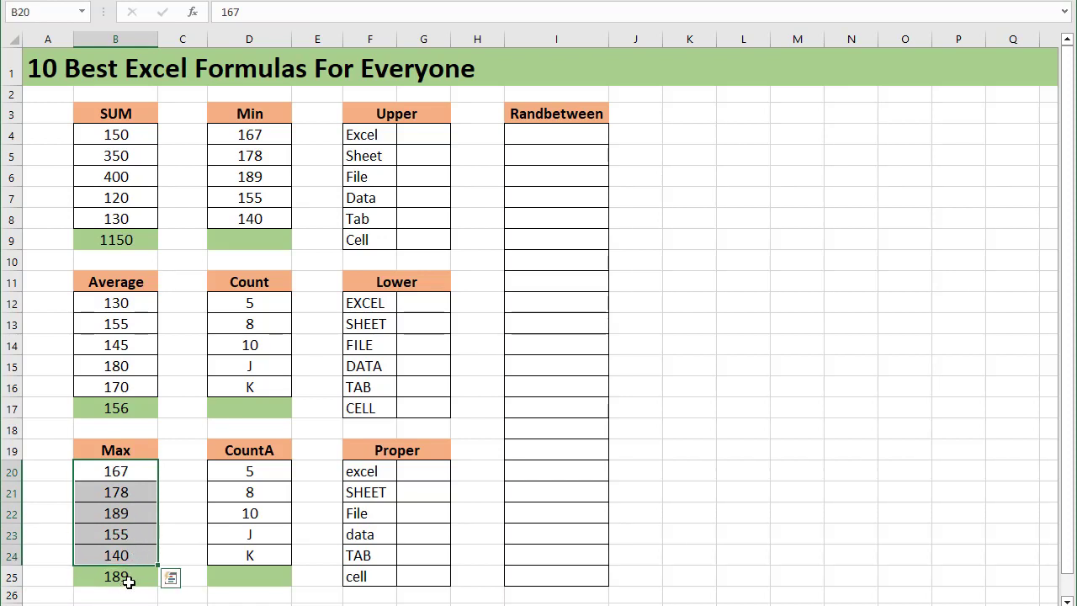
click(130, 578)
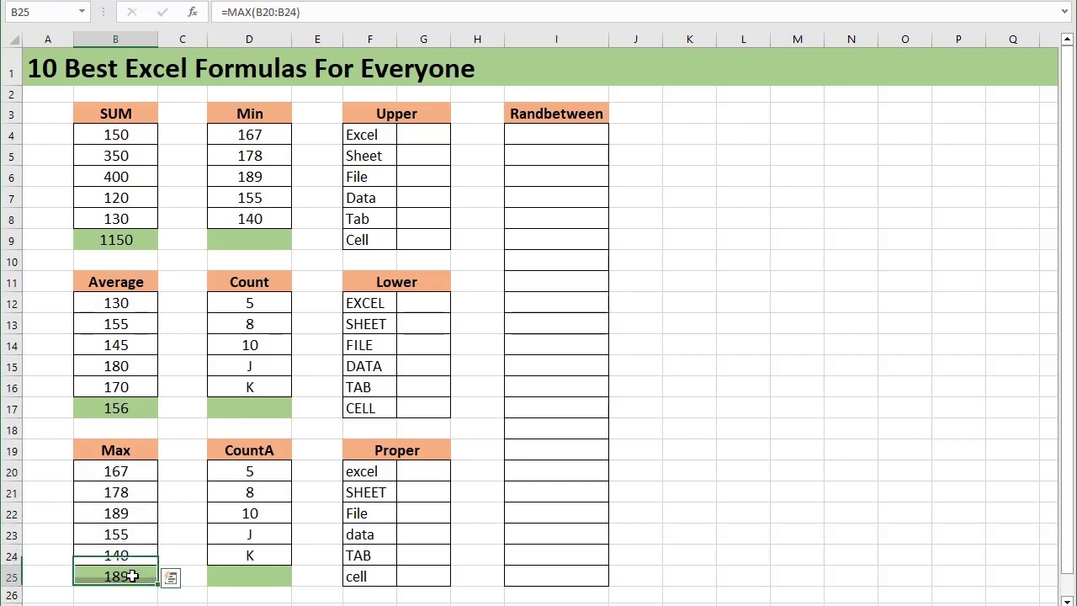
click(138, 515)
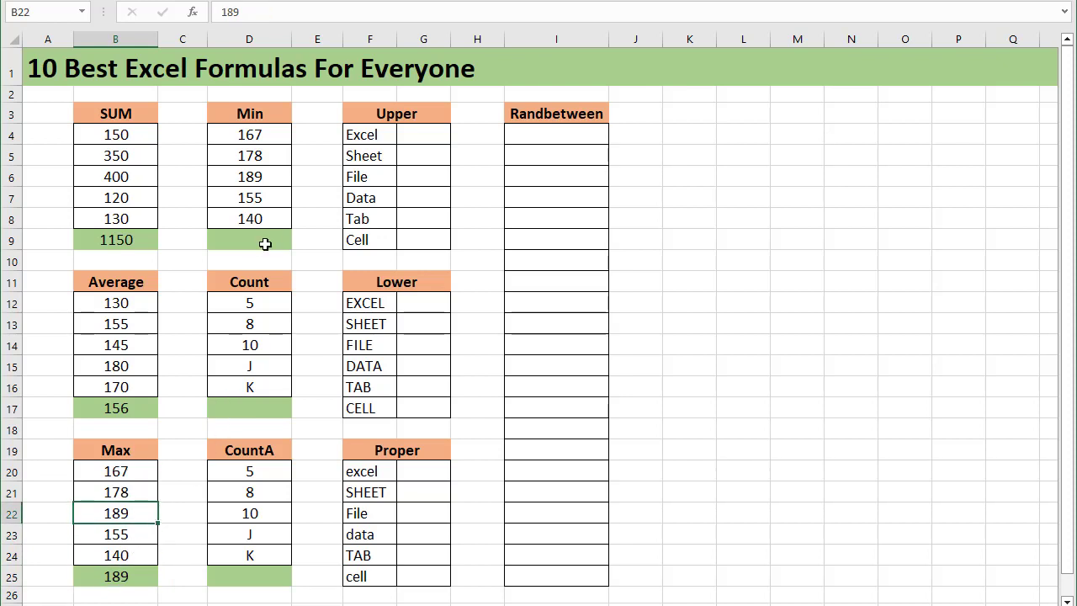
Step: Put =MIN(D4:D8) in D9 so it returns 140
click(271, 118)
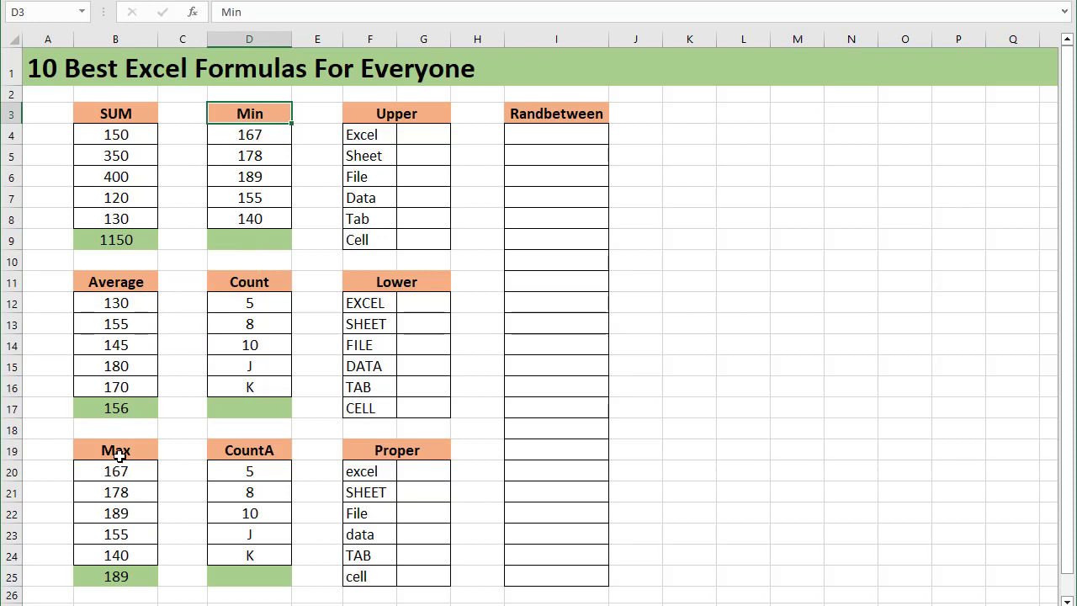
click(245, 243)
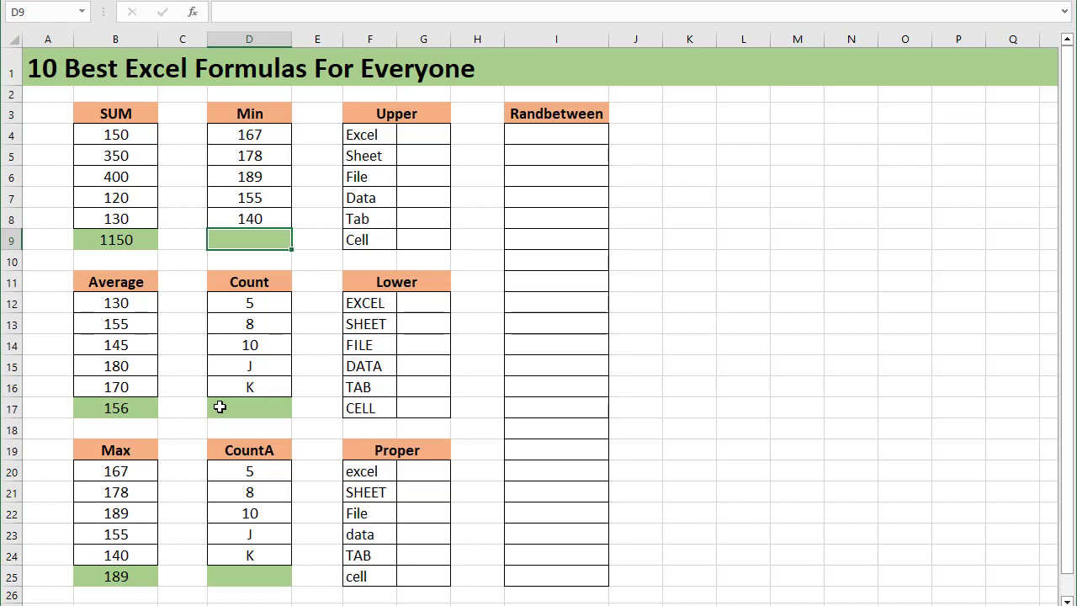
text(=)
text(min)
key(Tab)
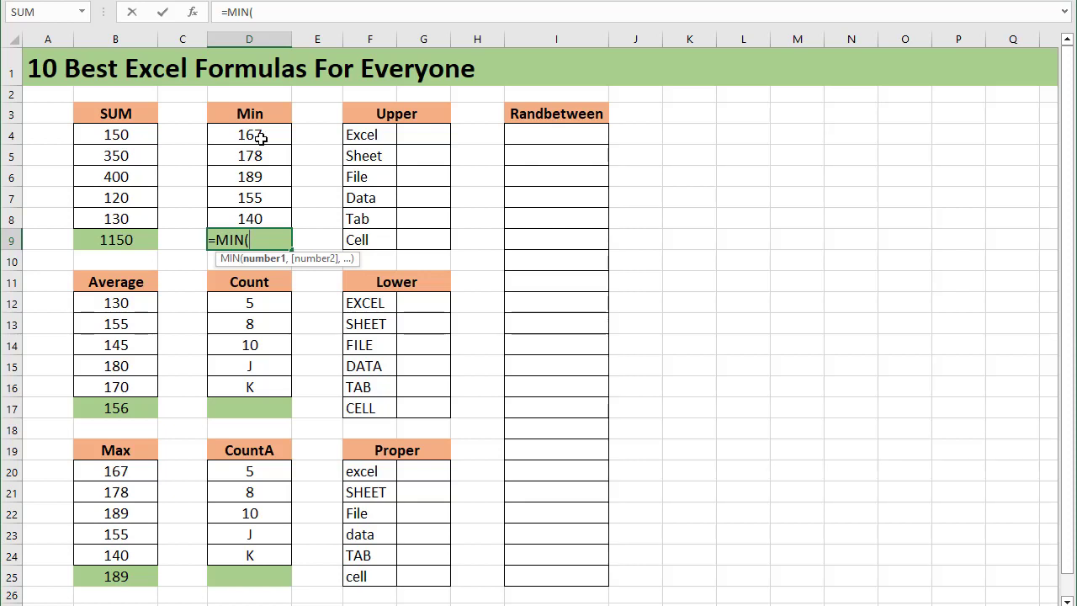
drag(252, 138, 261, 221)
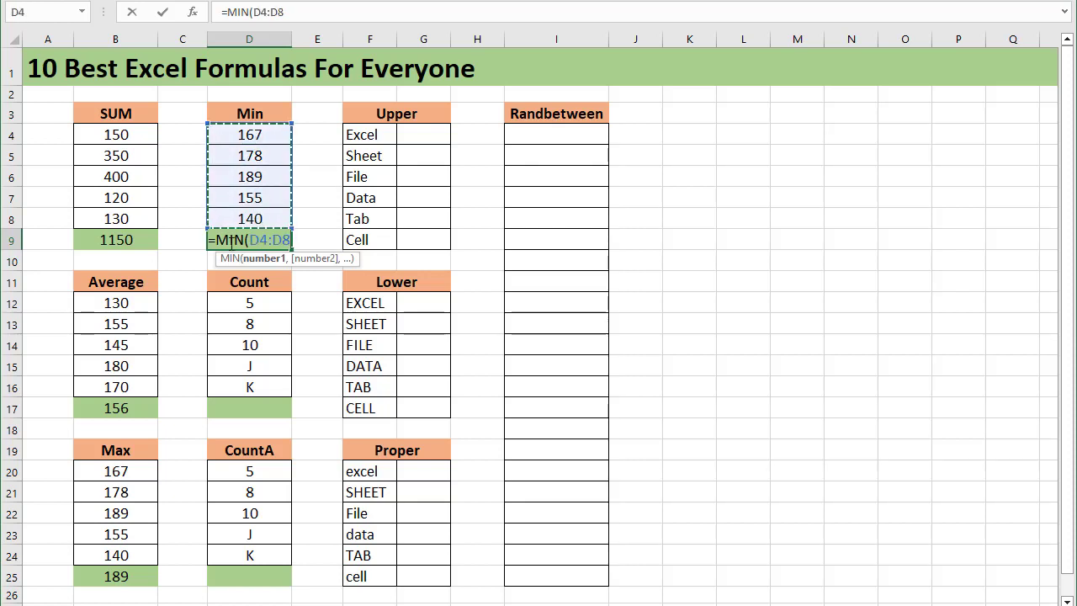
text())
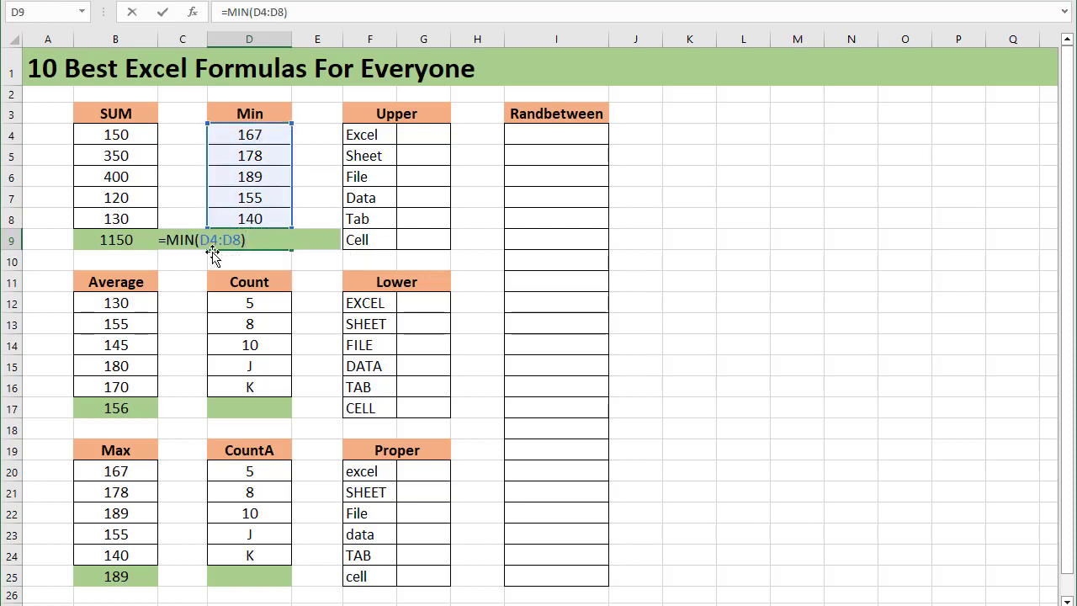
key(Return)
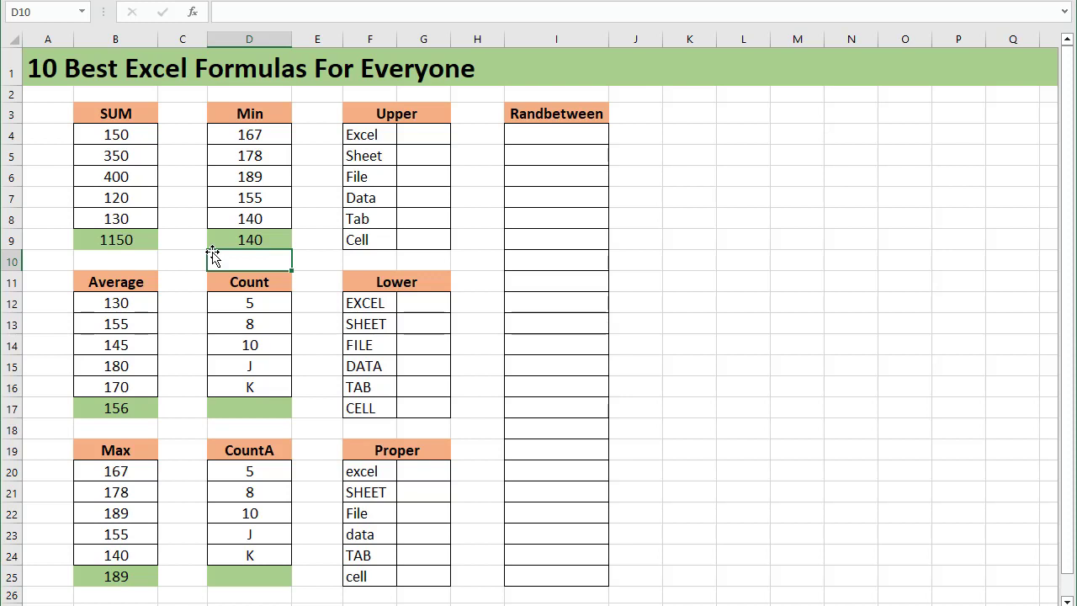
click(231, 287)
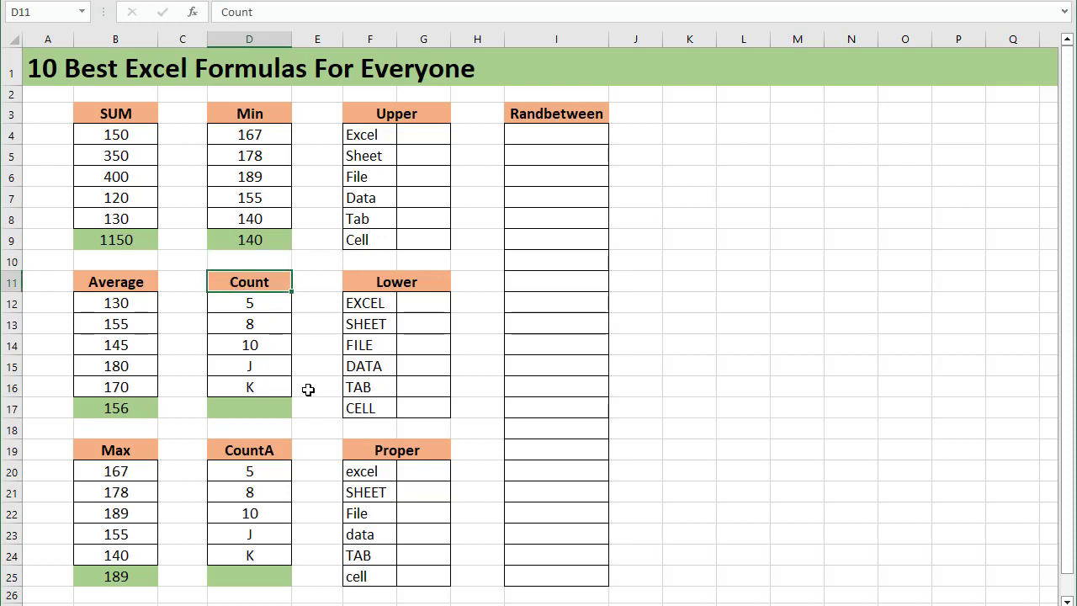
drag(254, 305, 273, 383)
mouse_move(272, 305)
mouse_down()
mouse_move(268, 345)
mouse_move(290, 392)
mouse_up()
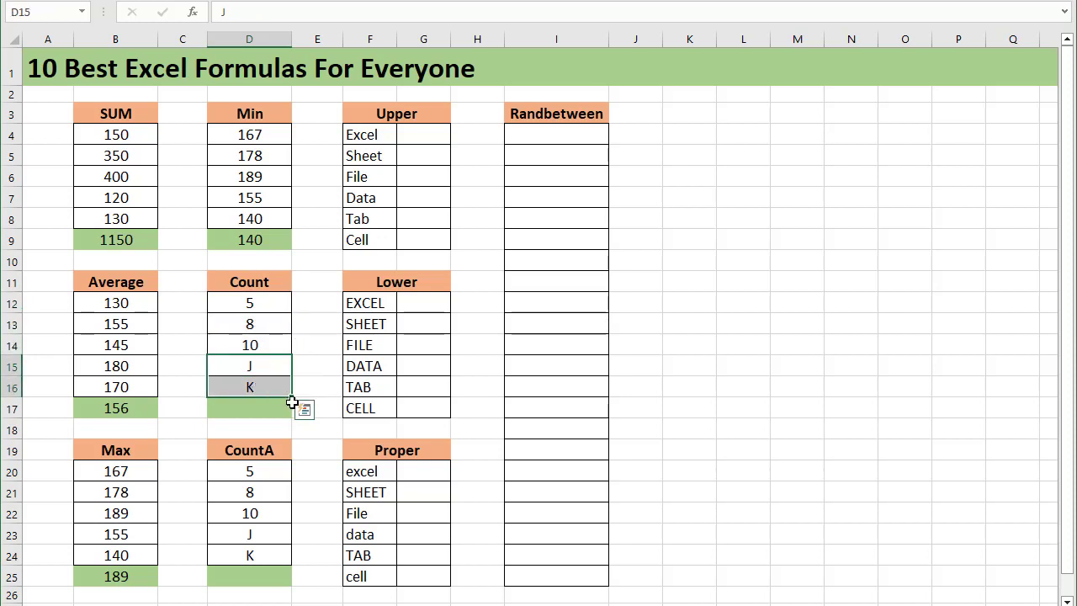
click(271, 409)
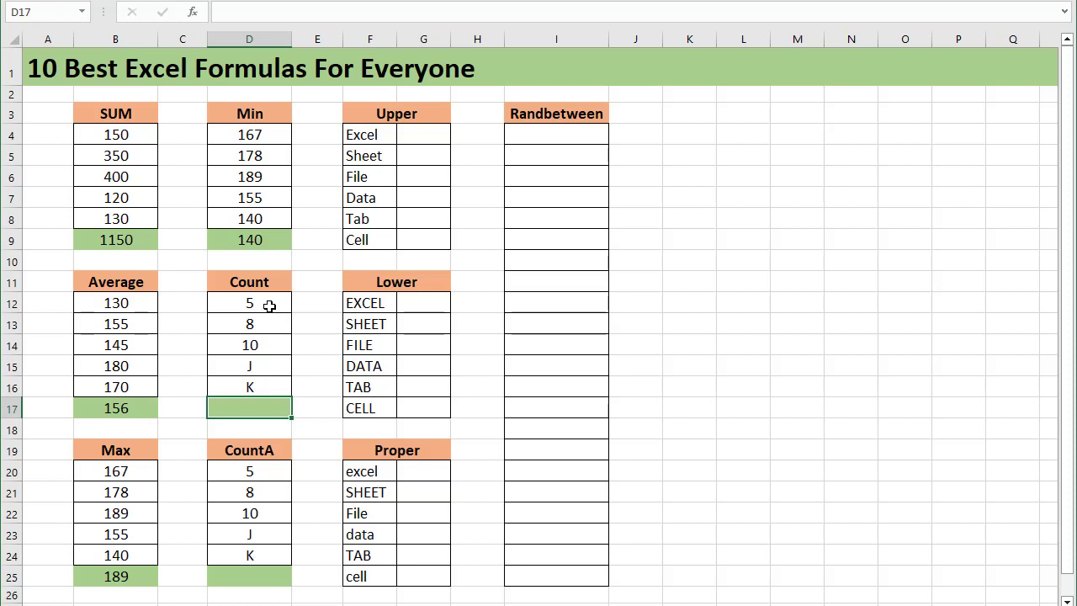
drag(268, 303, 279, 353)
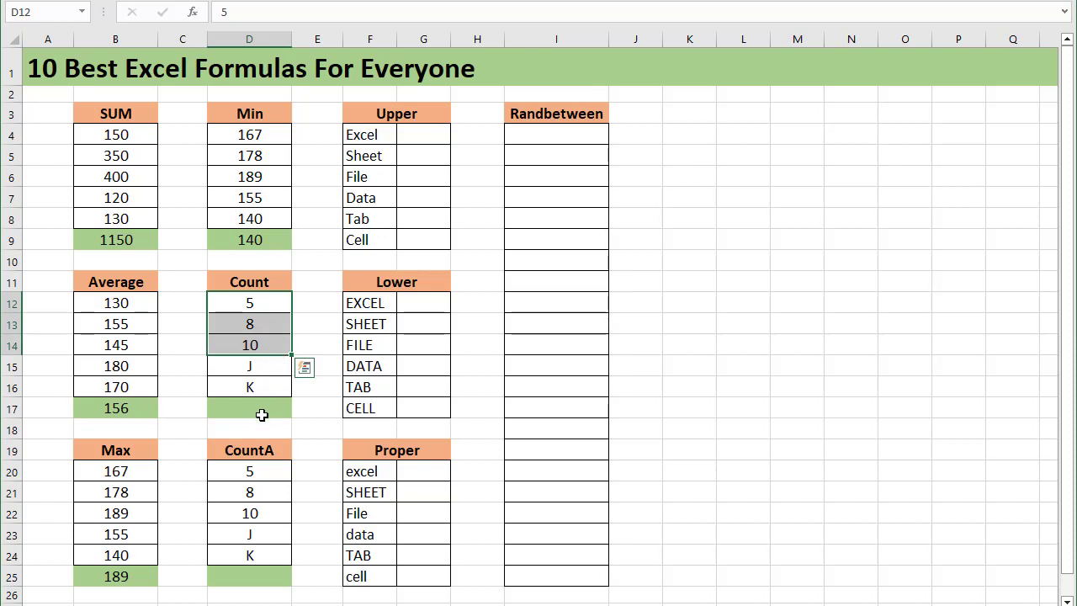
click(257, 368)
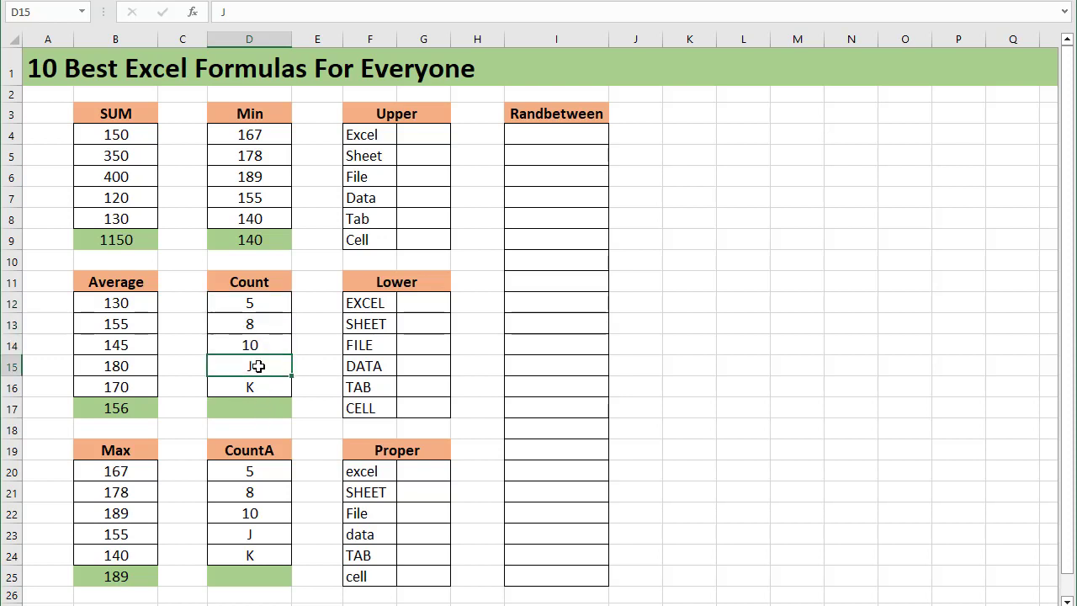
click(252, 387)
Step: Enter =COUNT(D12:D16) in D17, correcting a typo, so it returns 3
click(250, 409)
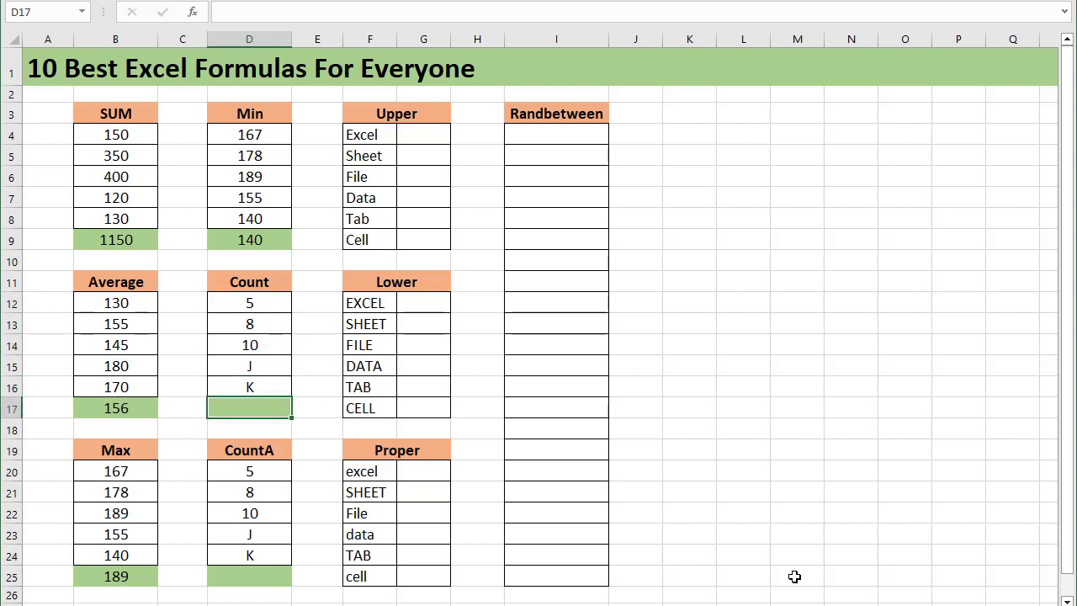
text(=)
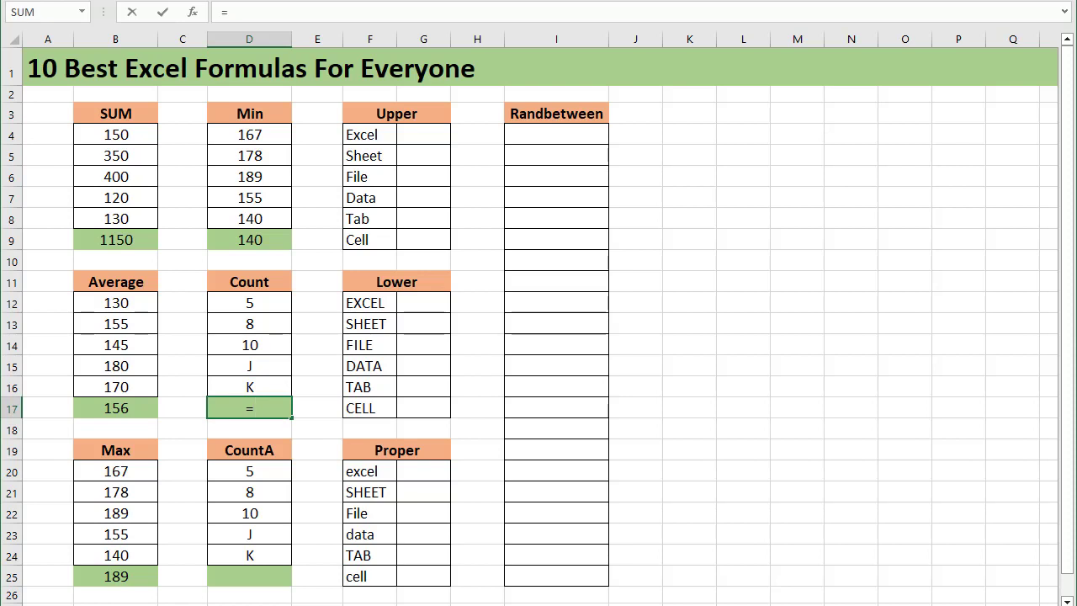
text(couny)
key(BackSpace)
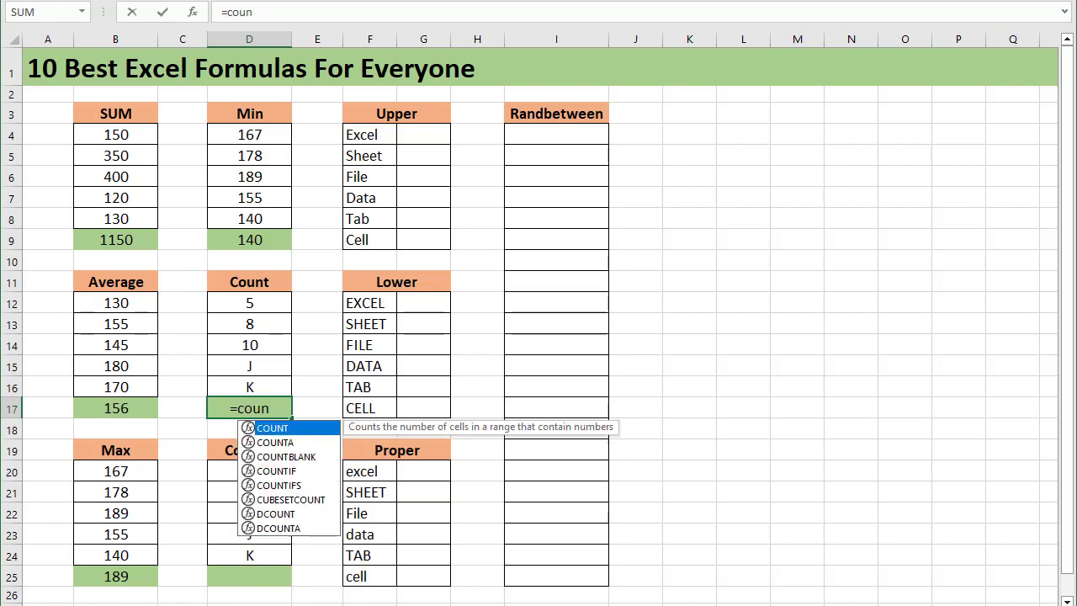
text(t)
key(Tab)
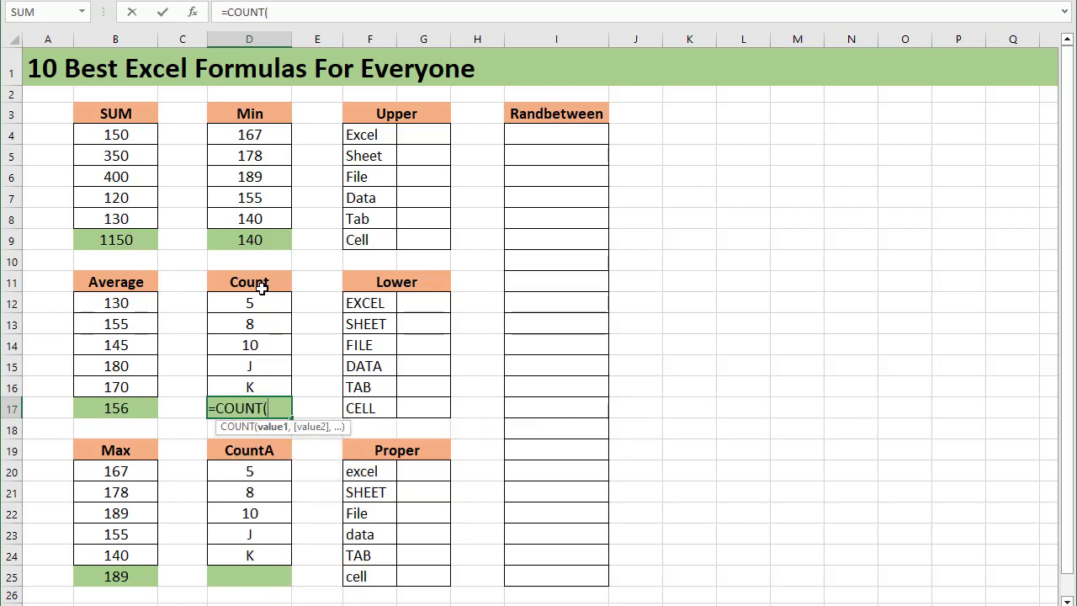
drag(249, 302, 249, 392)
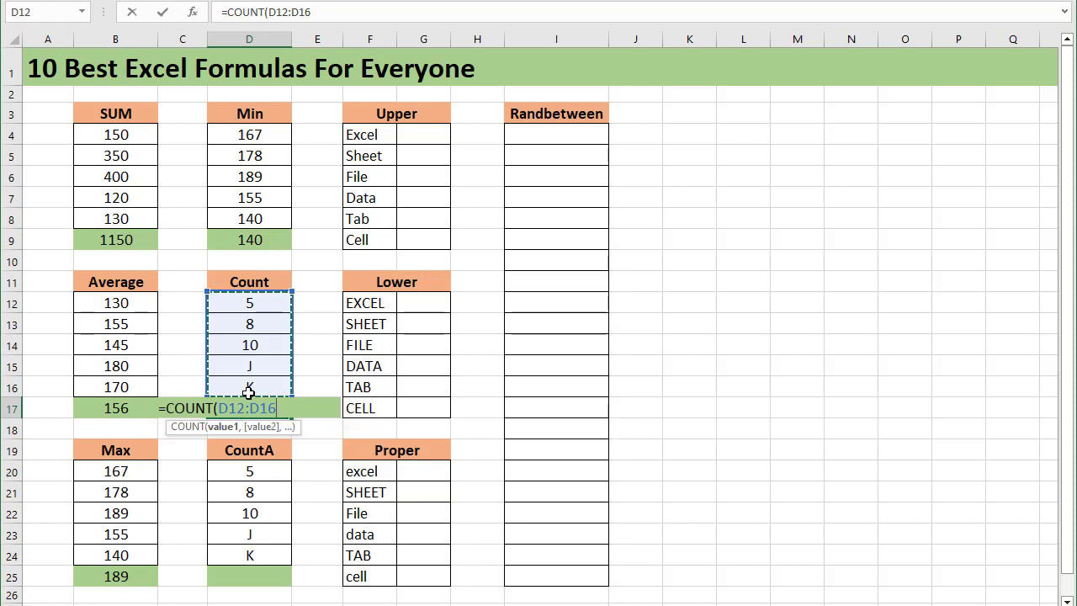
text())
key(Return)
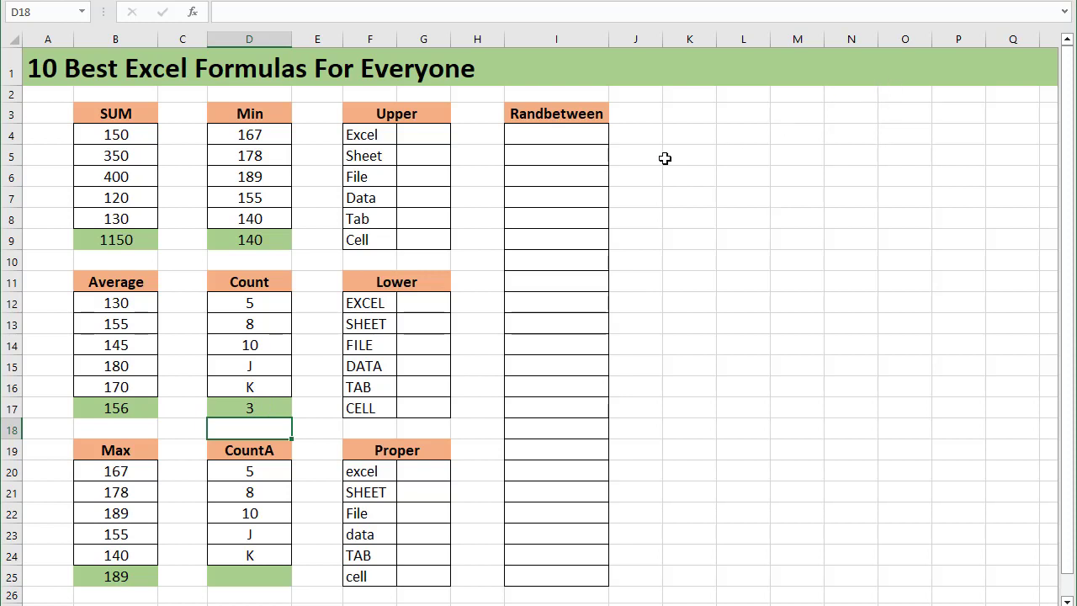
drag(690, 135, 669, 555)
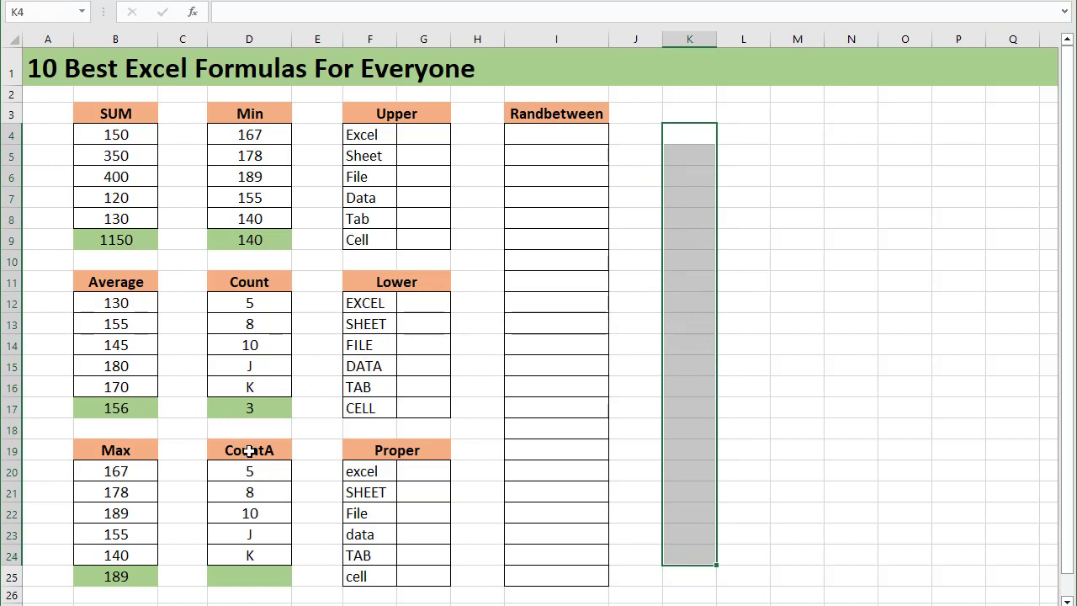
click(253, 576)
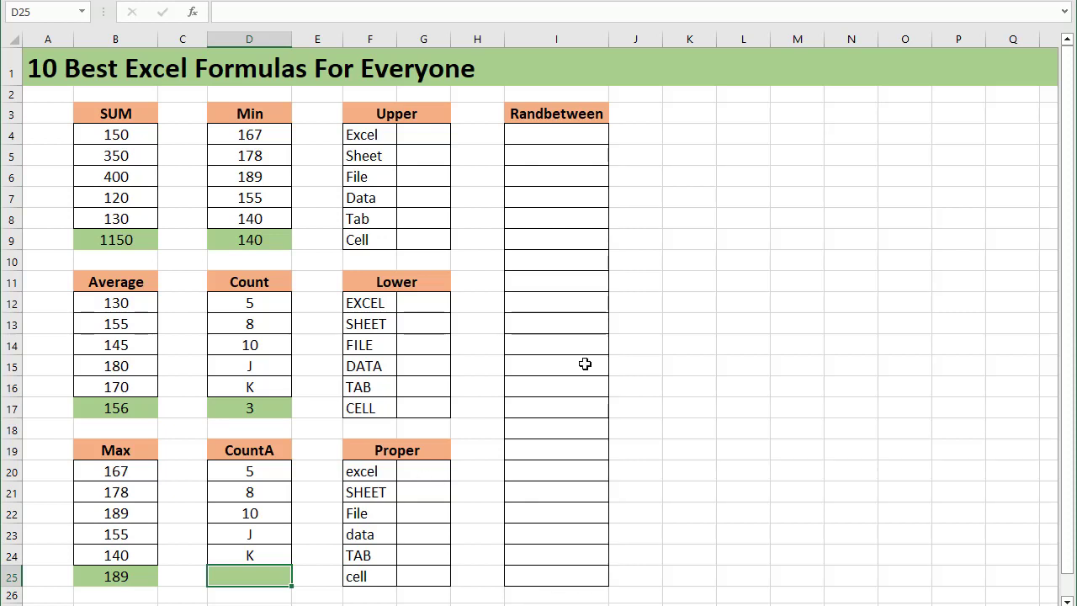
mouse_move(569, 132)
mouse_down()
mouse_move(547, 375)
mouse_move(546, 577)
mouse_up()
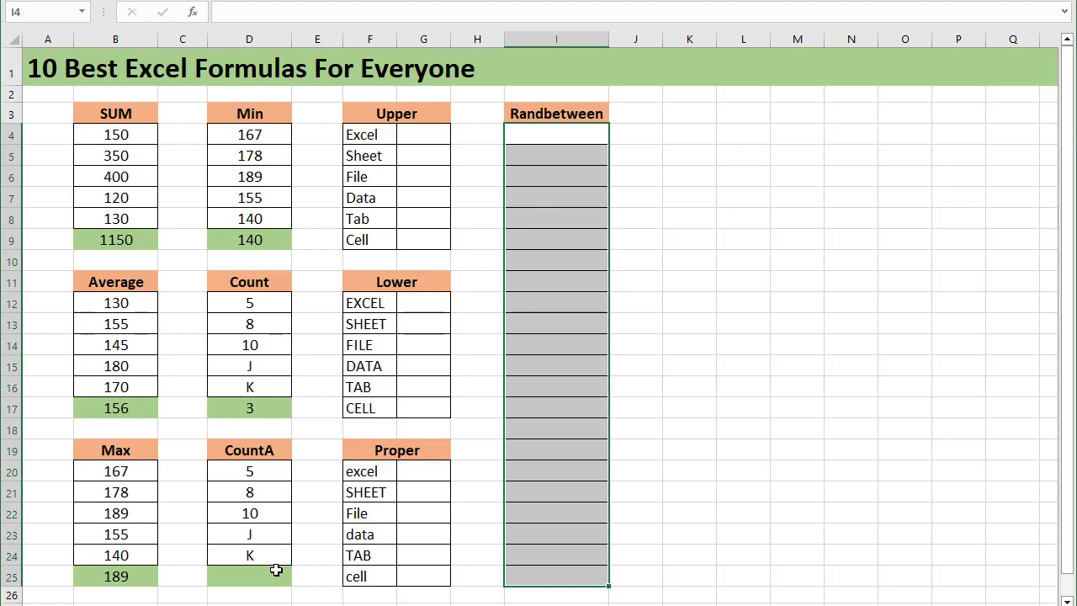
click(271, 574)
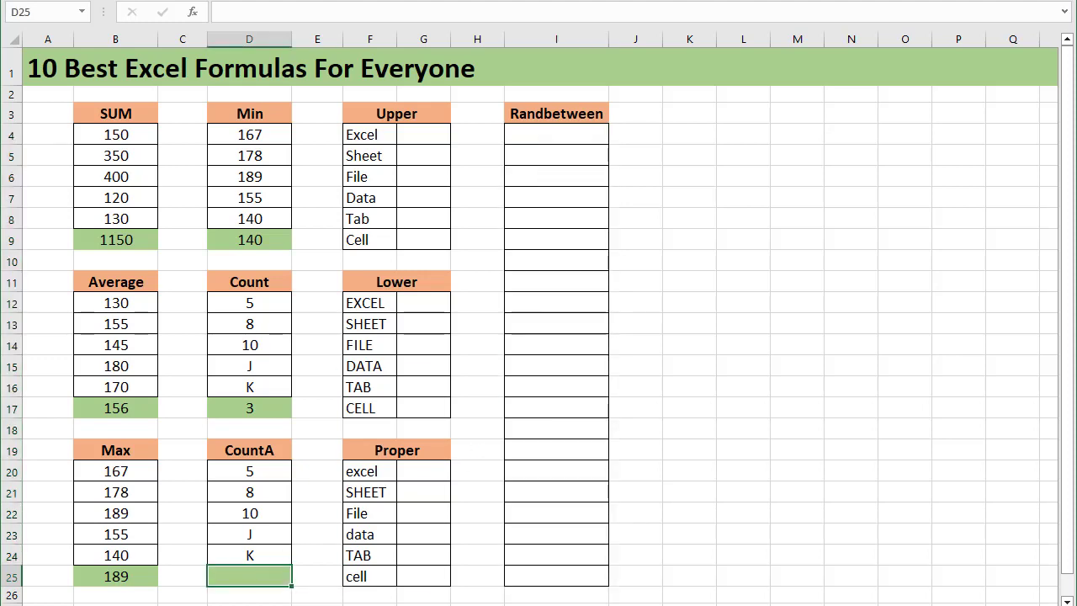
Step: Enter =COUNTA(D20:D24) in D25 so it returns 5, and verify the formula
text(=c)
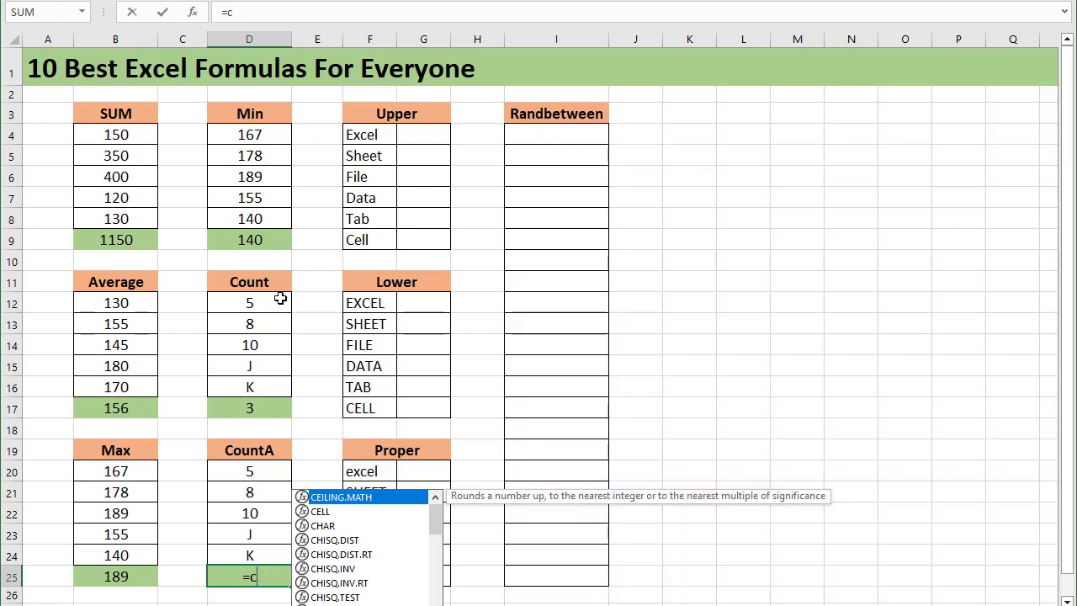
text(ounta)
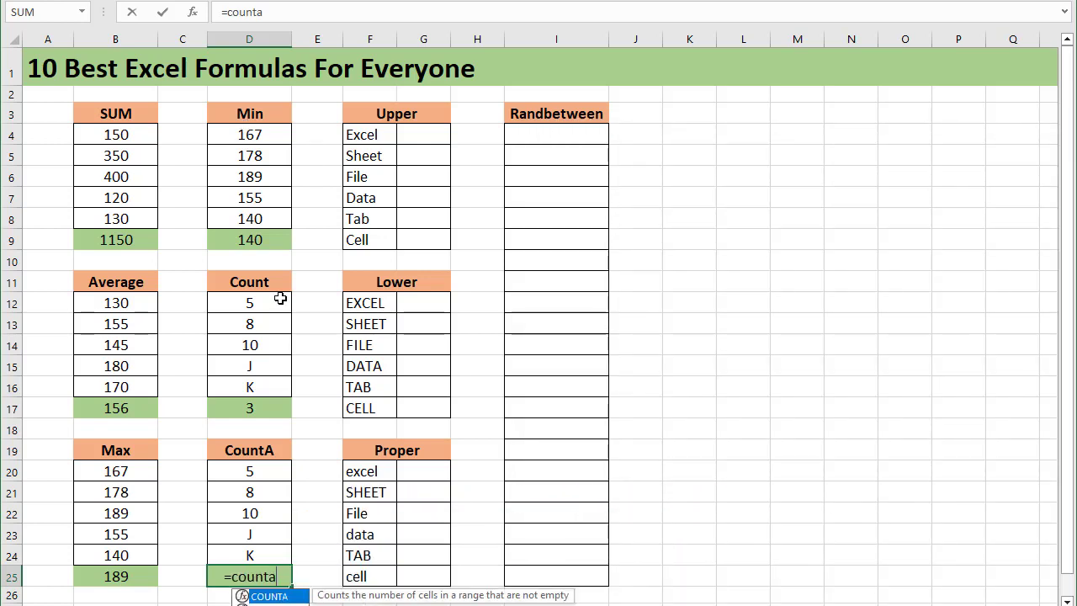
key(Tab)
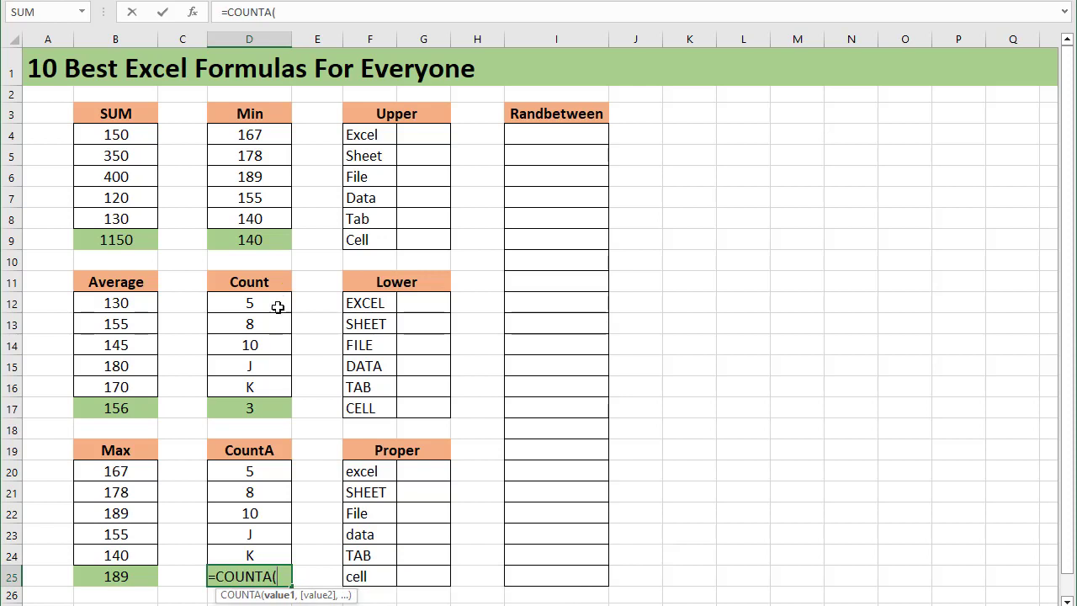
drag(260, 471, 253, 552)
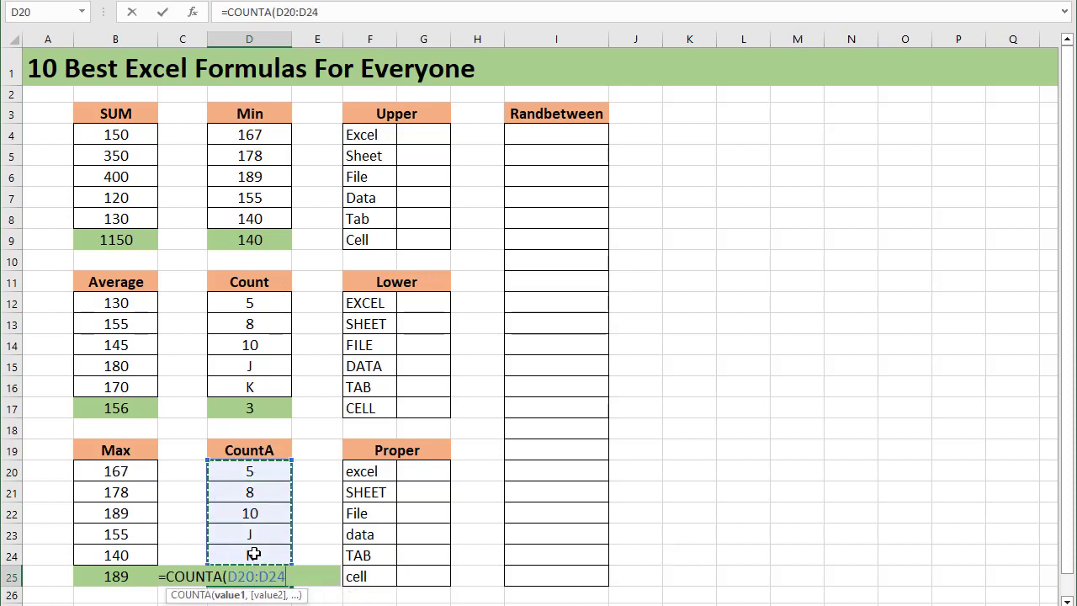
text())
key(Return)
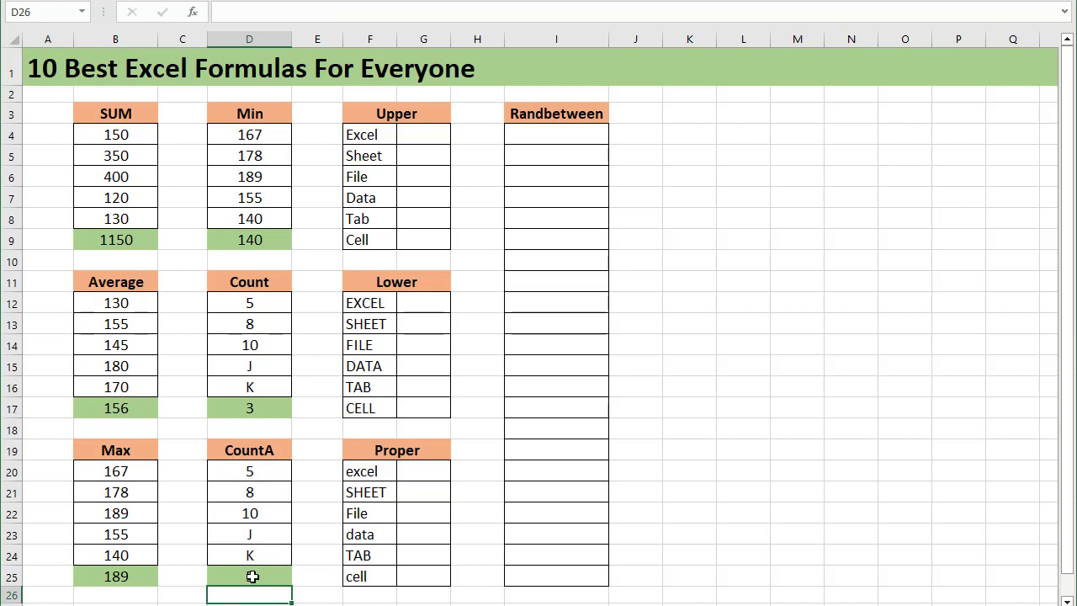
click(252, 577)
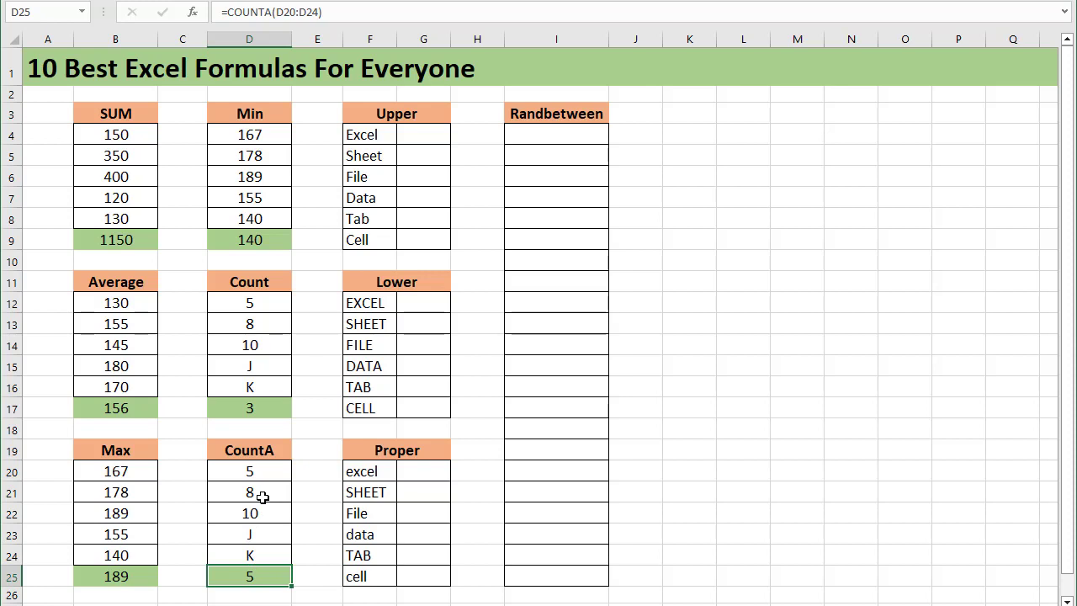
click(415, 136)
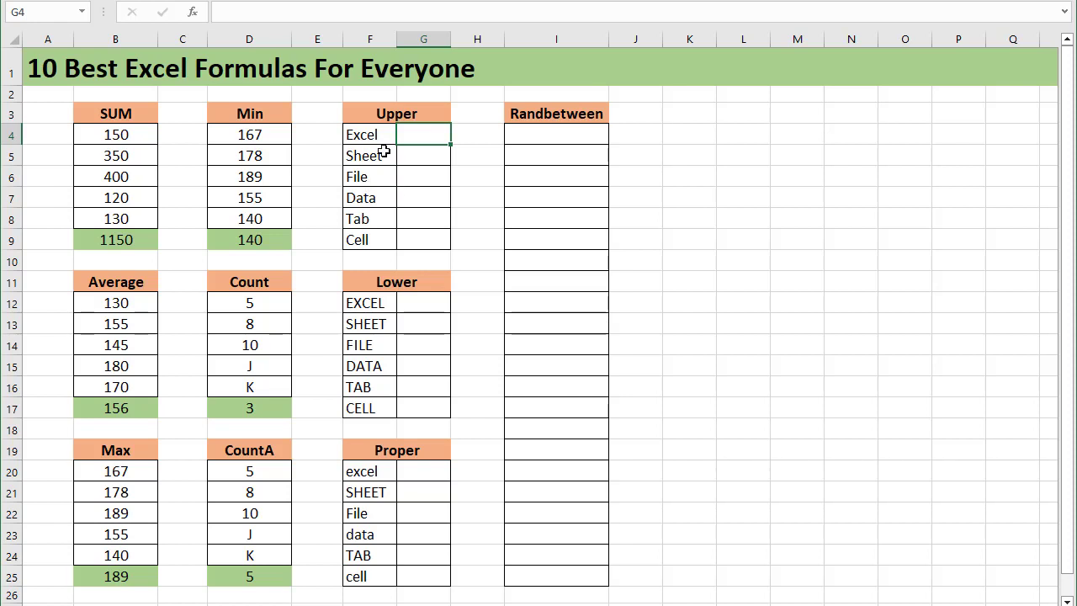
Step: Enter =UPPER(F4) in G4 and fill it down to G9, giving EXCEL, SHEET, FILE, DATA, TAB, CELL
drag(381, 137, 382, 240)
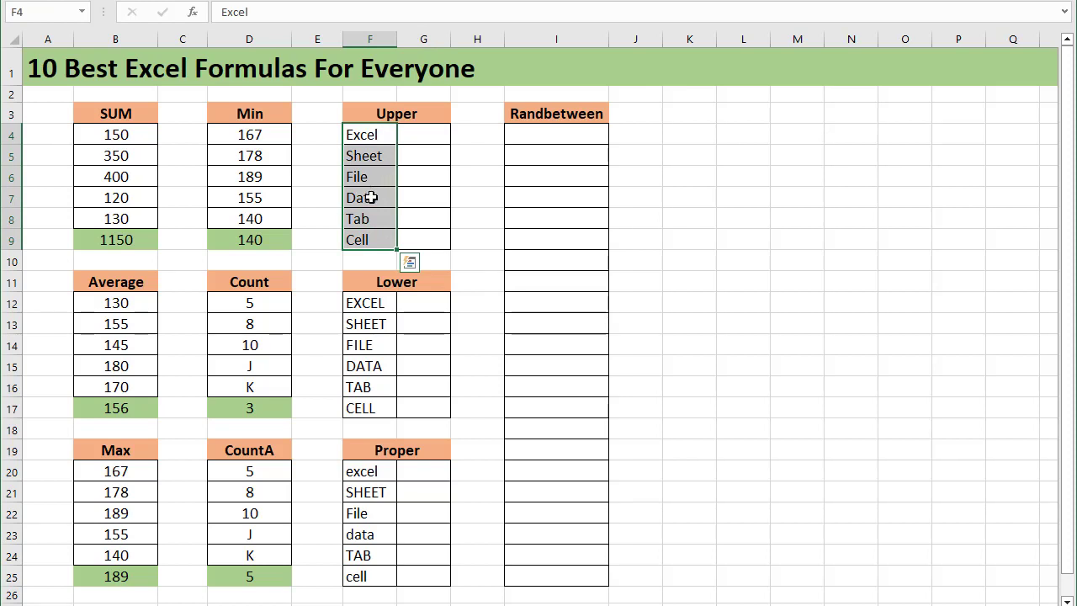
drag(397, 177, 422, 143)
click(422, 143)
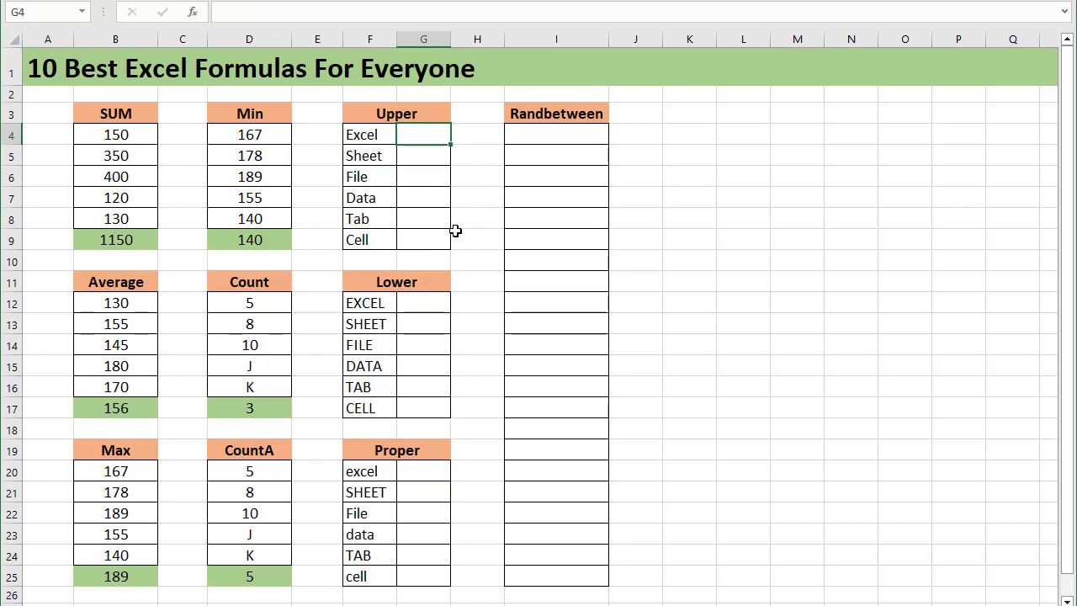
text(=u)
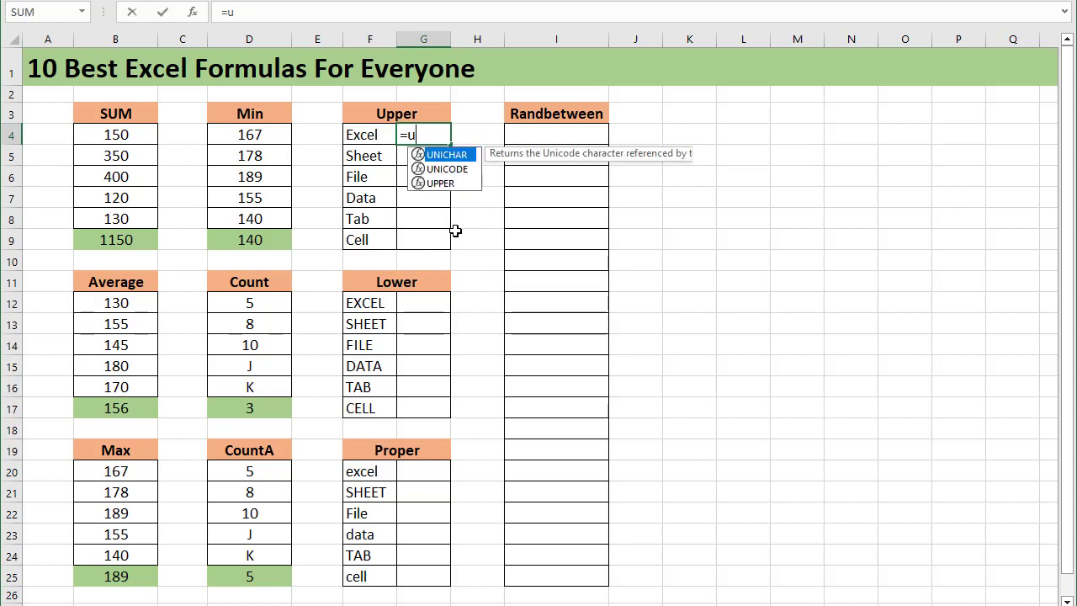
text(pper)
key(Tab)
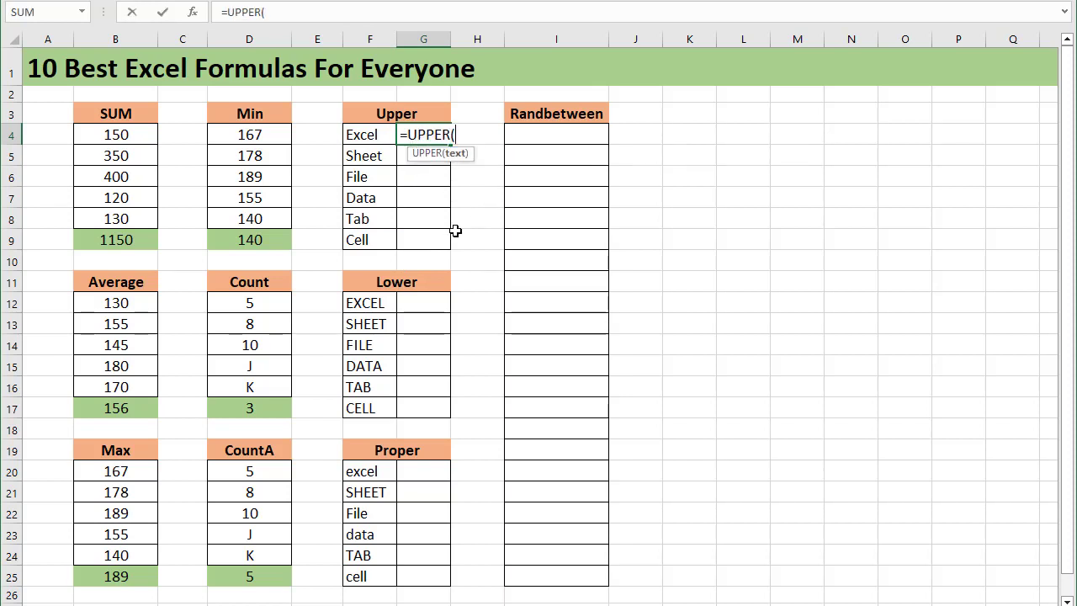
click(378, 137)
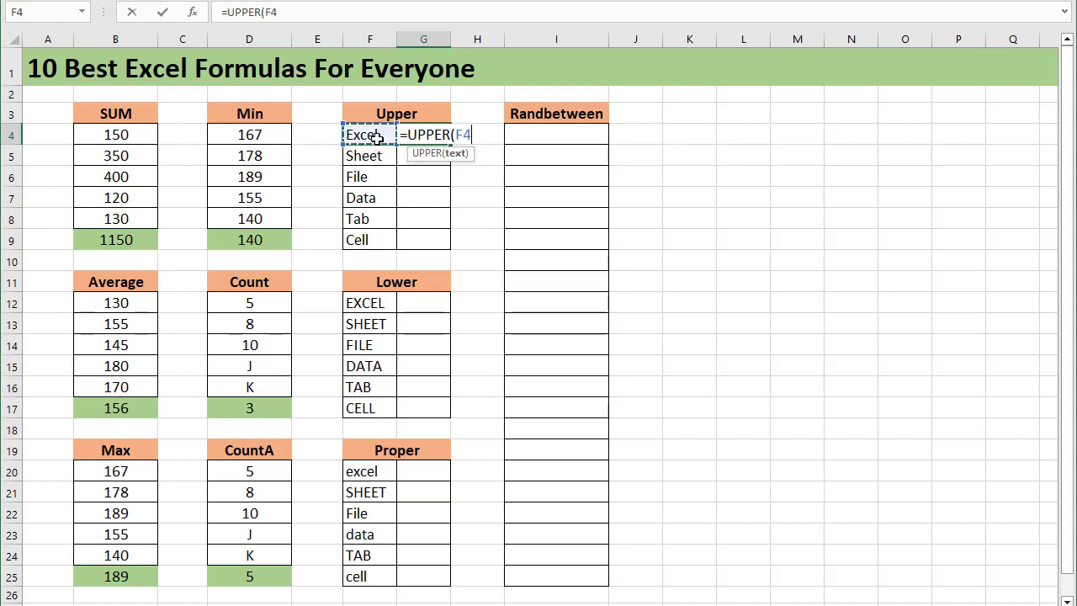
key(Return)
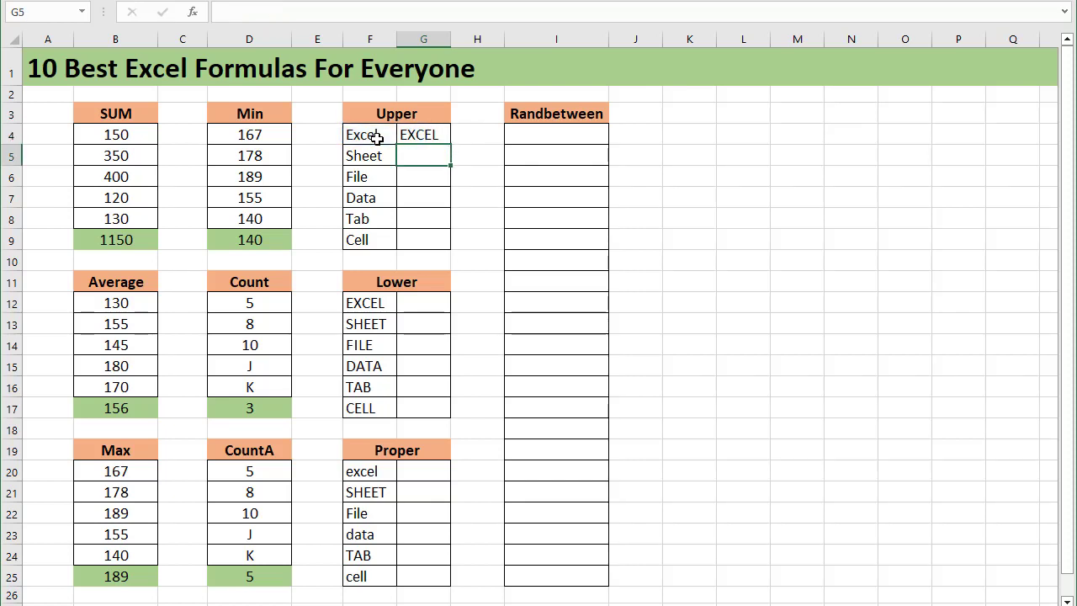
click(448, 136)
double_click(450, 145)
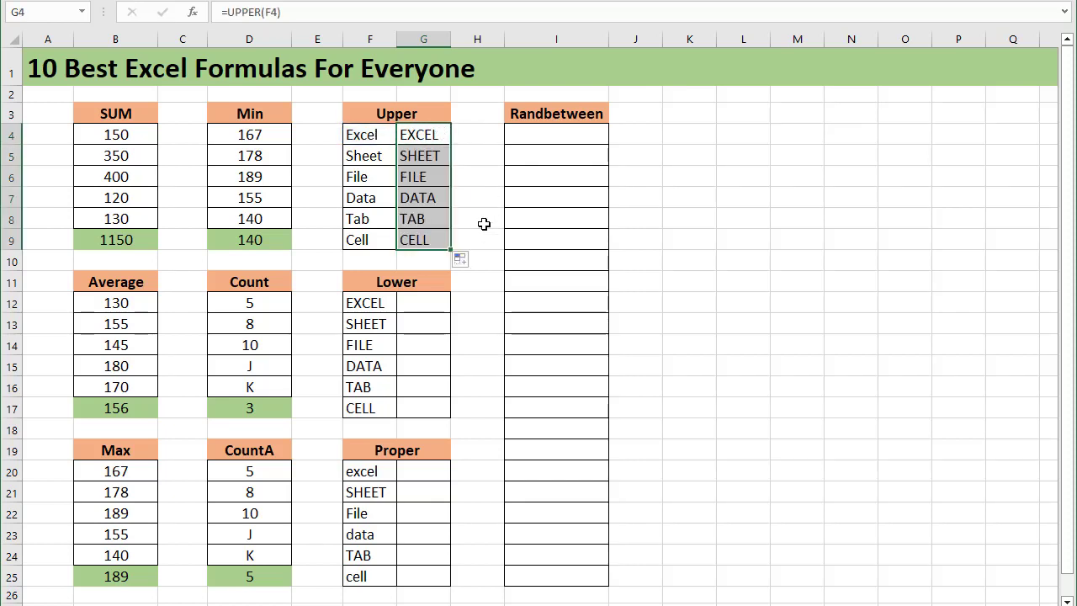
click(484, 224)
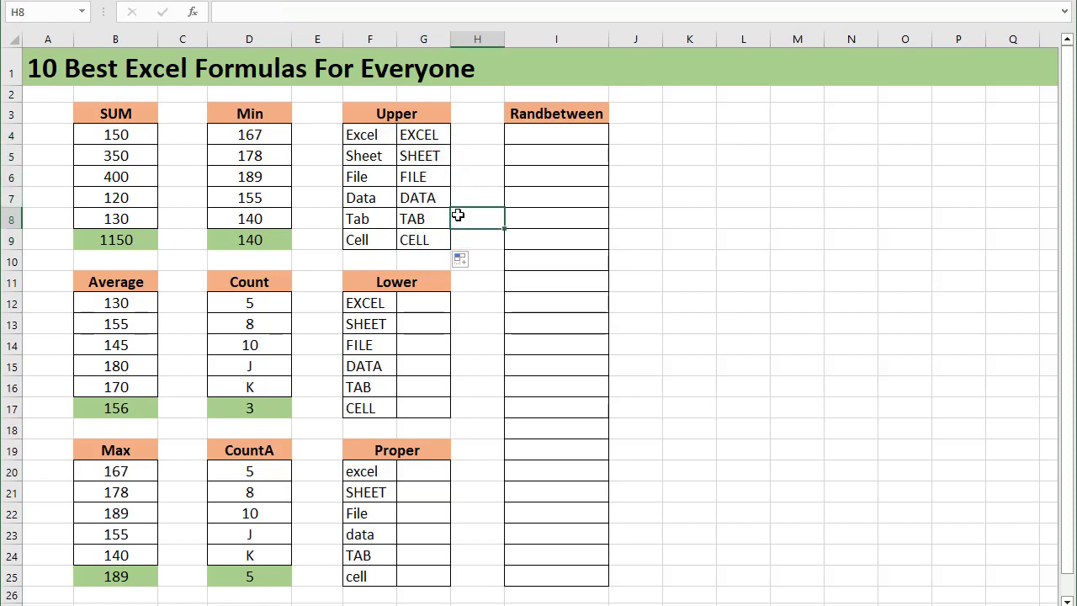
Step: Undo the fill, drag G4's fill handle down to G9, then clear G5:G9
key(ctrl+z)
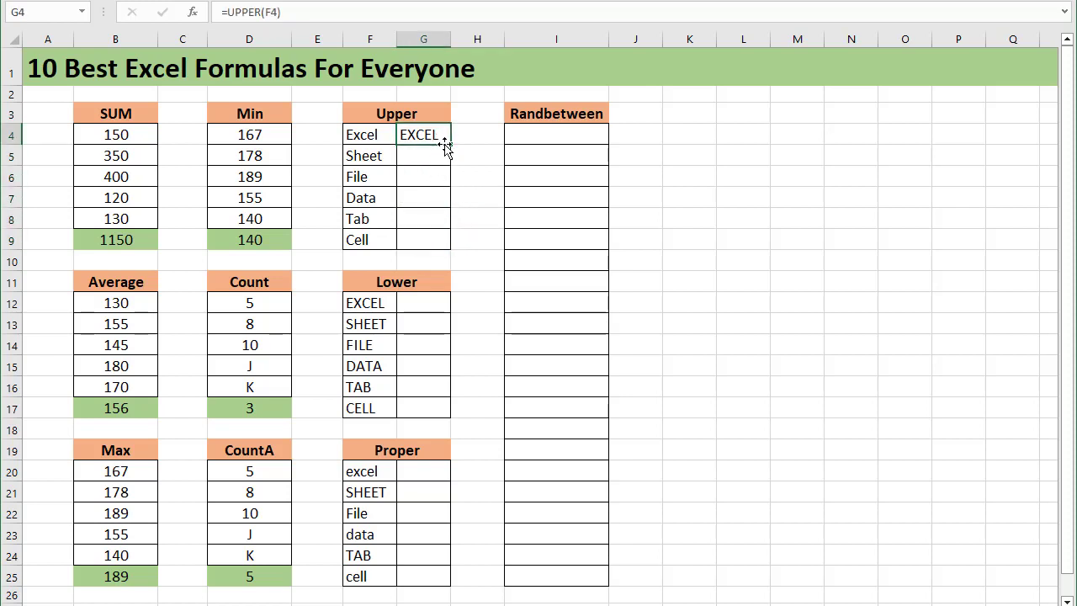
drag(452, 145, 445, 249)
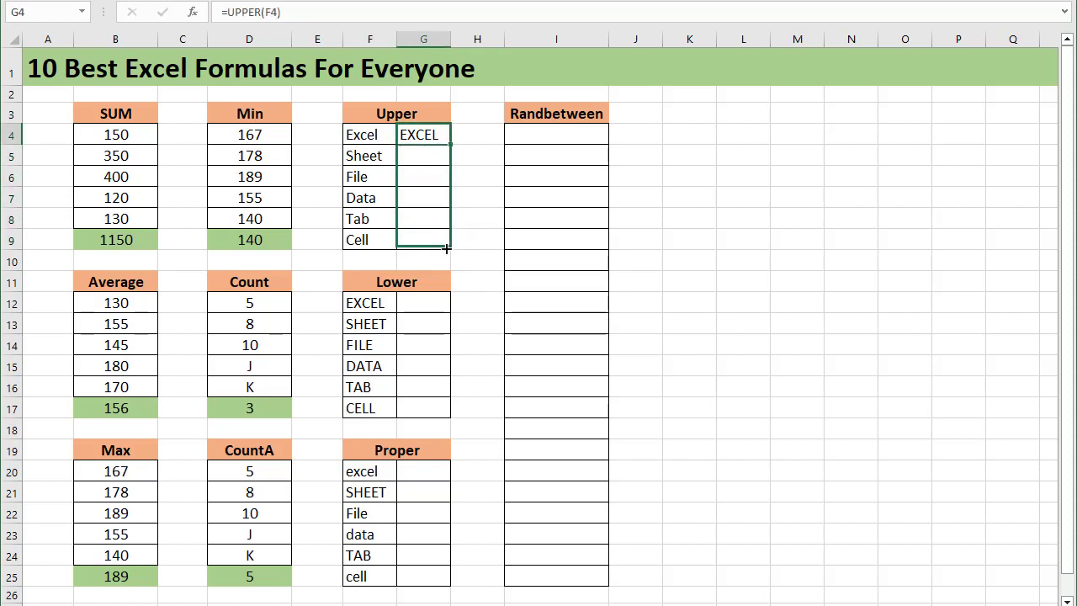
click(427, 196)
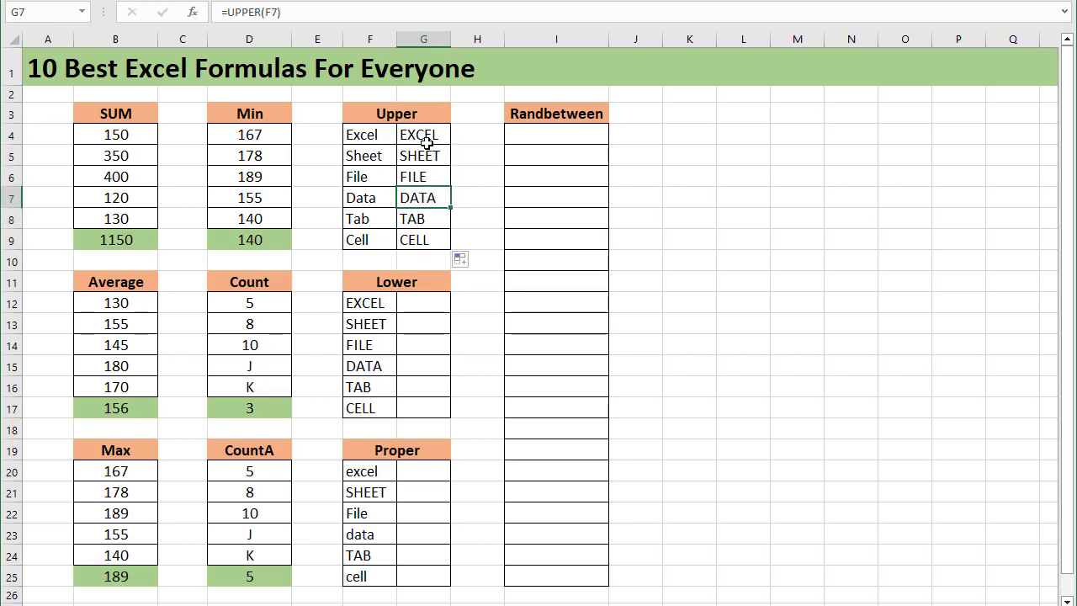
drag(427, 160, 435, 239)
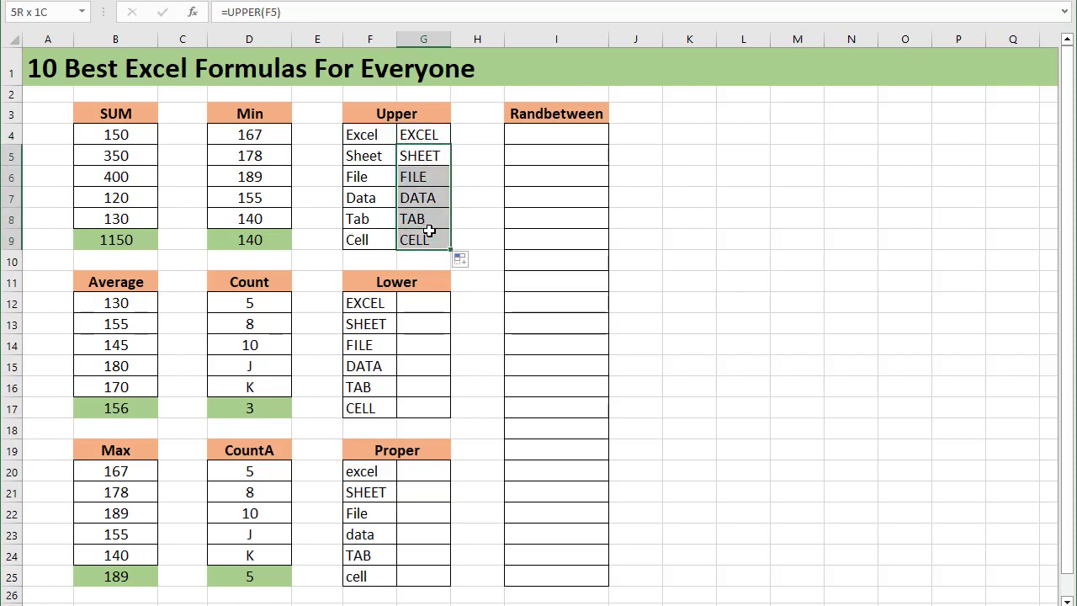
key(Delete)
Step: Fill G4's formula down to G9 with Ctrl+D, then clear G5:G9 again
drag(431, 138, 434, 229)
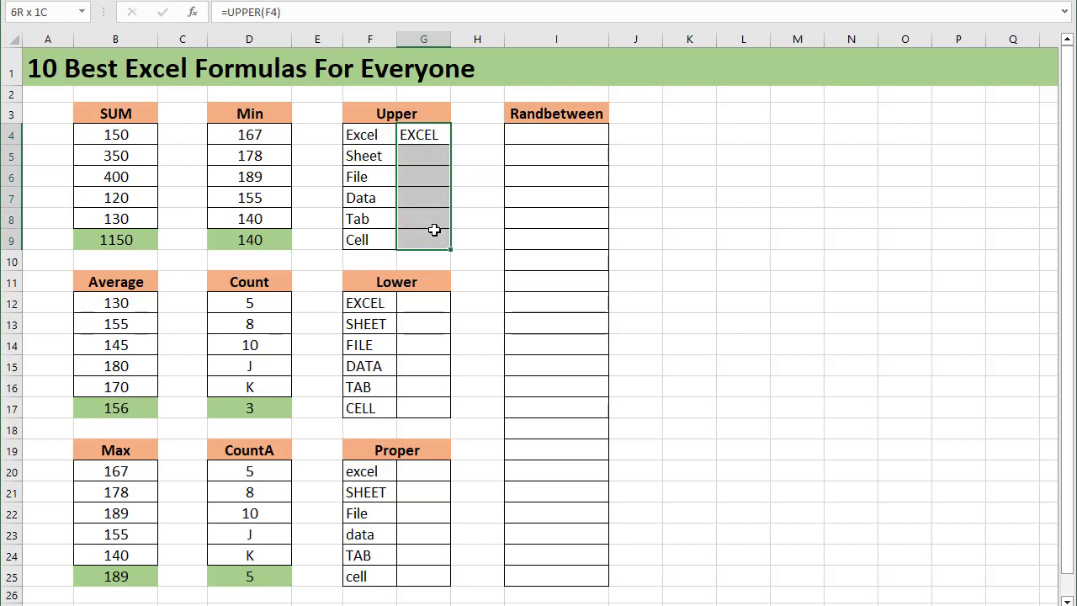
key(ctrl+d)
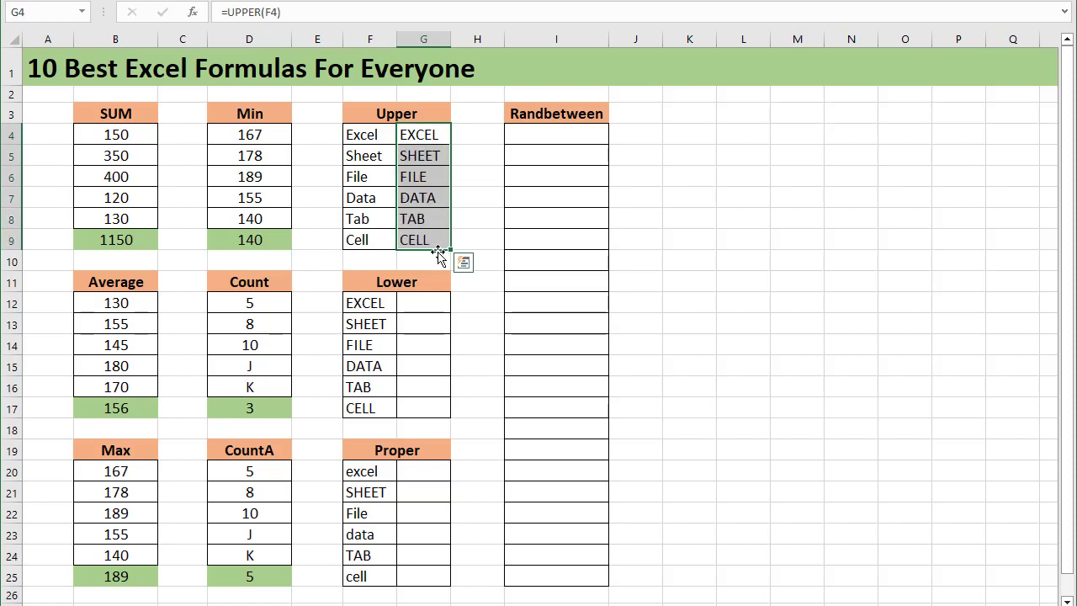
mouse_move(413, 156)
mouse_down()
mouse_move(425, 250)
mouse_move(426, 232)
mouse_up()
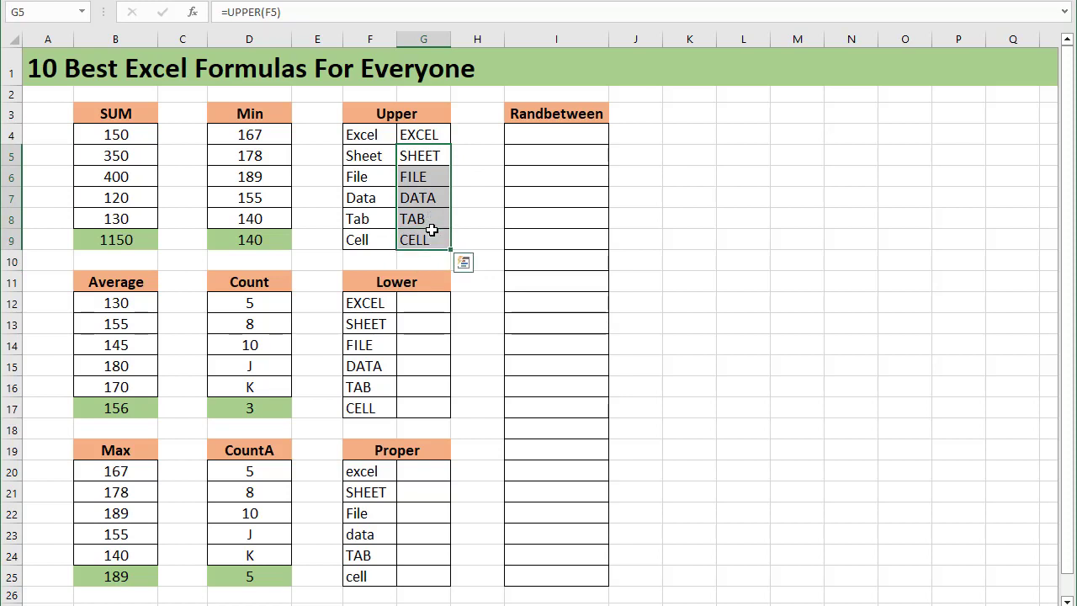
key(Delete)
Step: Copy G4 and paste it into G5:G9, then reselect G4:G9 for a new formula
click(423, 136)
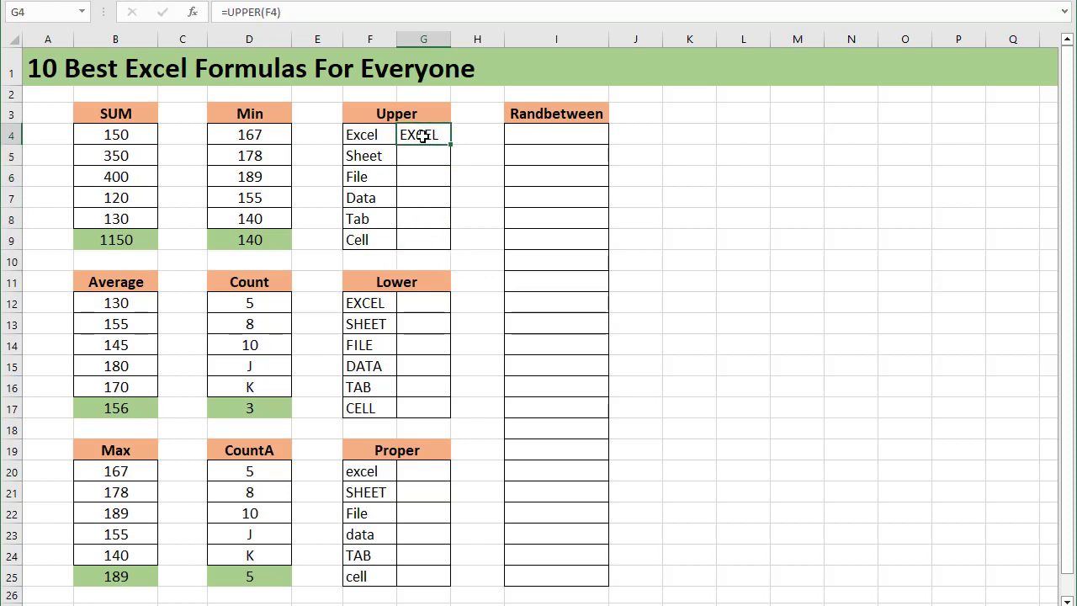
key(ctrl+c)
click(426, 166)
drag(426, 165, 427, 240)
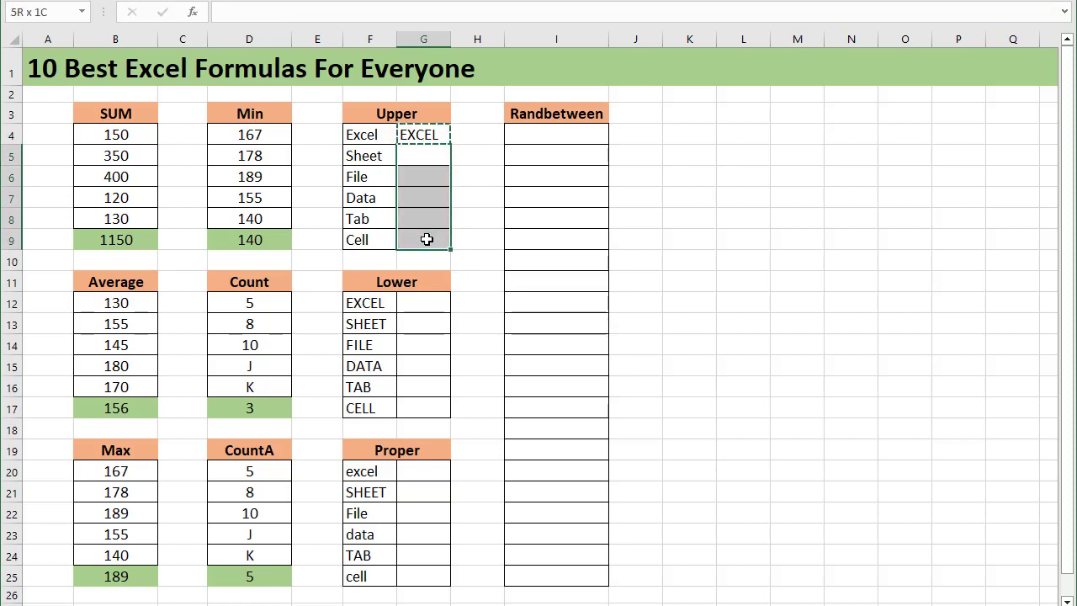
key(ctrl+v)
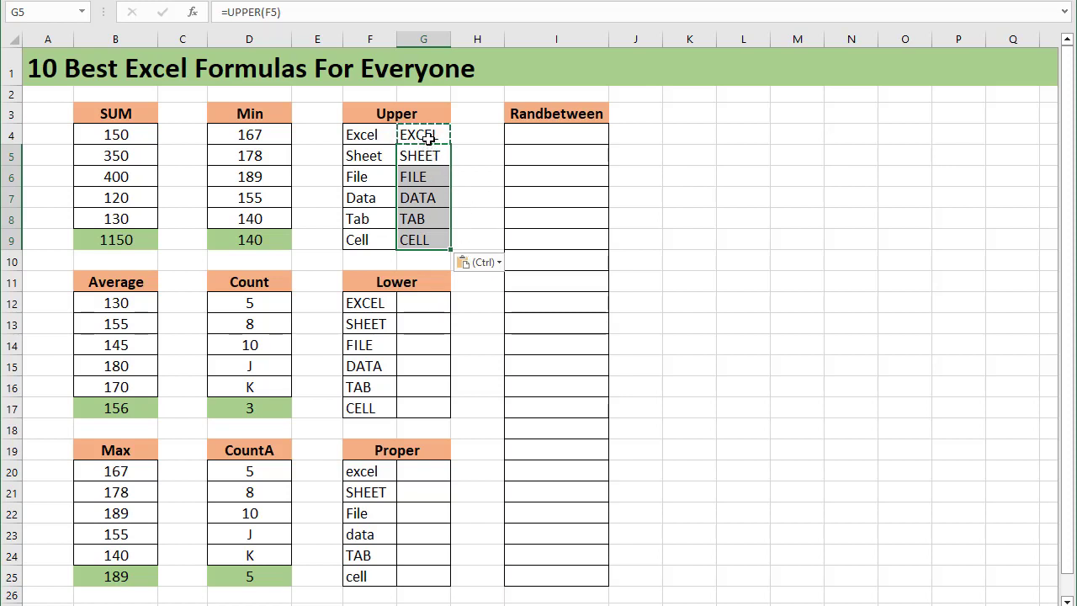
drag(429, 138, 426, 237)
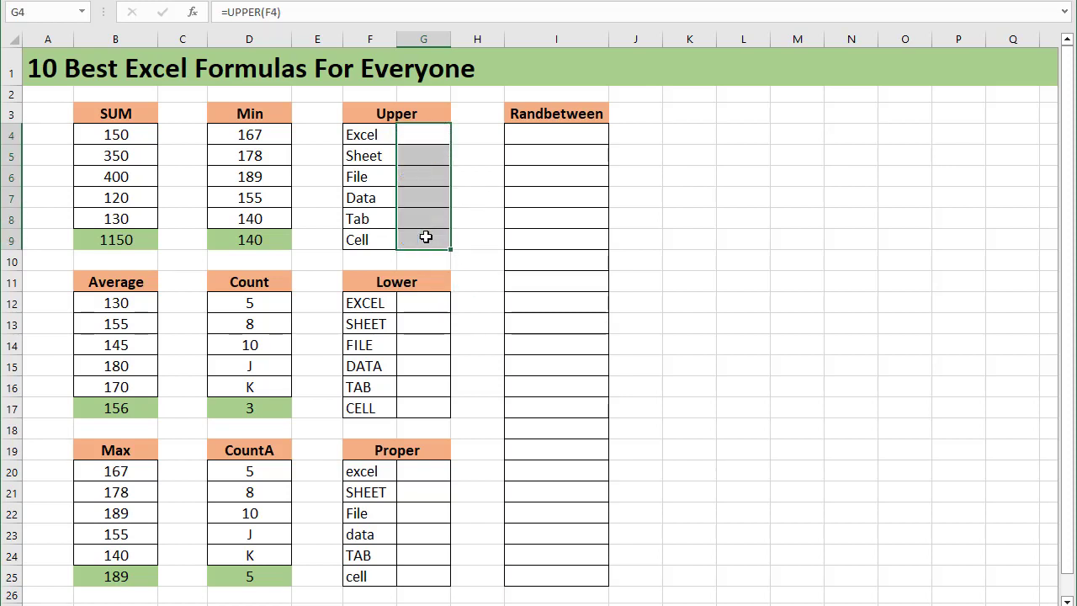
click(476, 195)
drag(428, 138, 429, 241)
text(=)
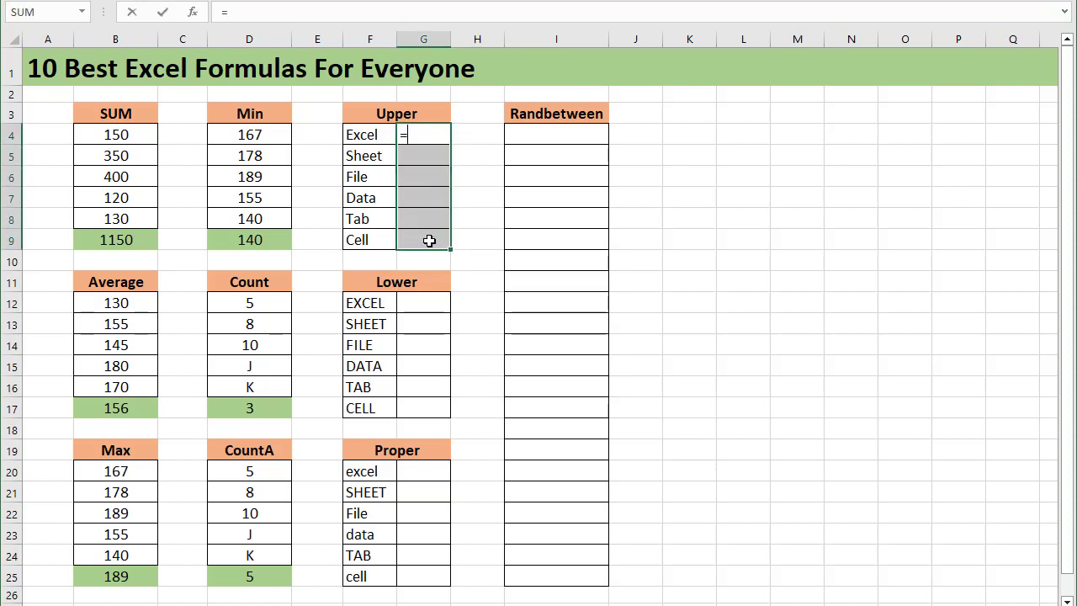
Step: Re-enter =UPPER(F4) across G4:G9 so it shows EXCEL, SHEET, FILE, DATA, TAB and CELL
text(upper)
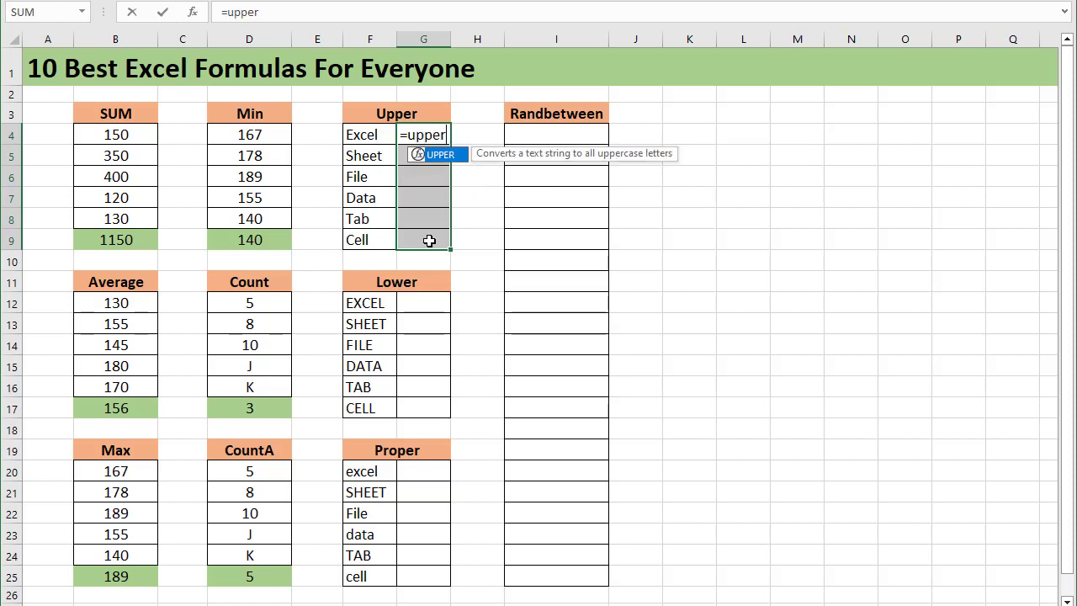
key(Tab)
click(381, 136)
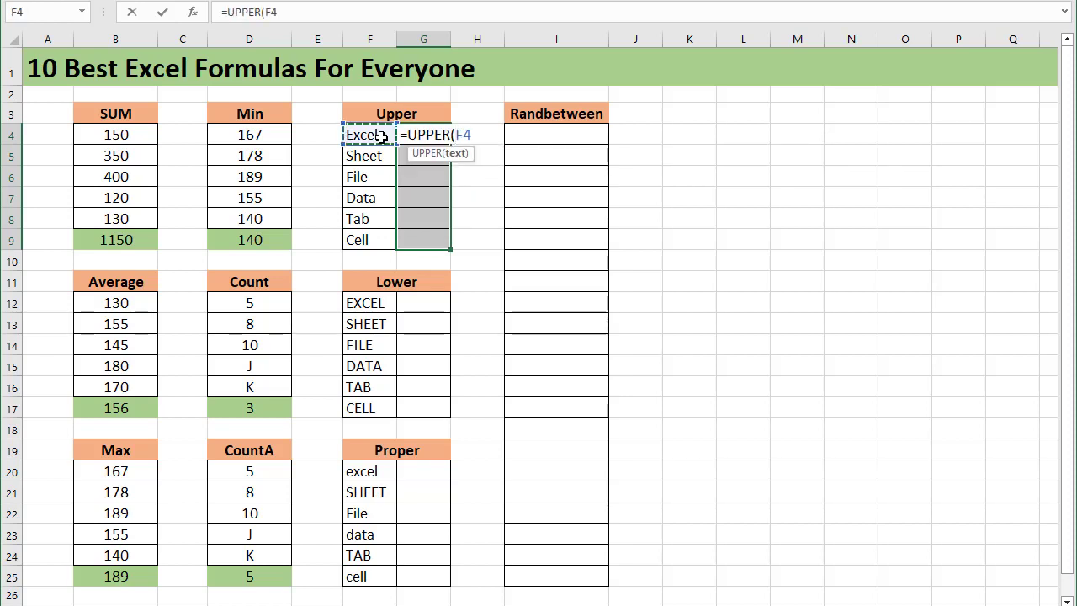
text())
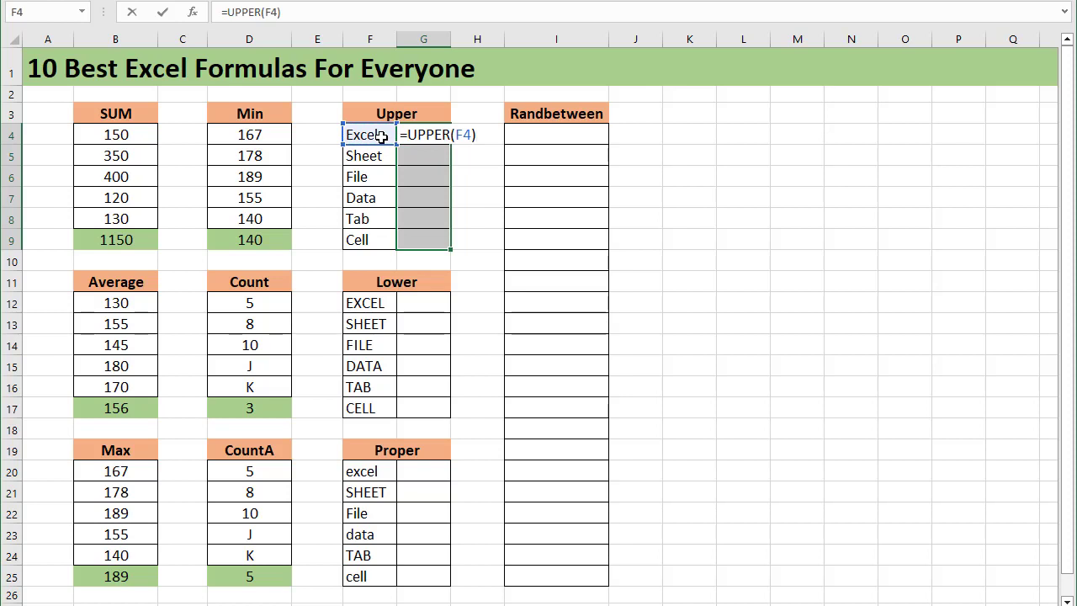
key(ctrl+Return)
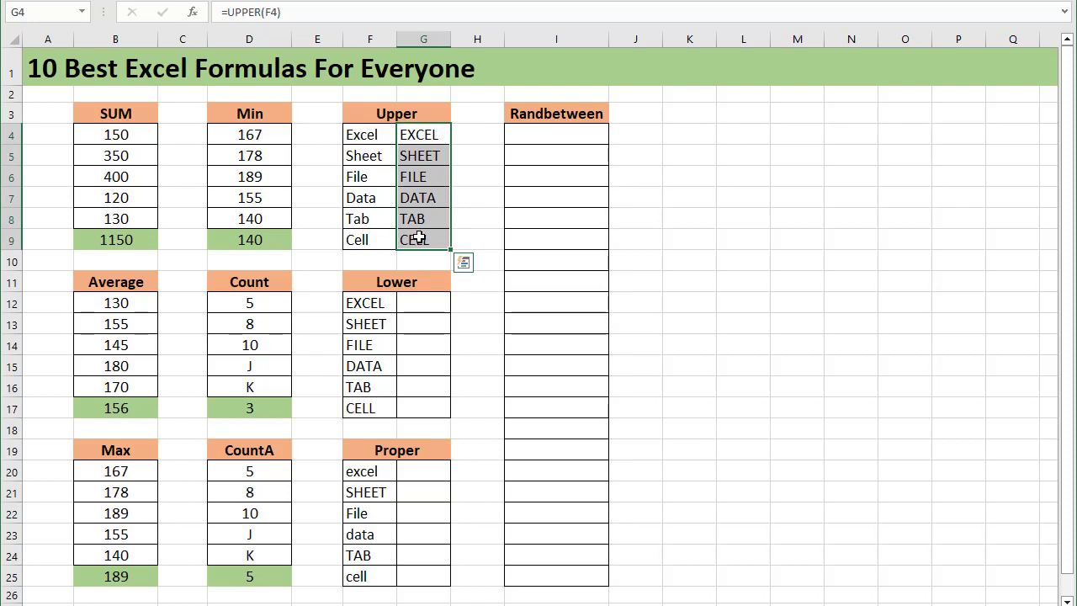
click(434, 234)
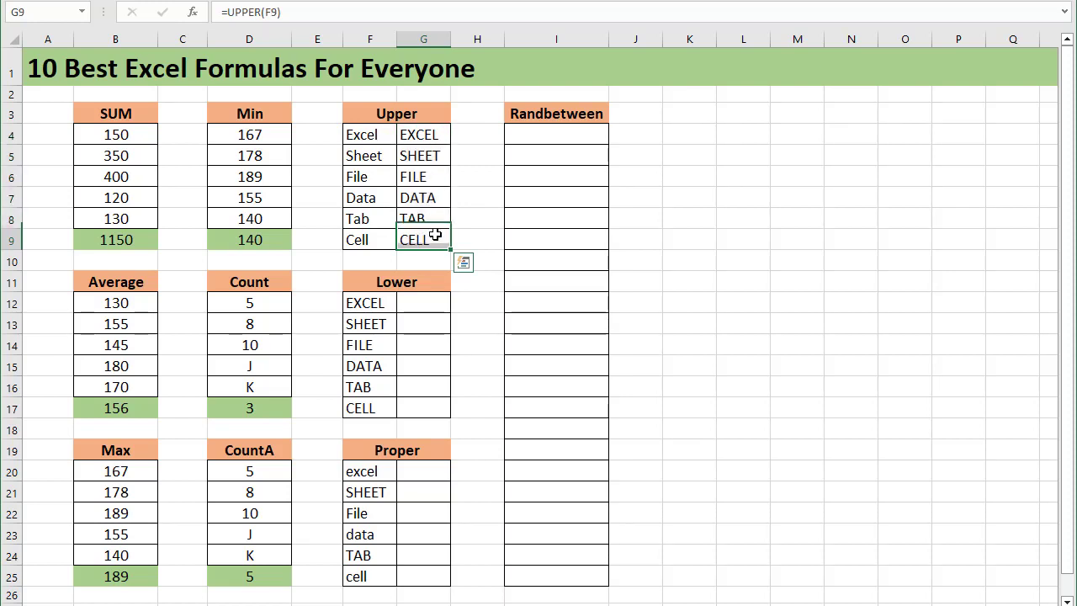
click(410, 300)
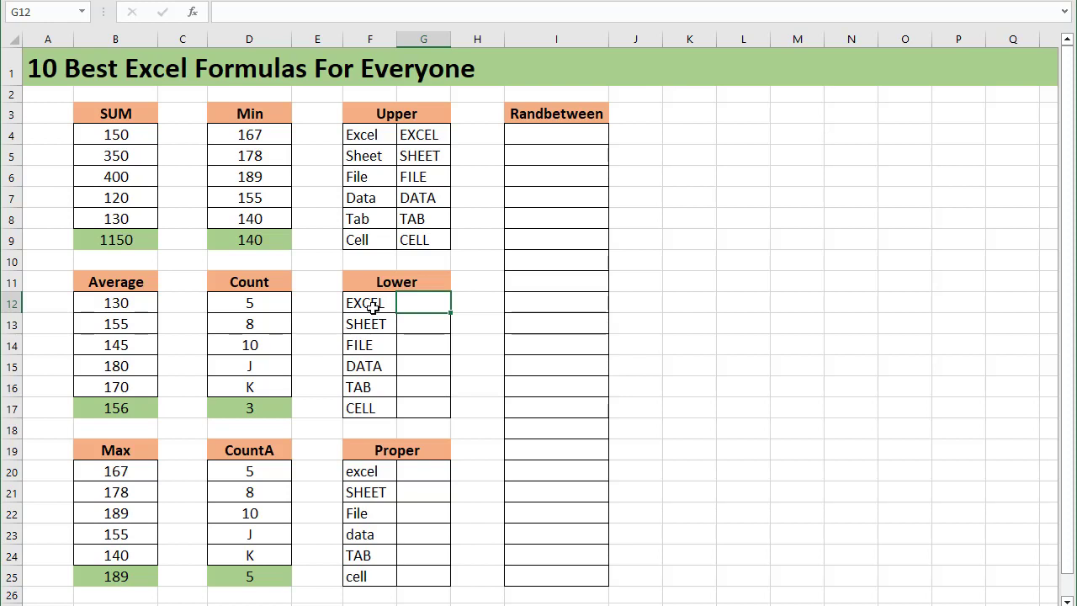
Step: Enter =LOWER(F12) in G12 to lowercase the first word
drag(373, 305, 360, 415)
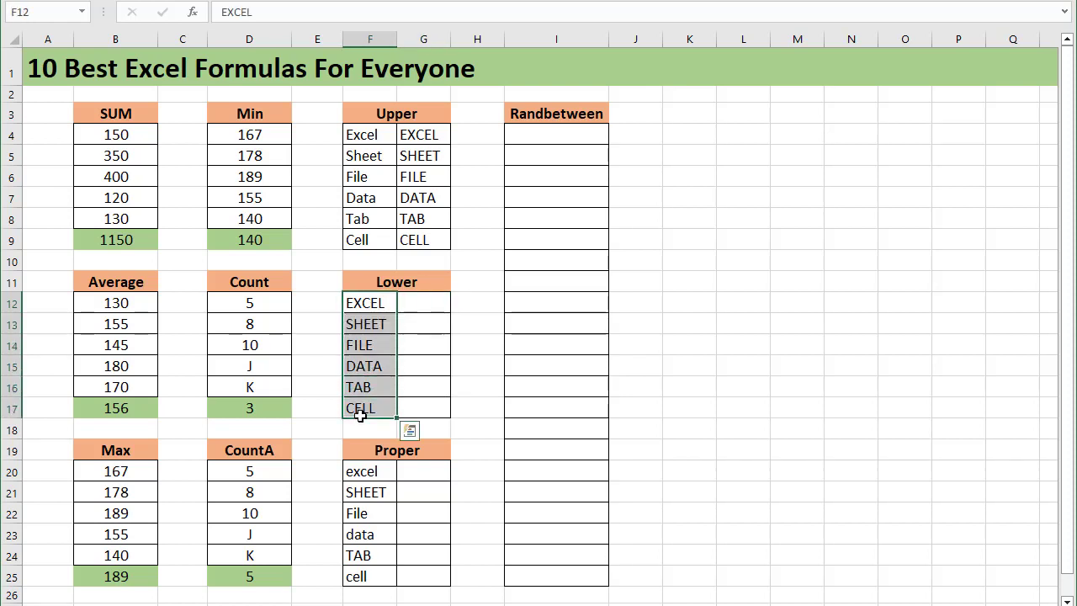
click(416, 306)
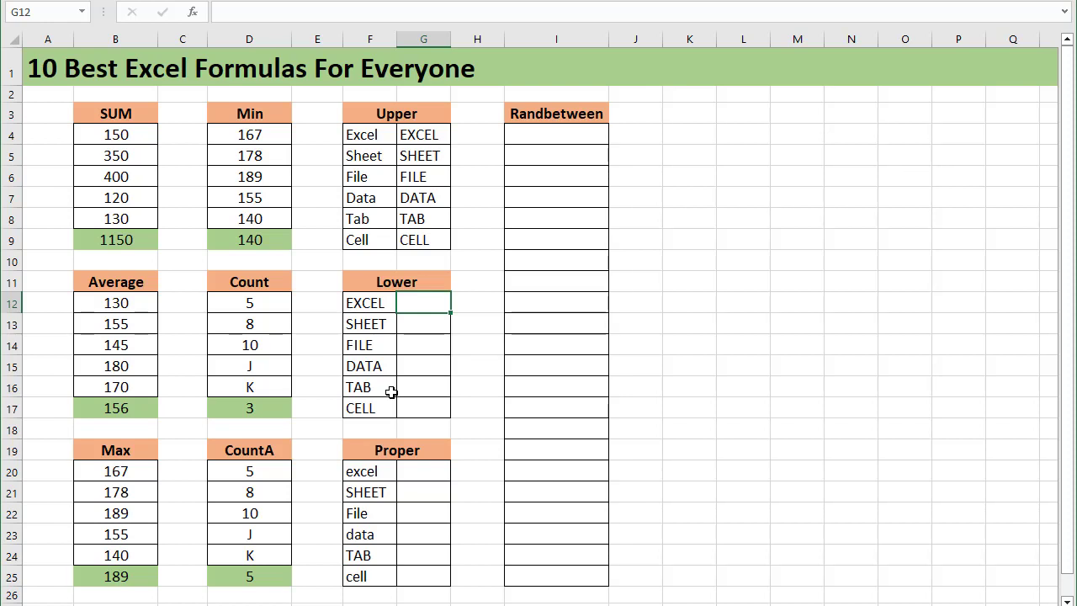
text(=)
text(lower)
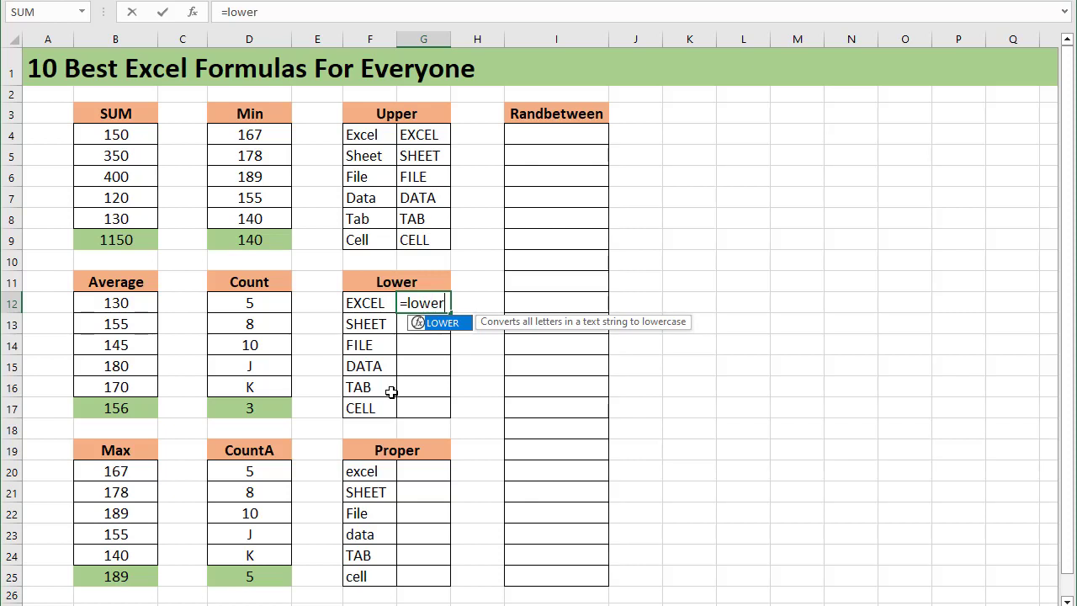
key(Tab)
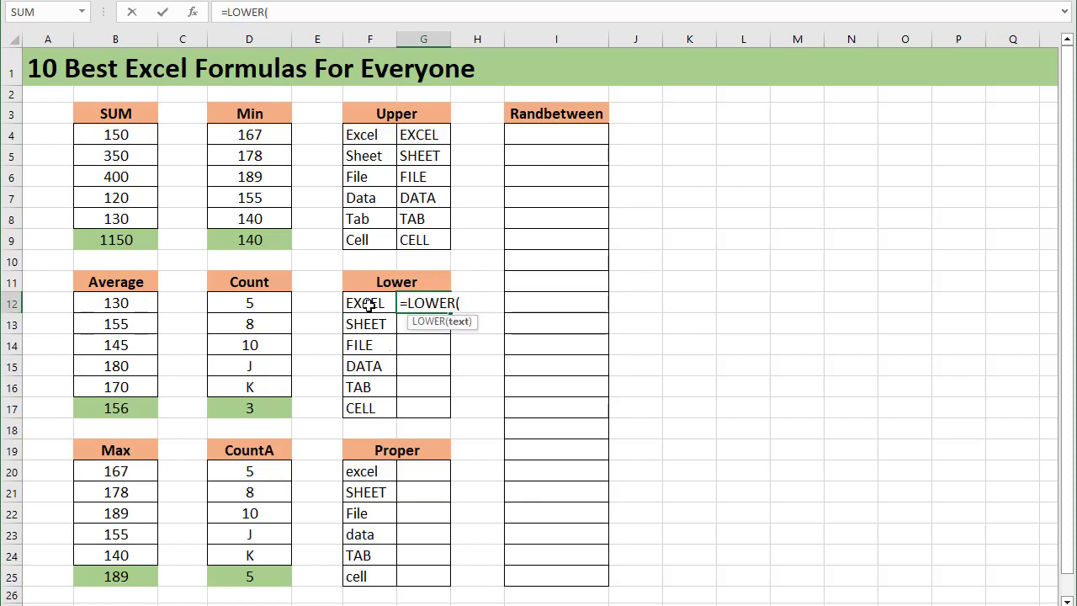
click(368, 306)
text())
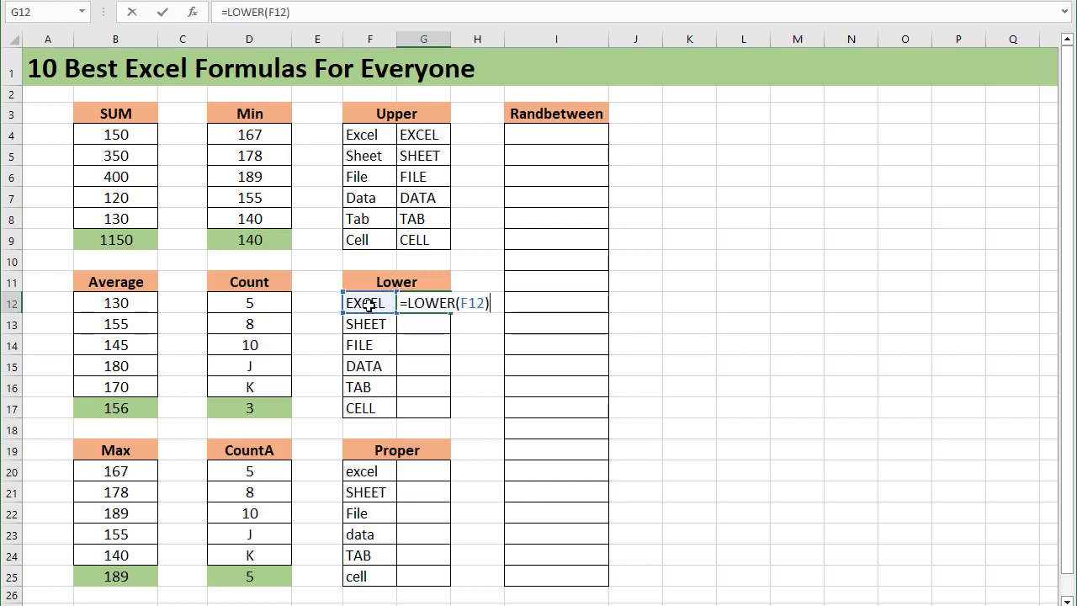
key(Return)
Step: Fill the LOWER formula down to G17 and compare results with the uppercase words
click(423, 305)
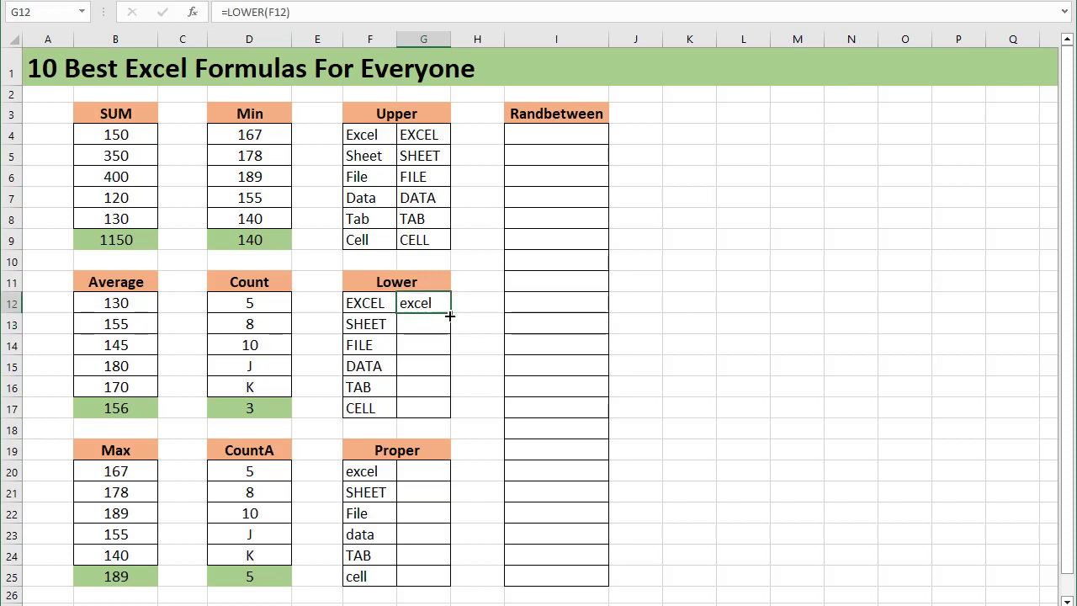
double_click(450, 314)
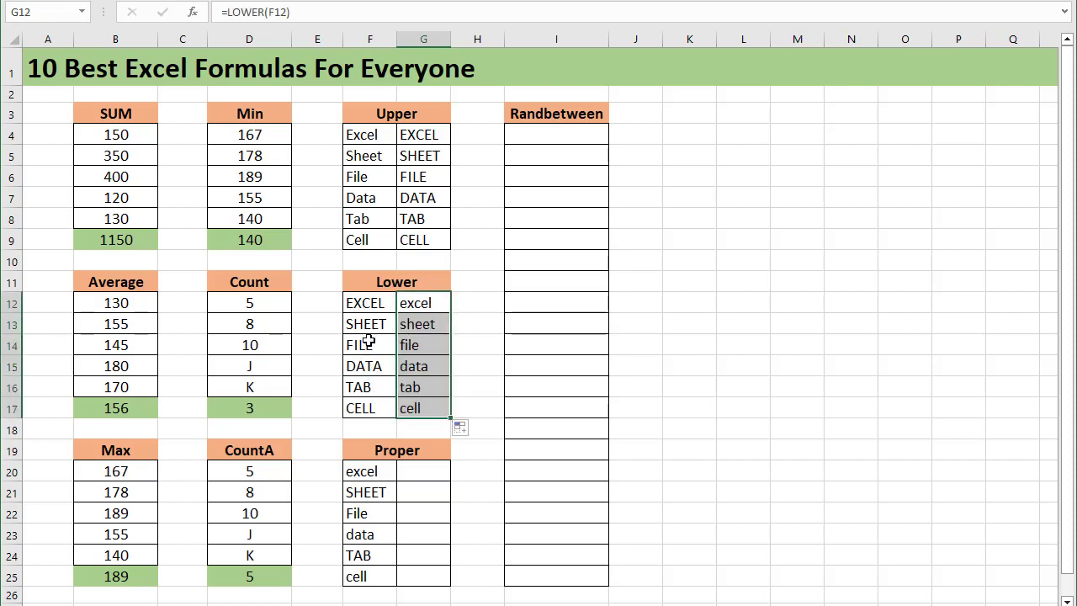
click(426, 364)
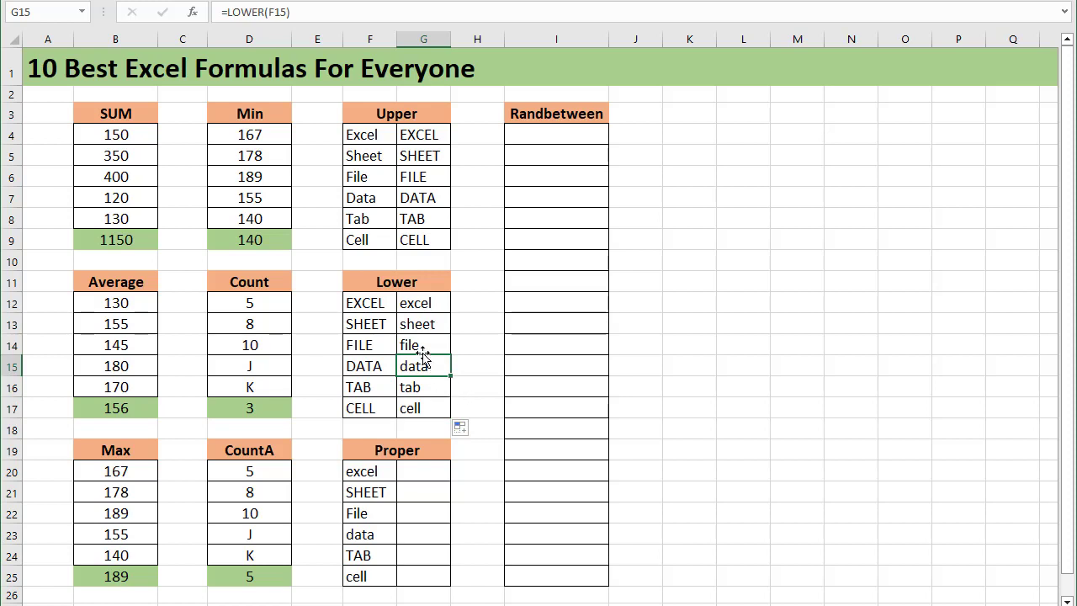
drag(368, 305, 362, 408)
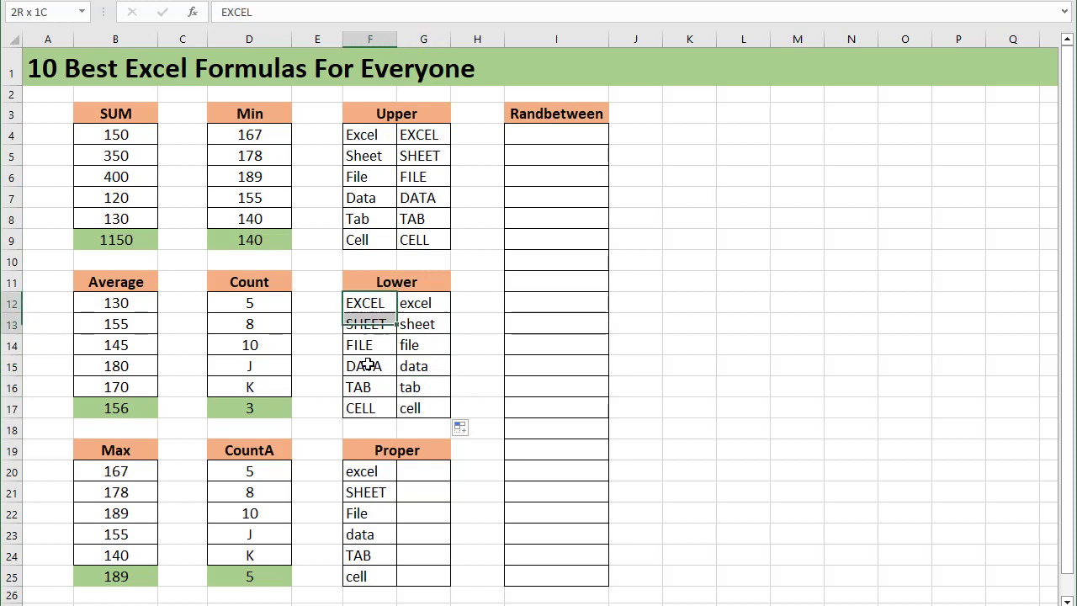
drag(412, 311, 410, 408)
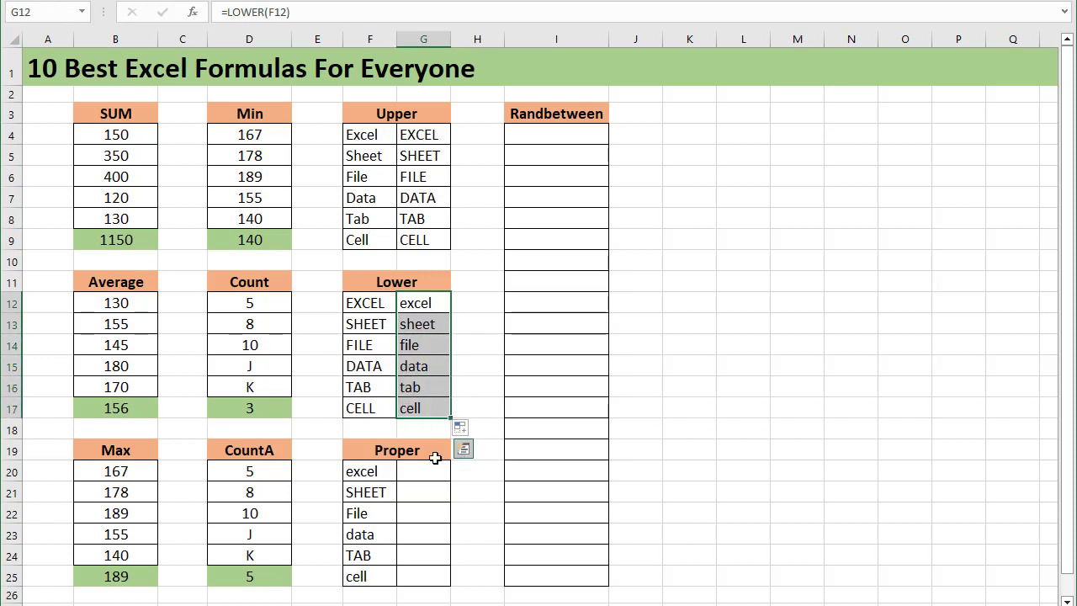
click(411, 475)
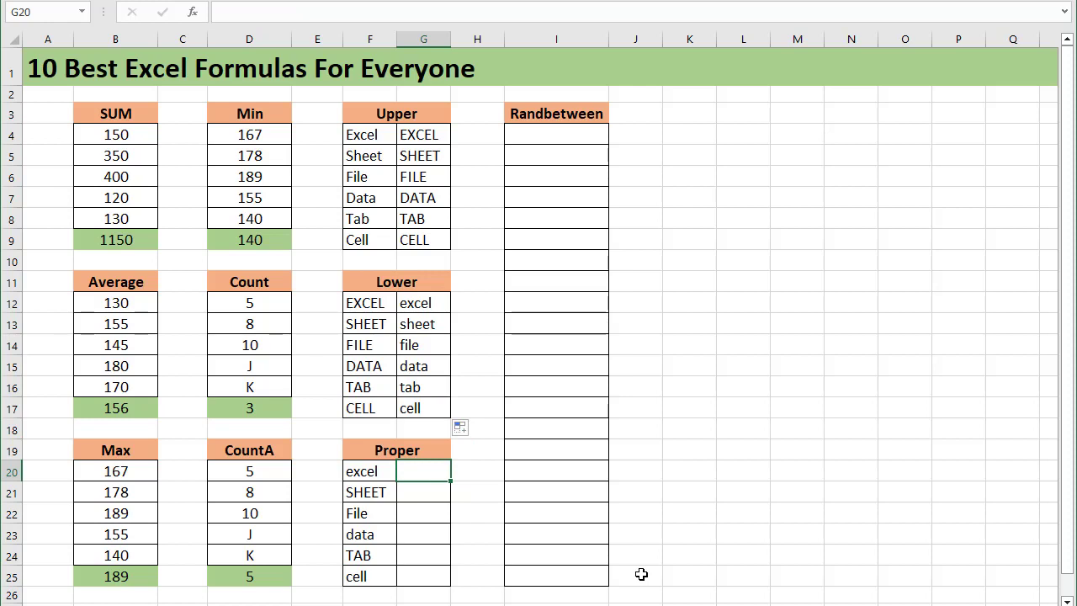
click(375, 473)
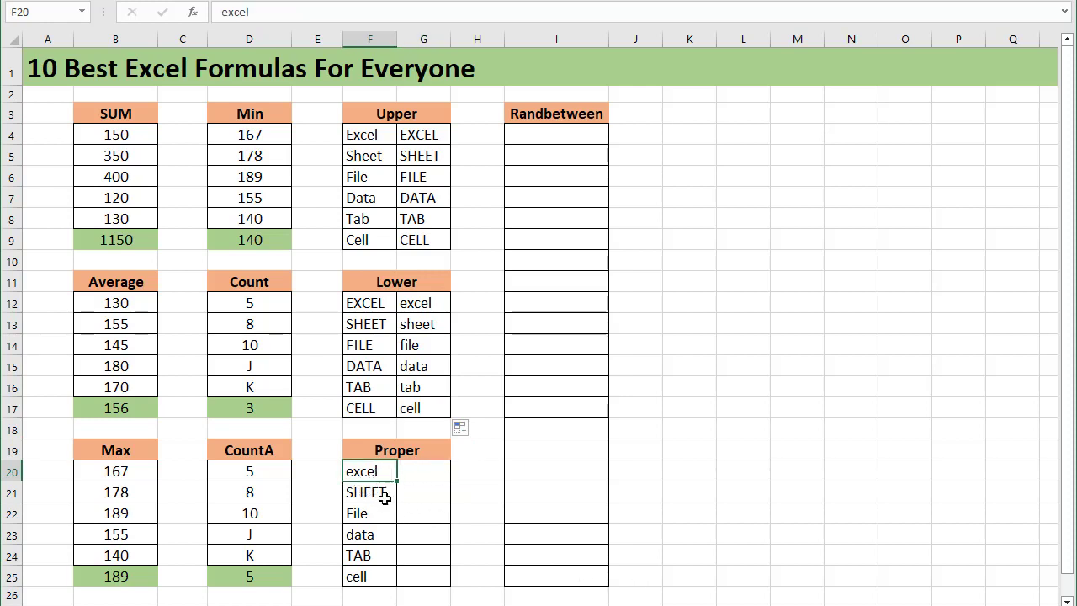
click(384, 497)
click(380, 516)
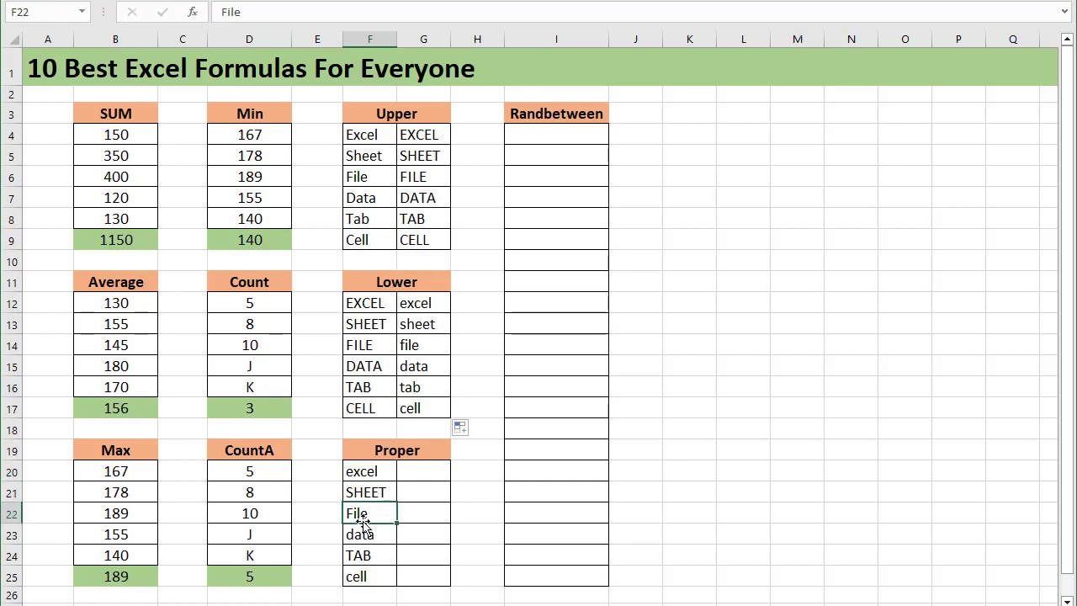
click(374, 532)
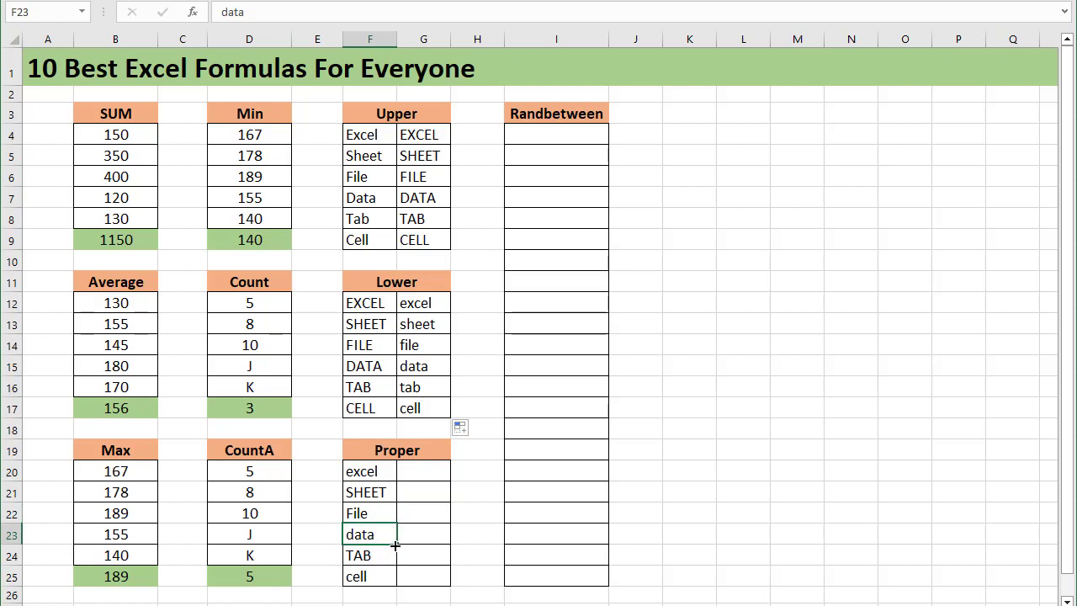
click(417, 479)
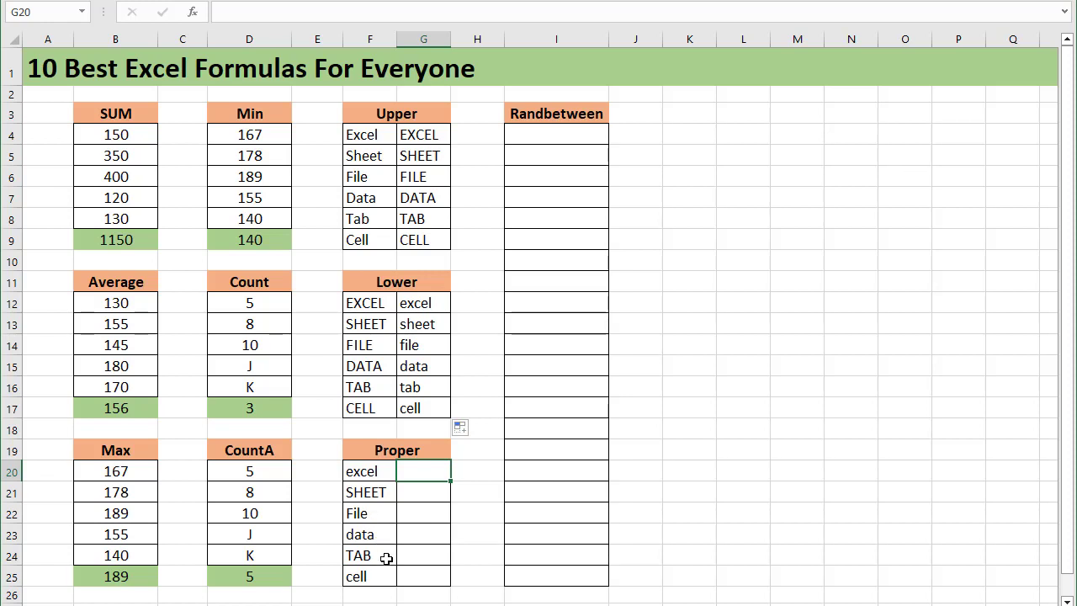
Step: Enter =PROPER(F20) in G20, correcting the misspelled function name
text(=pr)
key(BackSpace)
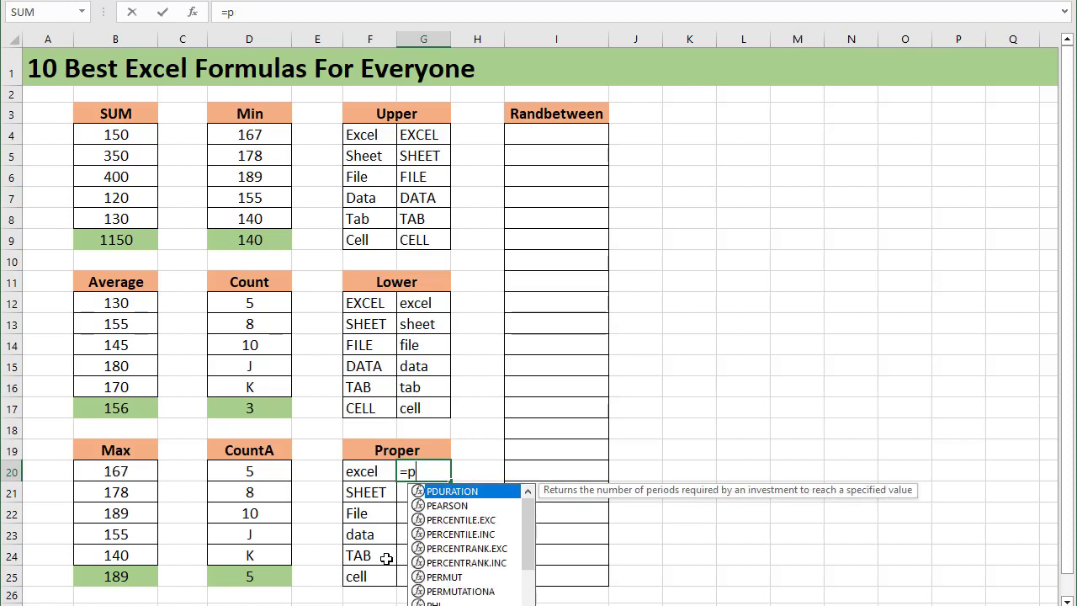
text(oper)
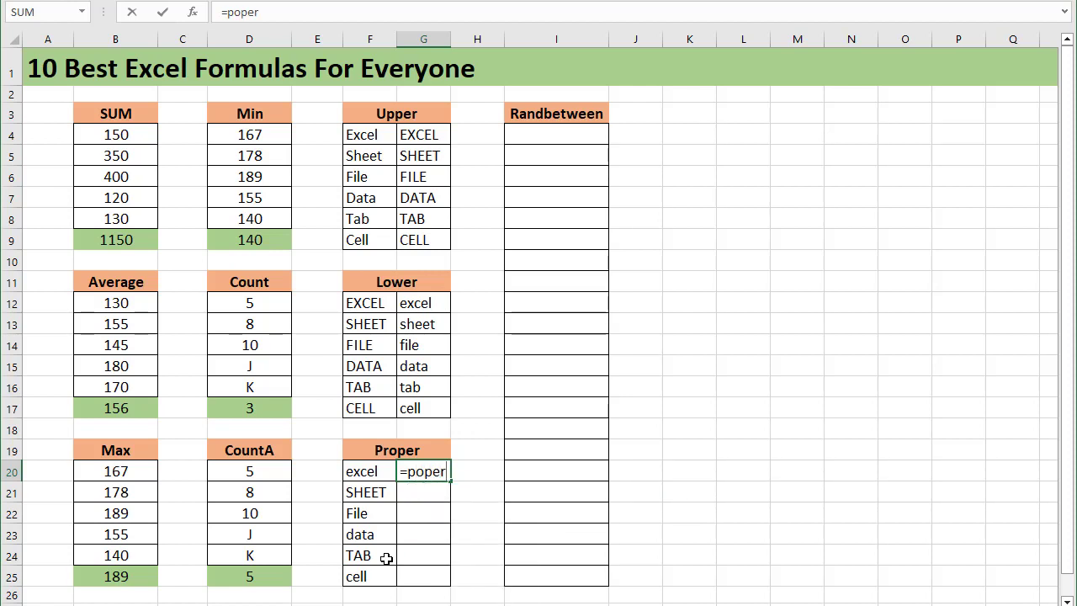
key(BackSpace)
key(BackSpace)
key(BackSpace)
key(BackSpace)
text(r)
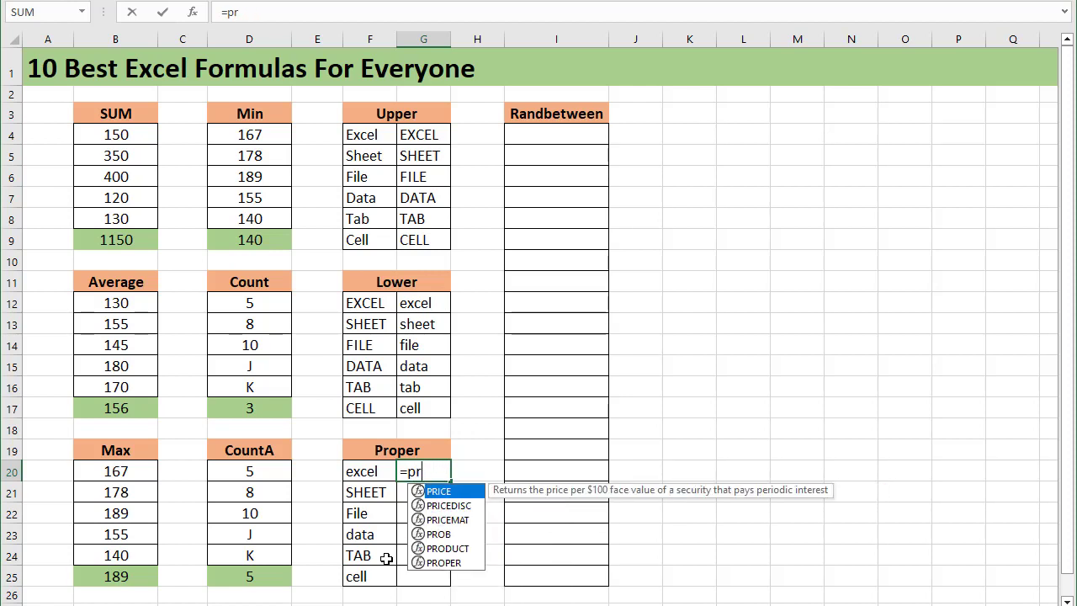
text(op)
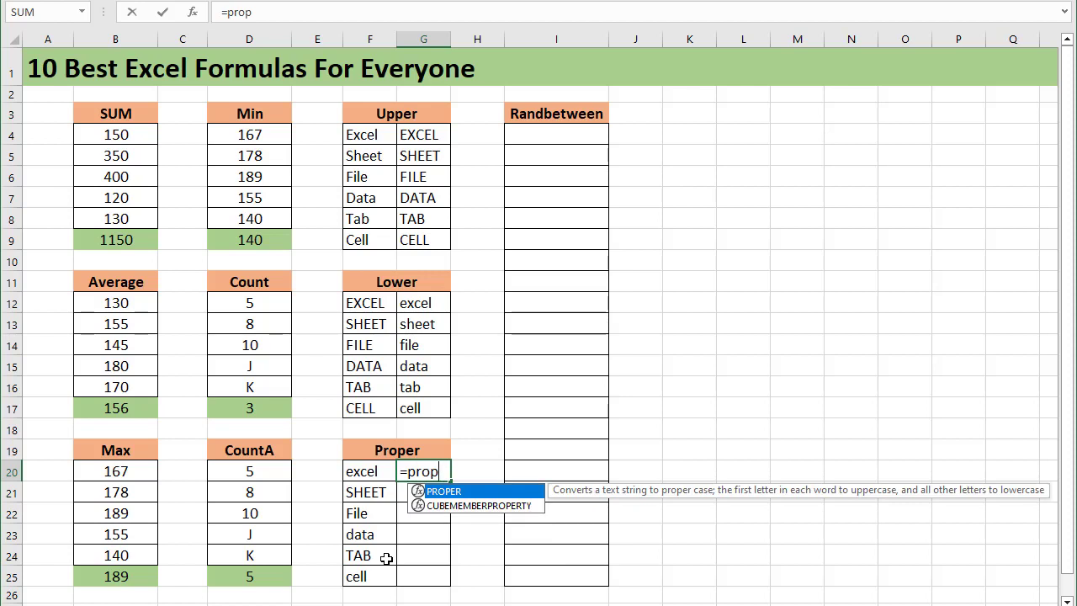
key(Tab)
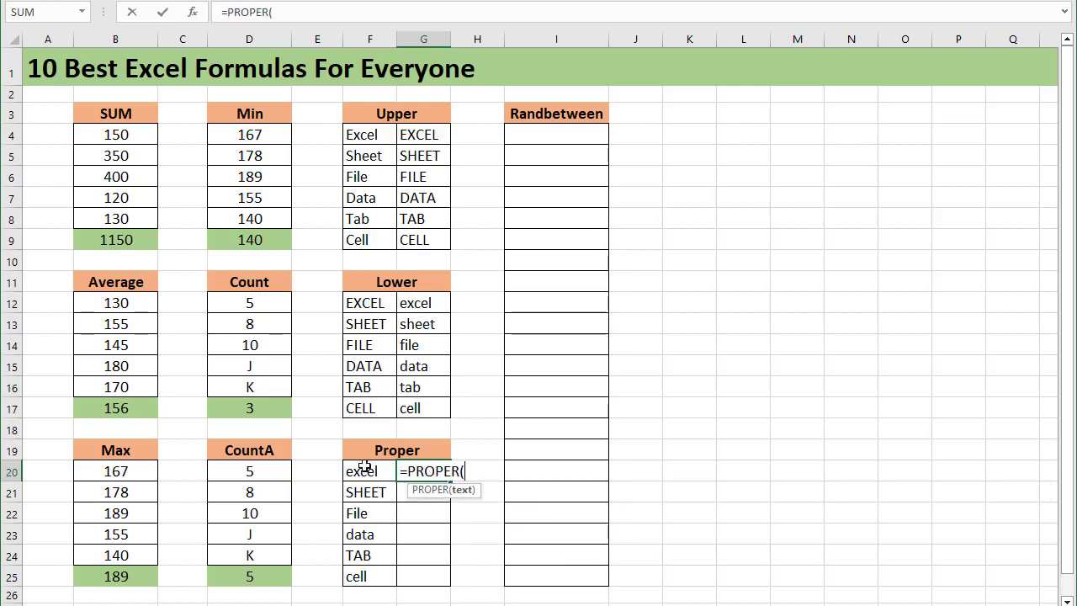
click(365, 467)
text())
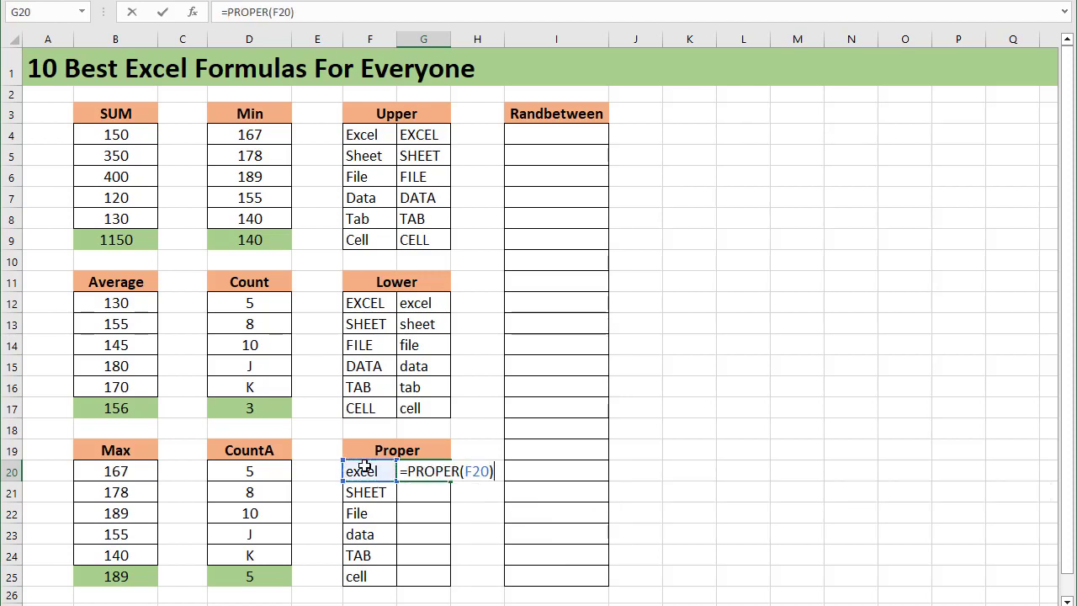
key(Return)
Step: Fill the PROPER formula down to G25, giving Excel, Sheet, File, Data, Tab, Cell
click(438, 470)
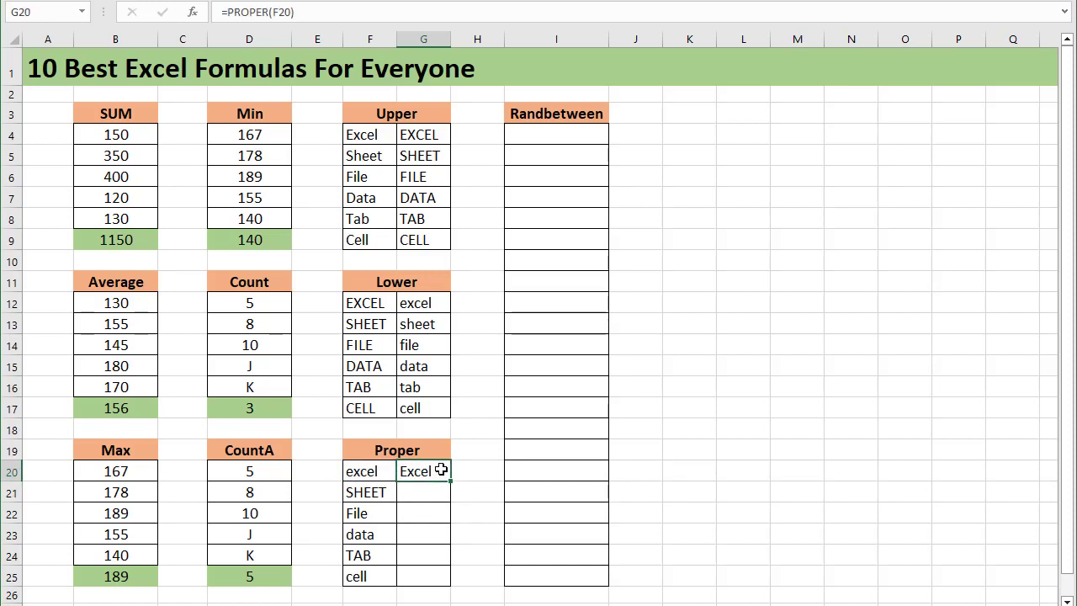
double_click(449, 479)
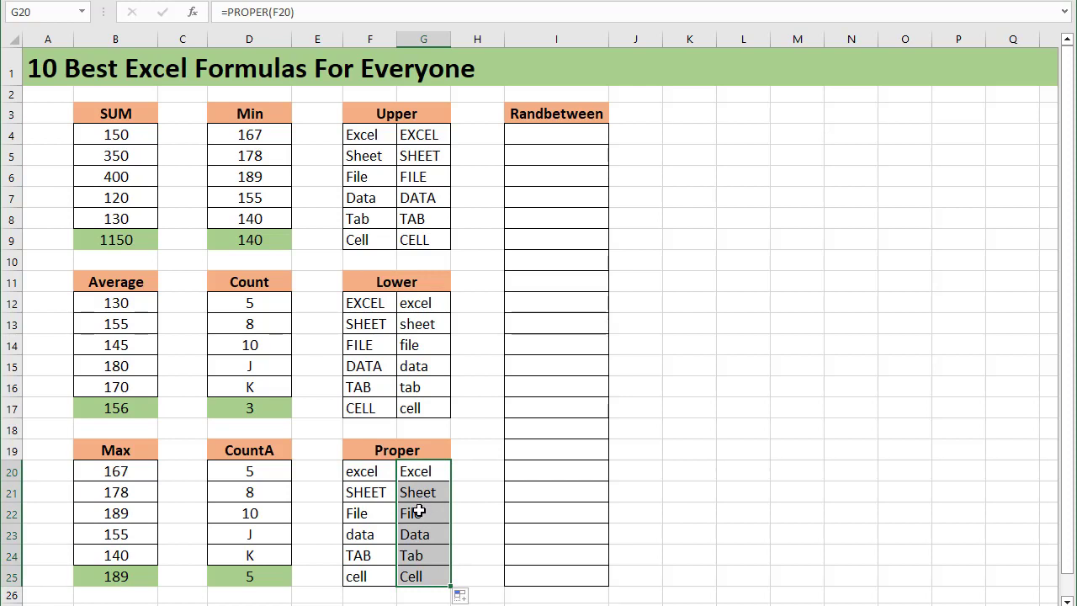
click(418, 511)
click(556, 134)
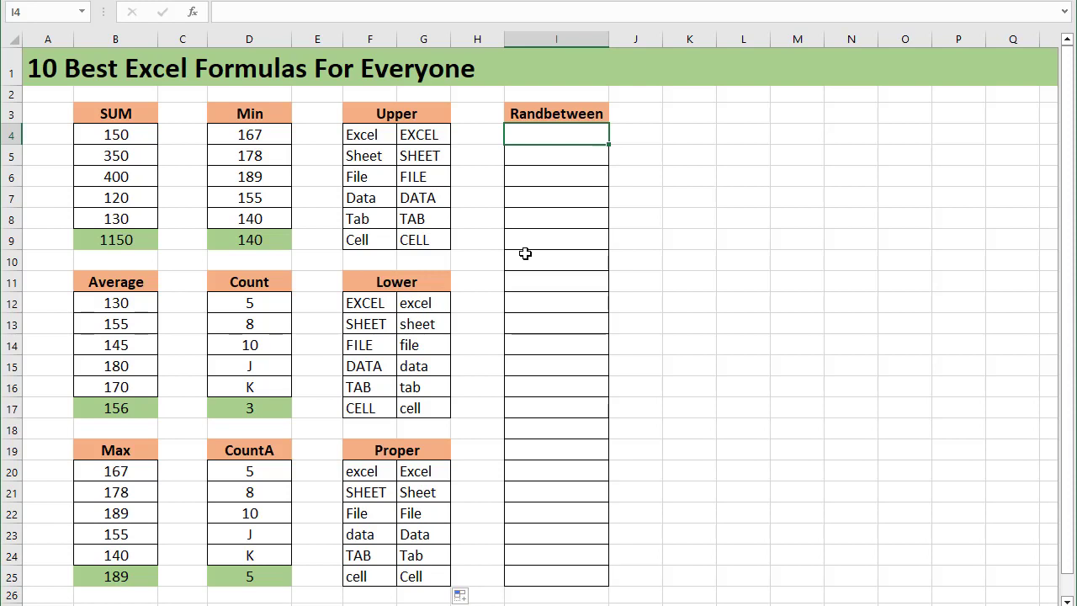
text(=ran)
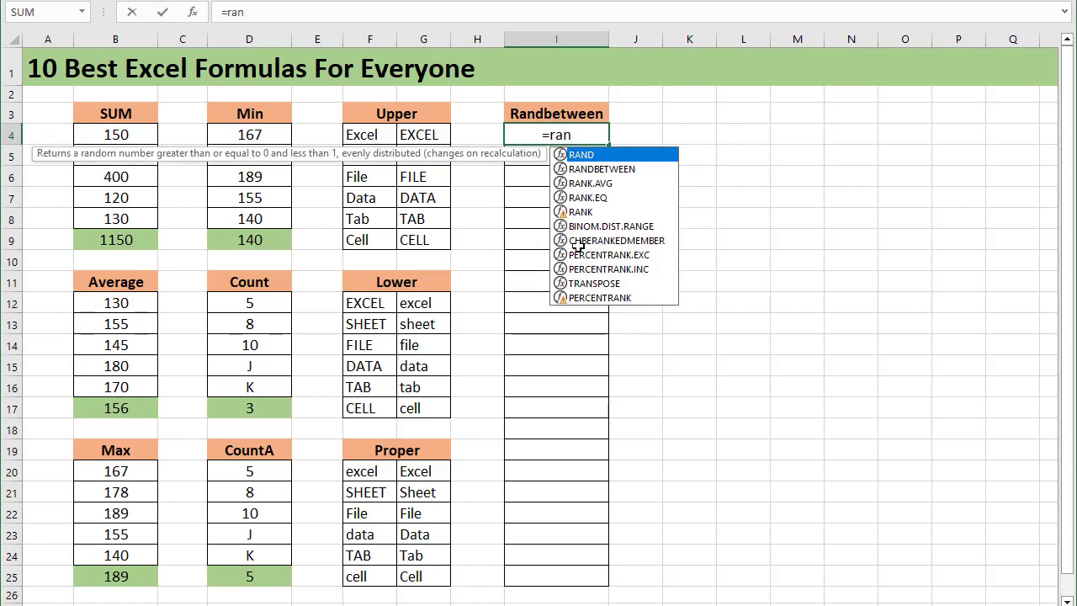
double_click(624, 169)
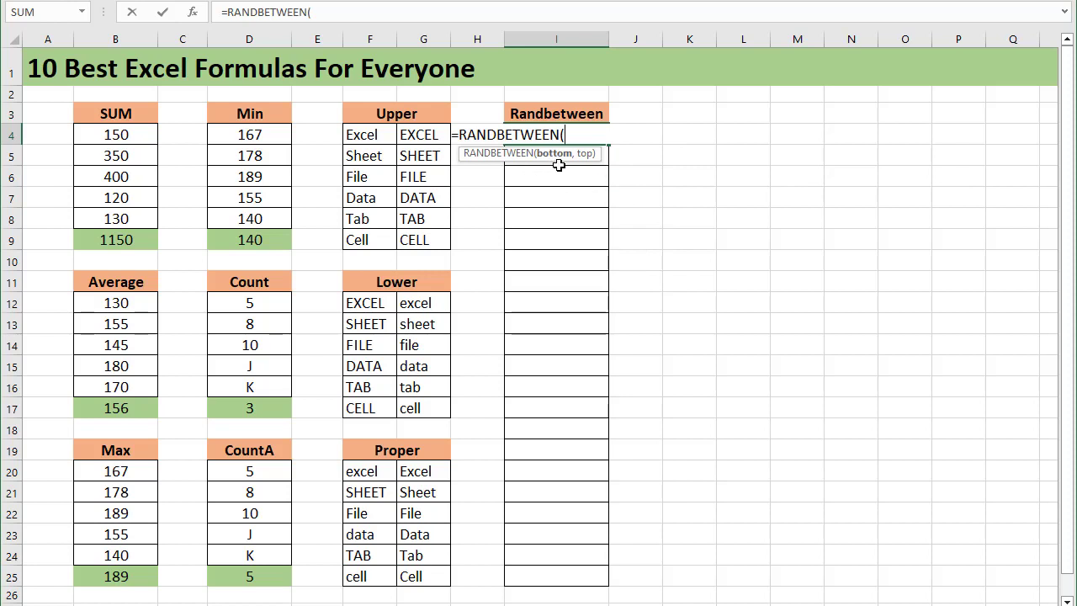
text(2)
text(0,)
text(3)
text(0)
text())
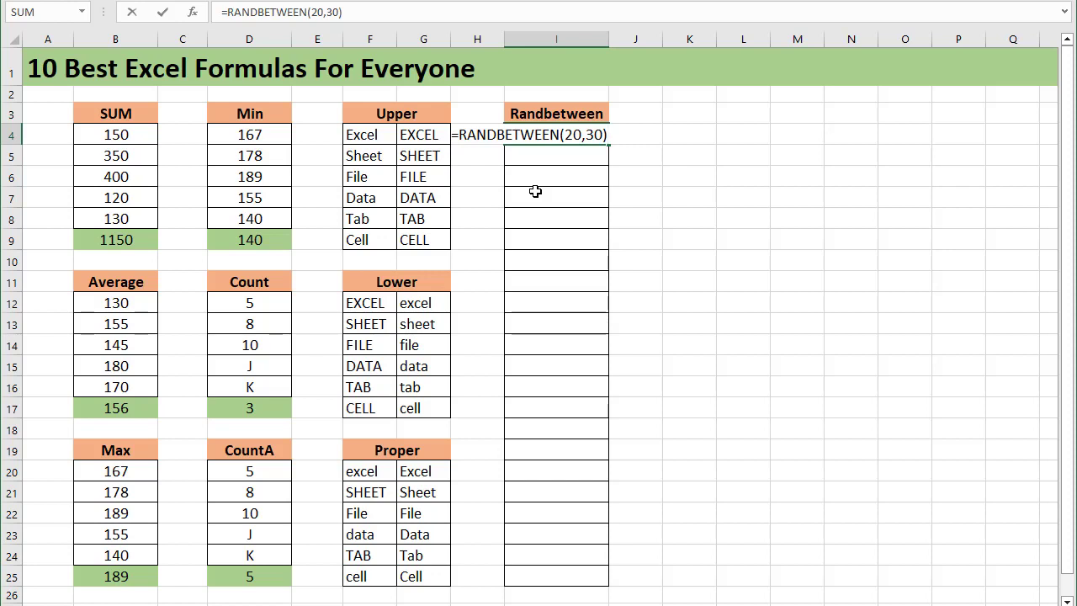
key(Return)
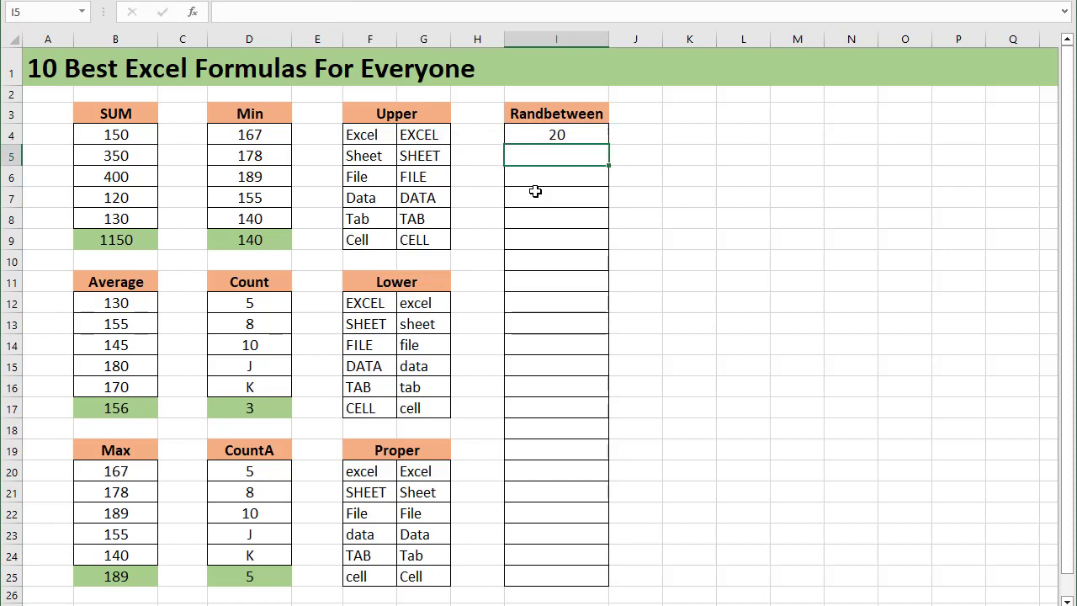
click(563, 134)
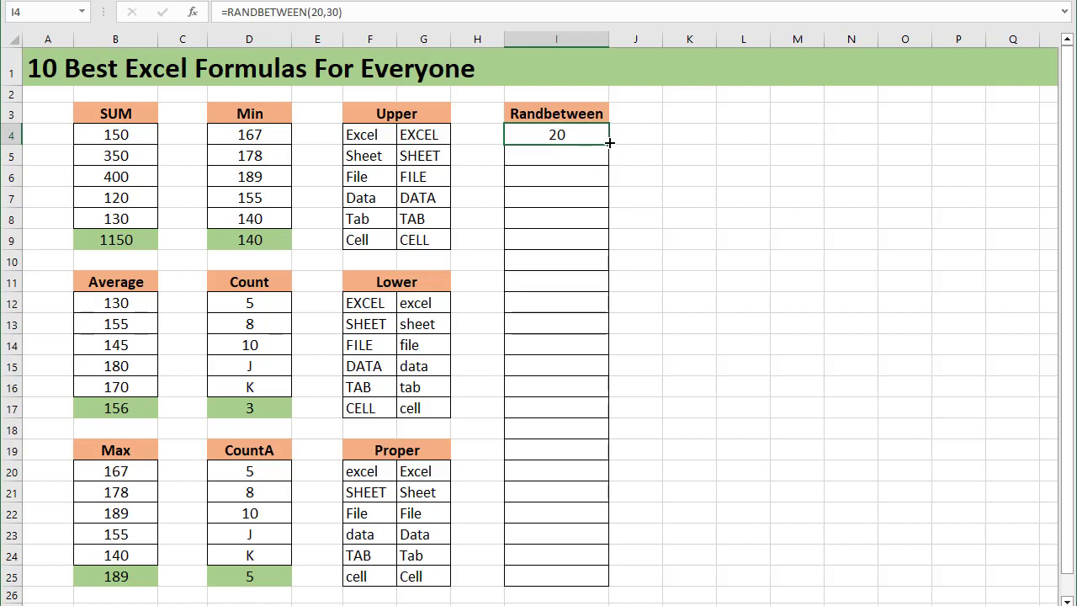
drag(609, 143, 556, 580)
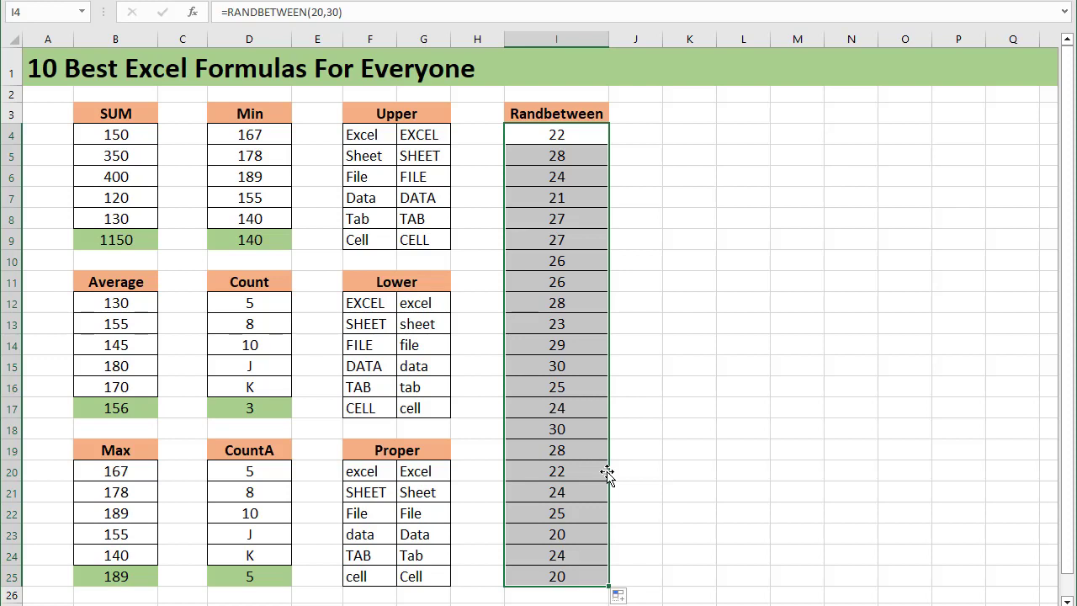
click(567, 432)
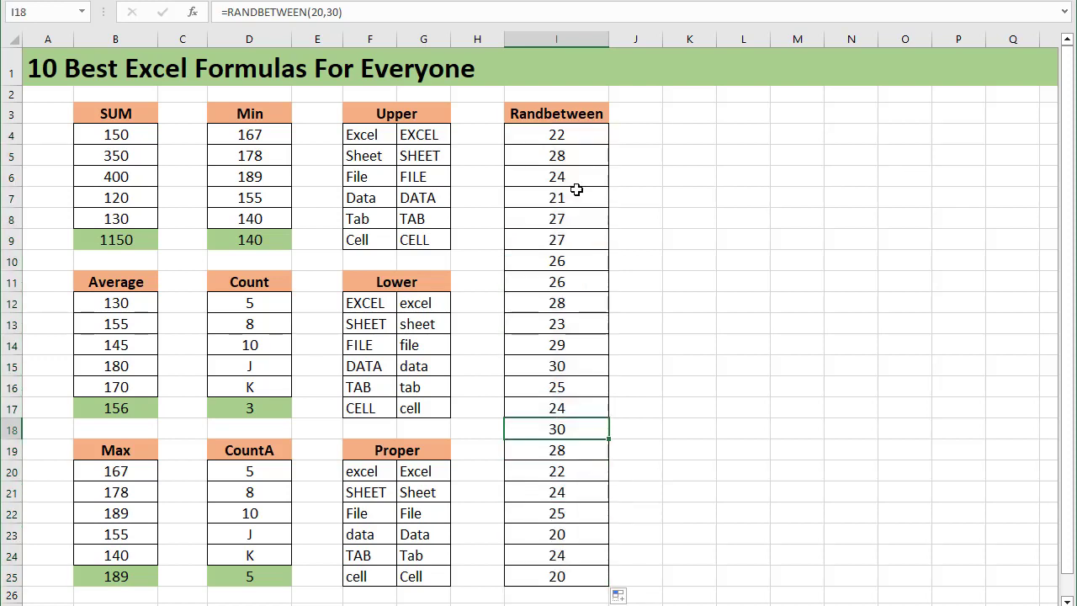
drag(558, 154, 558, 577)
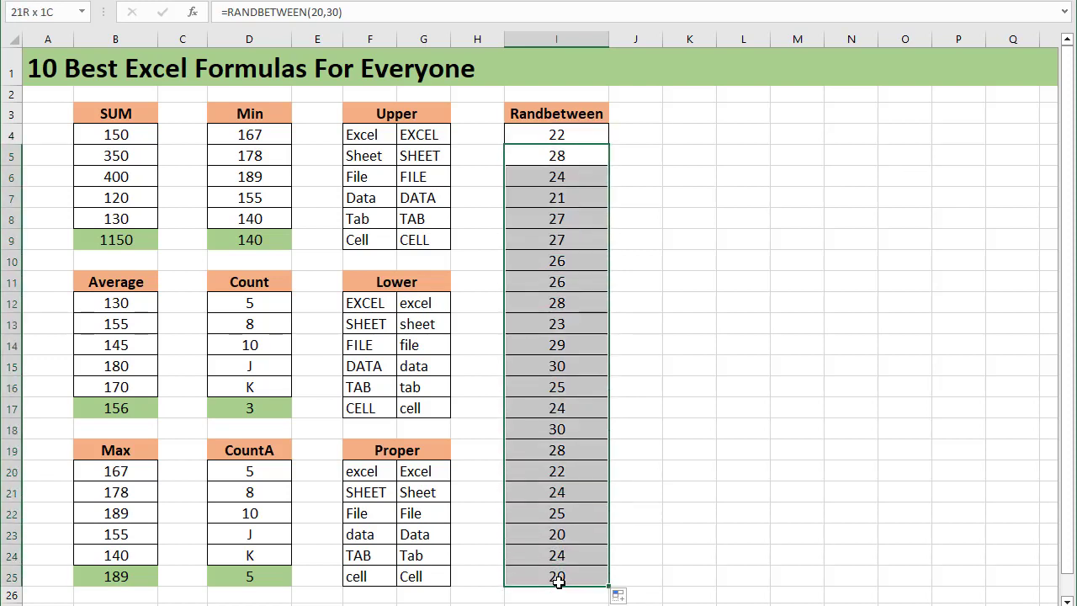
key(Delete)
drag(557, 134, 558, 580)
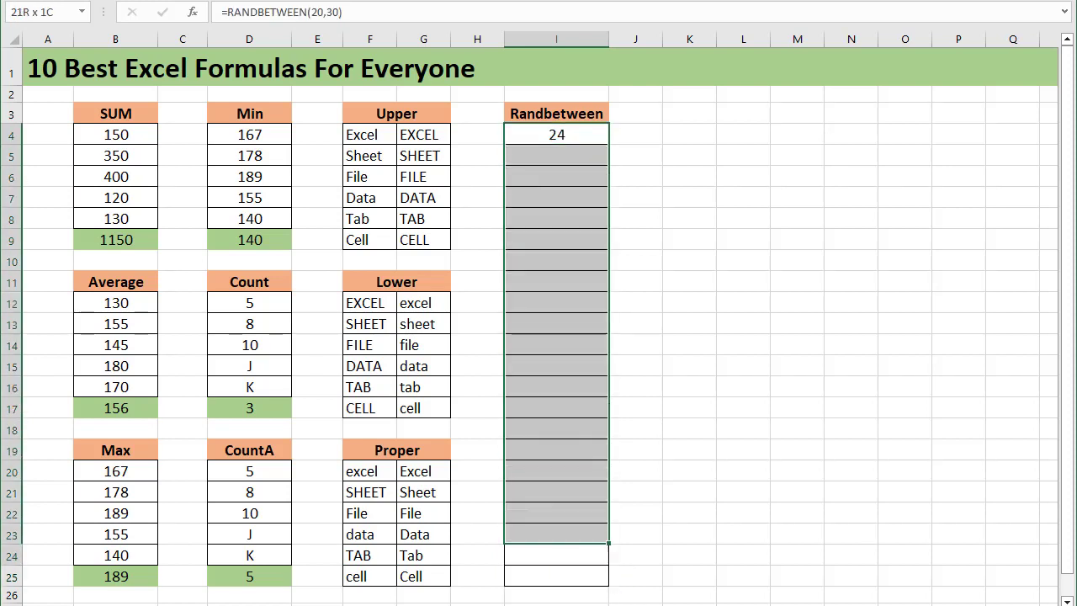
key(Delete)
Step: Fill I4:I25 with =RANDBETWEEN(50,80) in one entry
drag(536, 92, 548, 536)
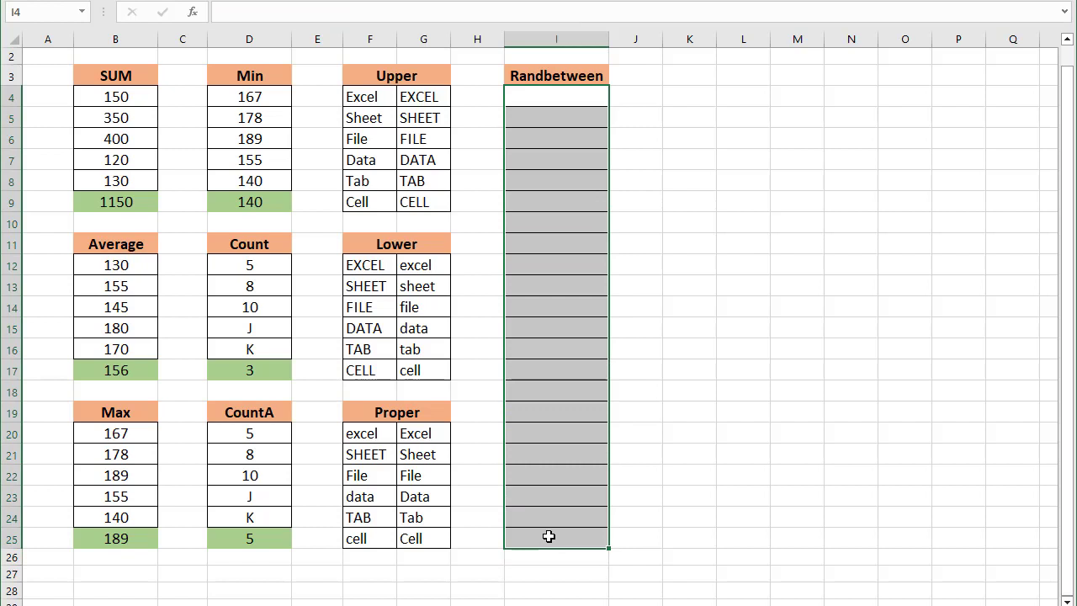
text(=rand)
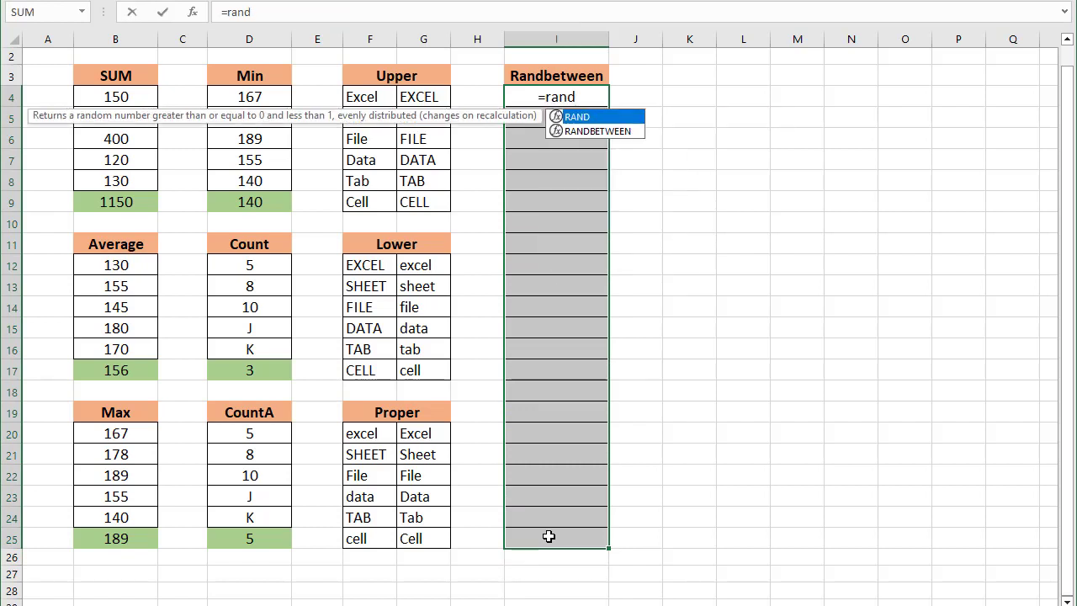
key(Down)
key(Tab)
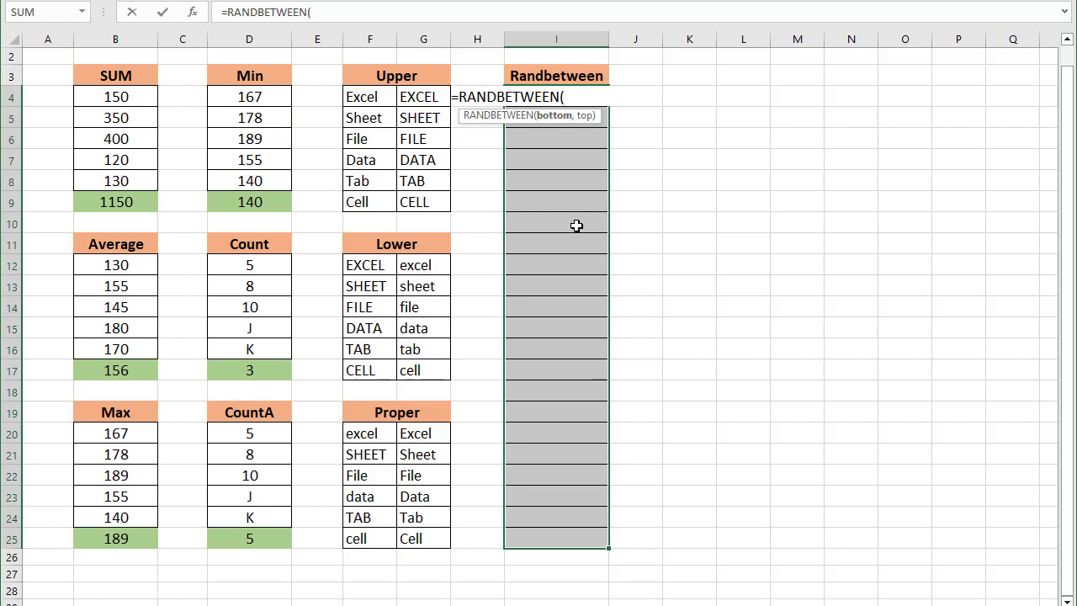
text(50,)
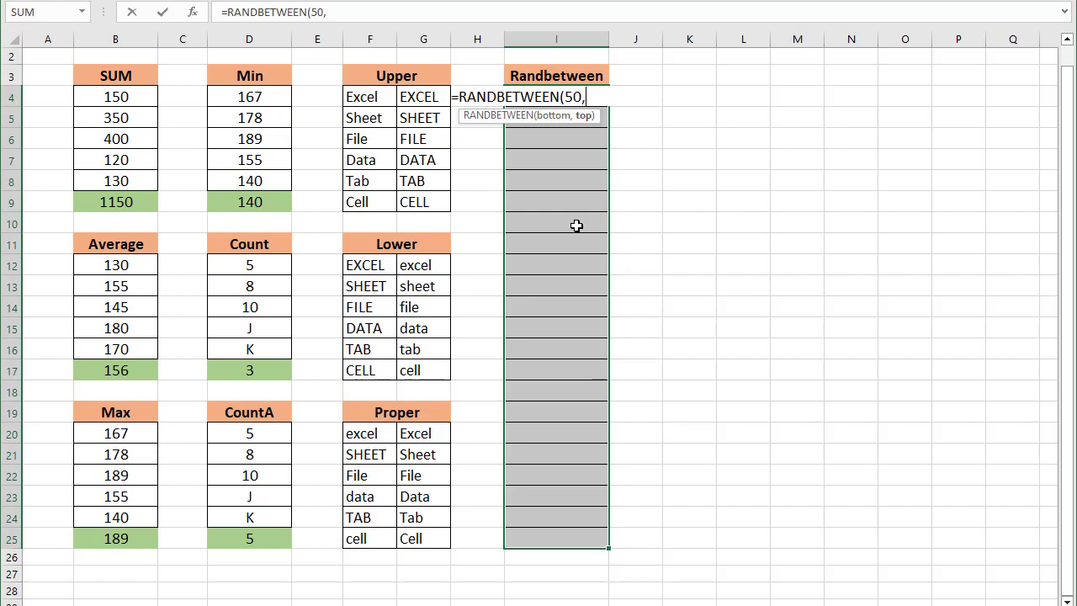
text(80)
text())
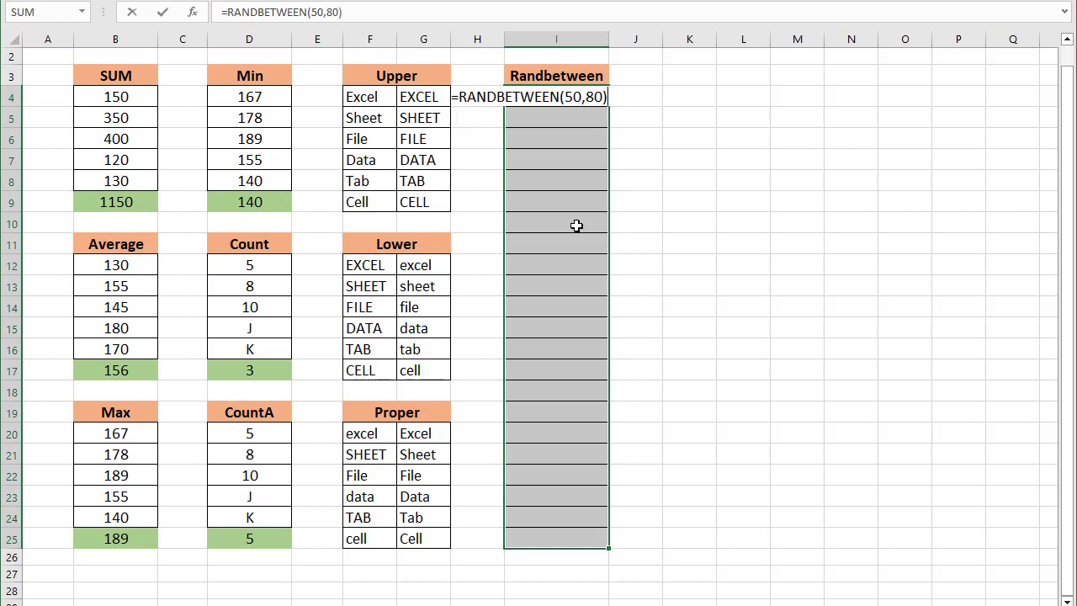
key(ctrl+Return)
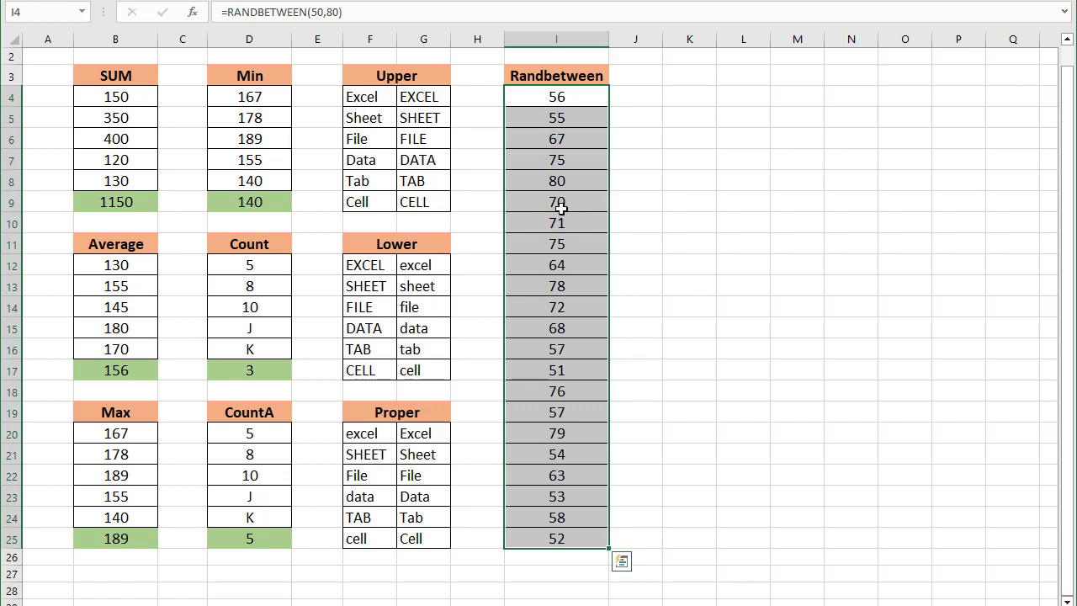
click(560, 207)
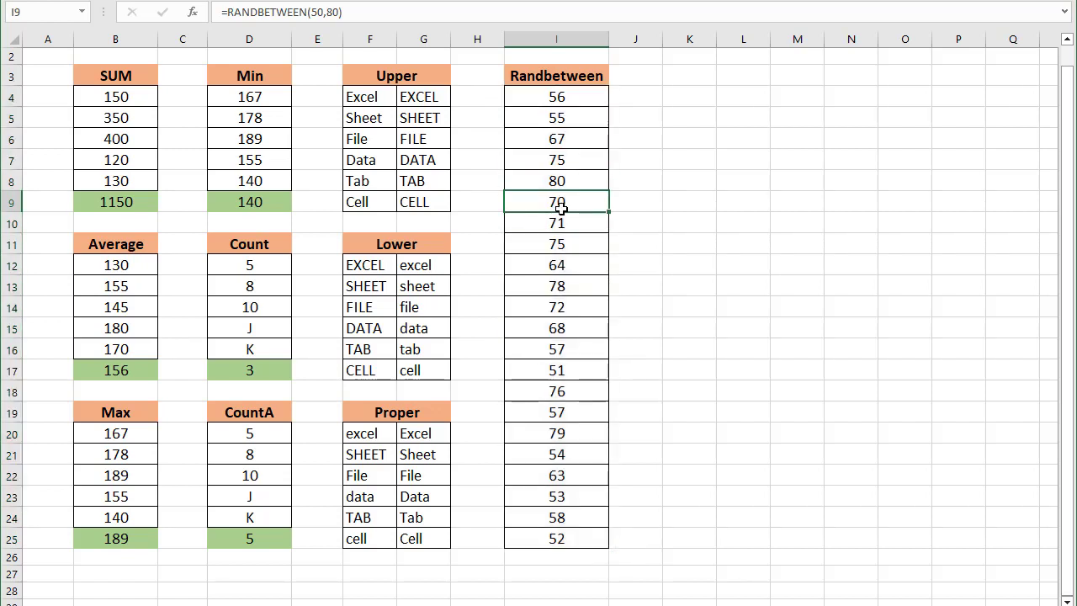